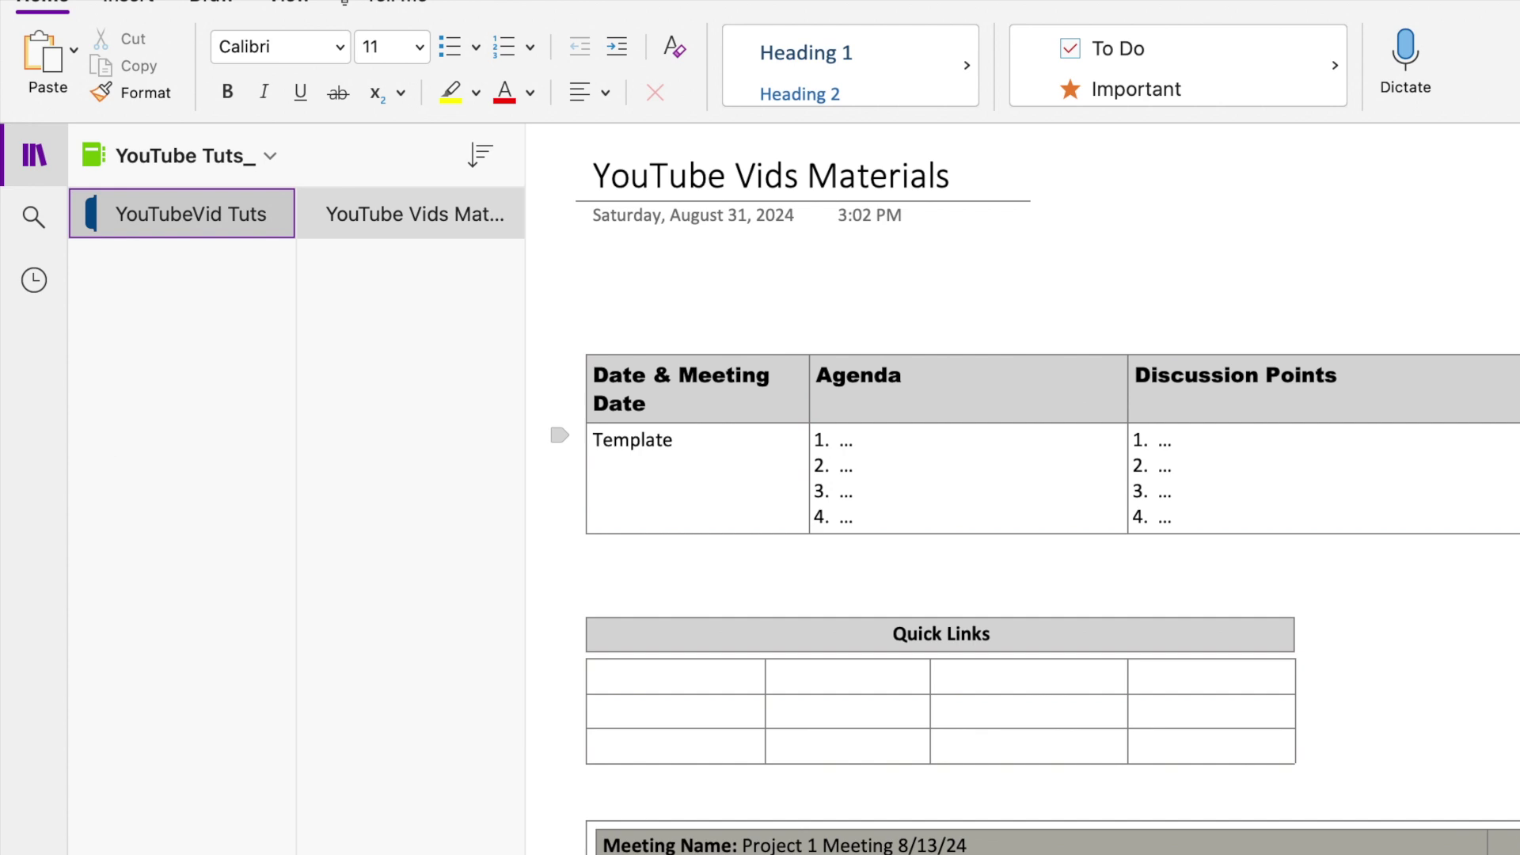
Create a new section named Templates in the YouTube Tuts_ notebook.
key("ctrl+t")
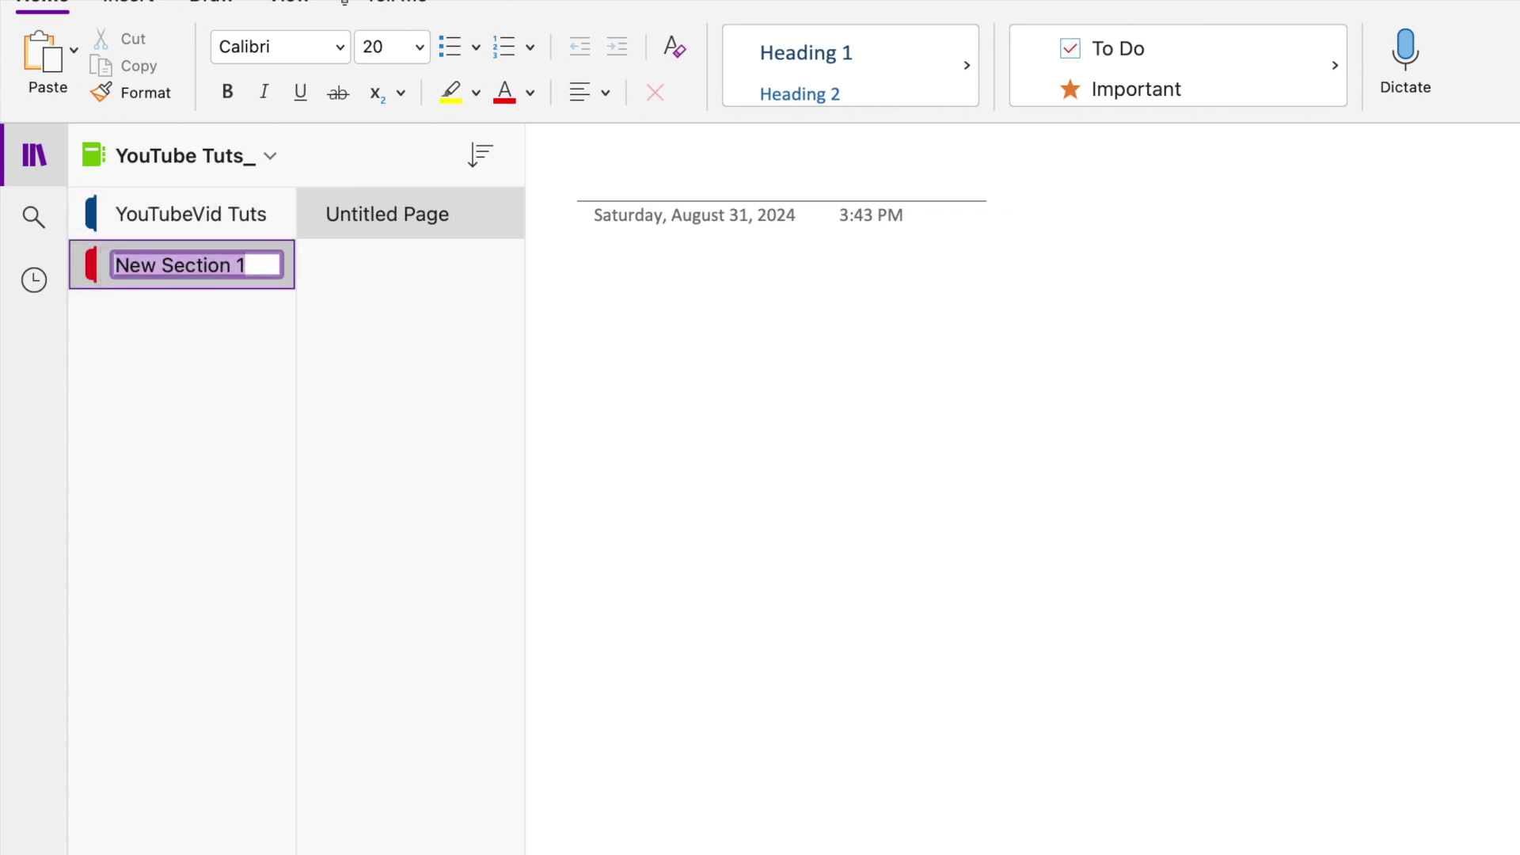
type("TemplR")
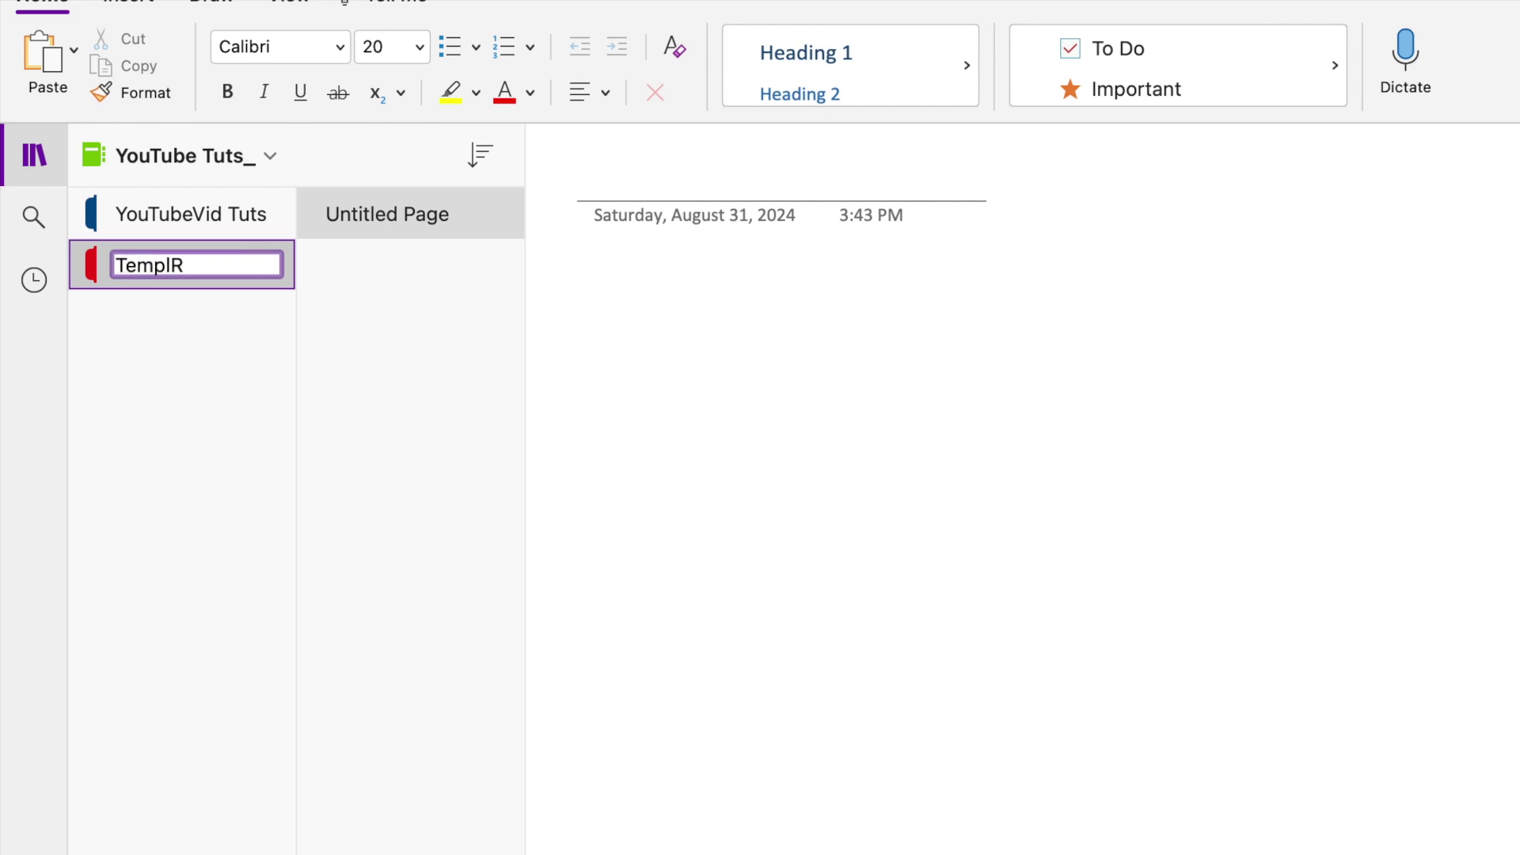
key("BackSpace")
type("ates")
key("Return")
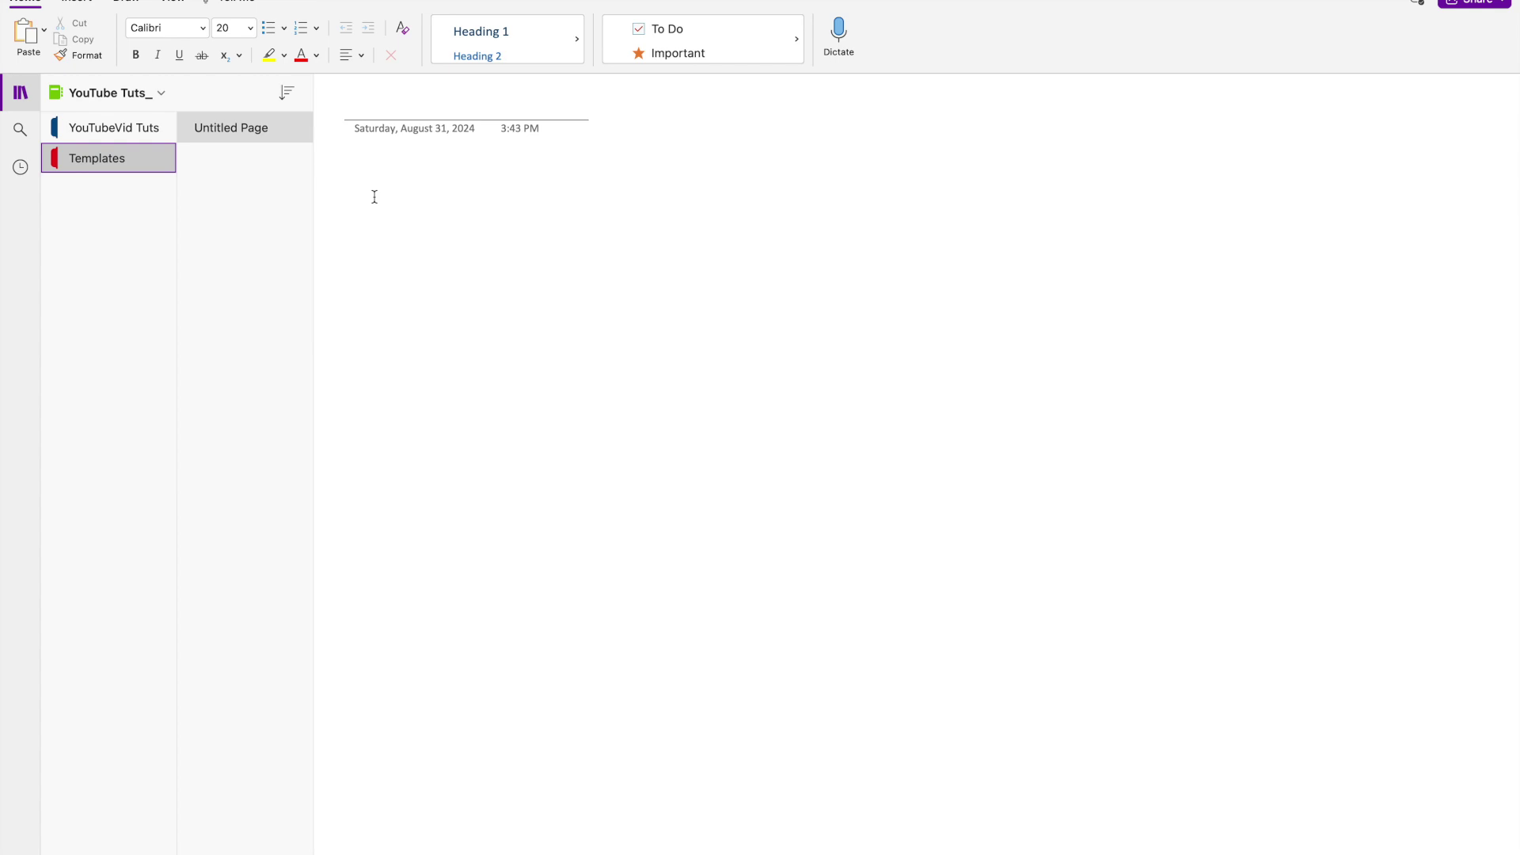
Insert a table with three columns and two rows on the untitled page of the Templates section.
left_click(77, 1)
left_click(32, 48)
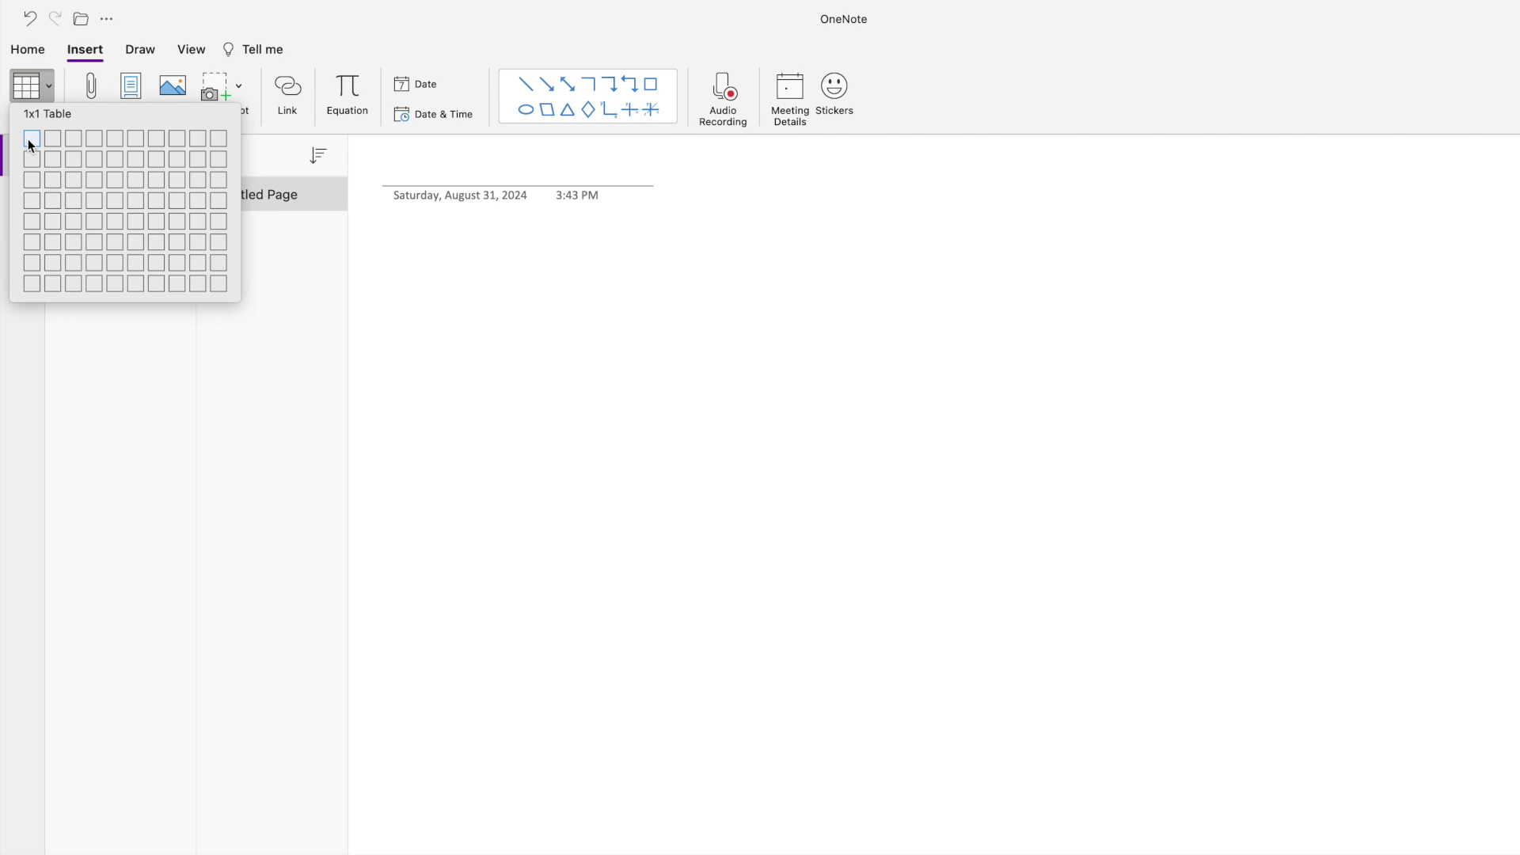
left_click(73, 157)
Widen the note container and all three table columns across the page, making the third column the widest.
left_click(198, 50)
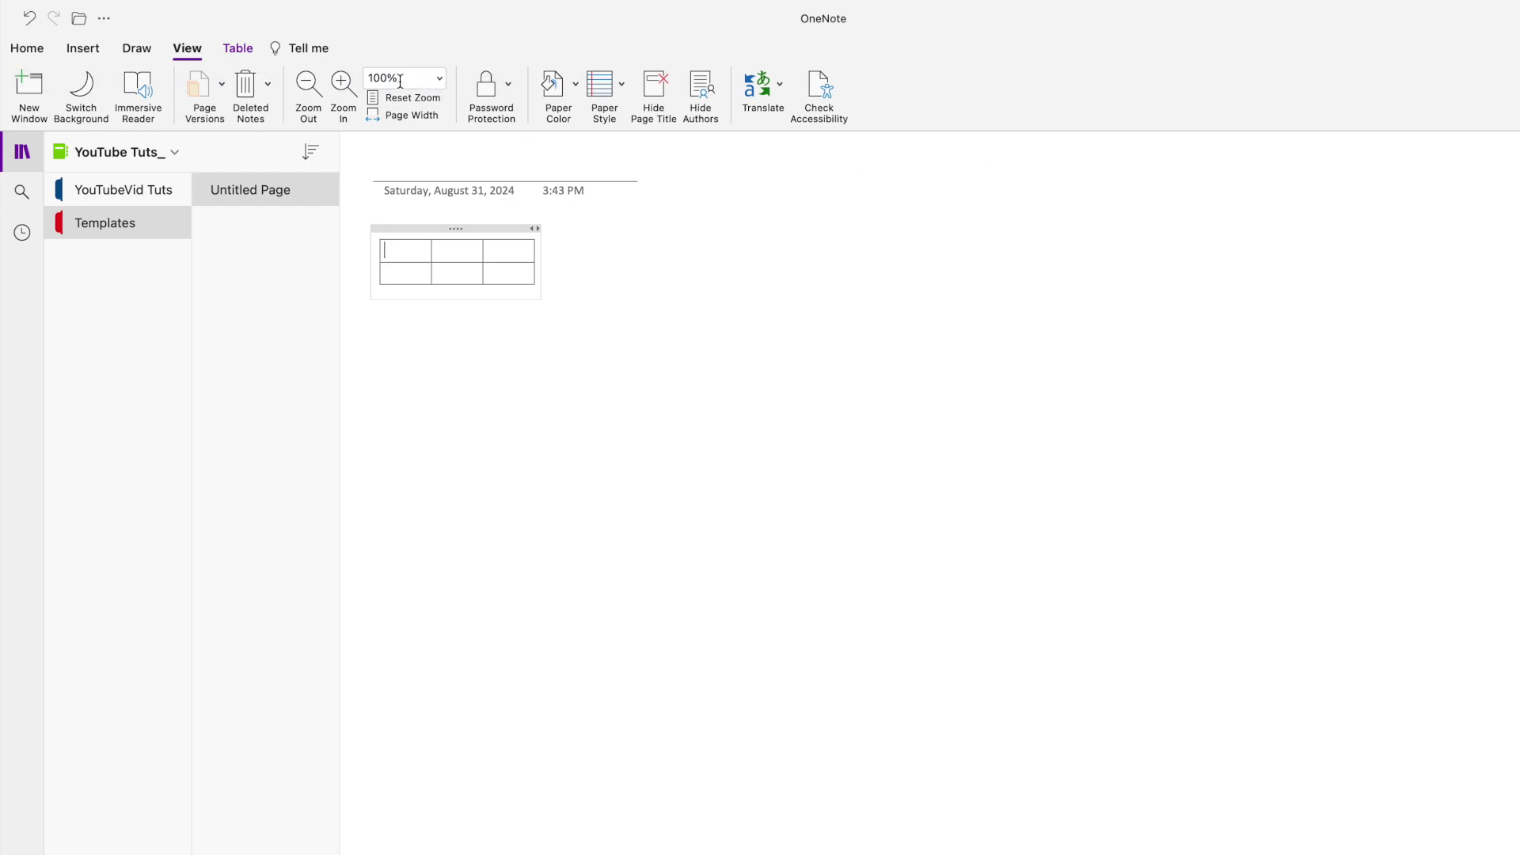
left_click_drag(539, 254, 1516, 314)
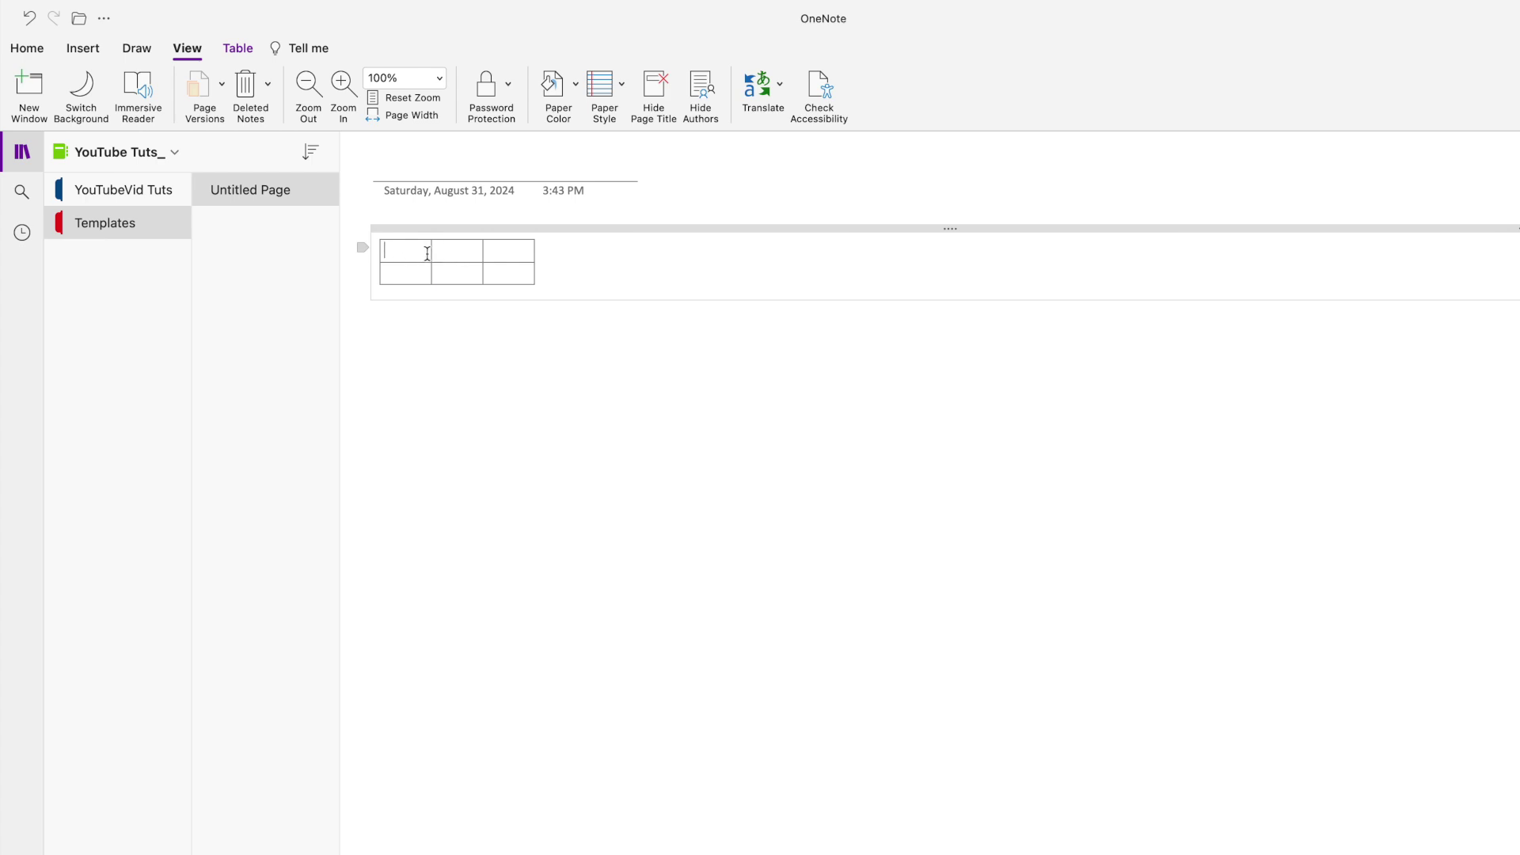
left_click_drag(432, 251, 544, 262)
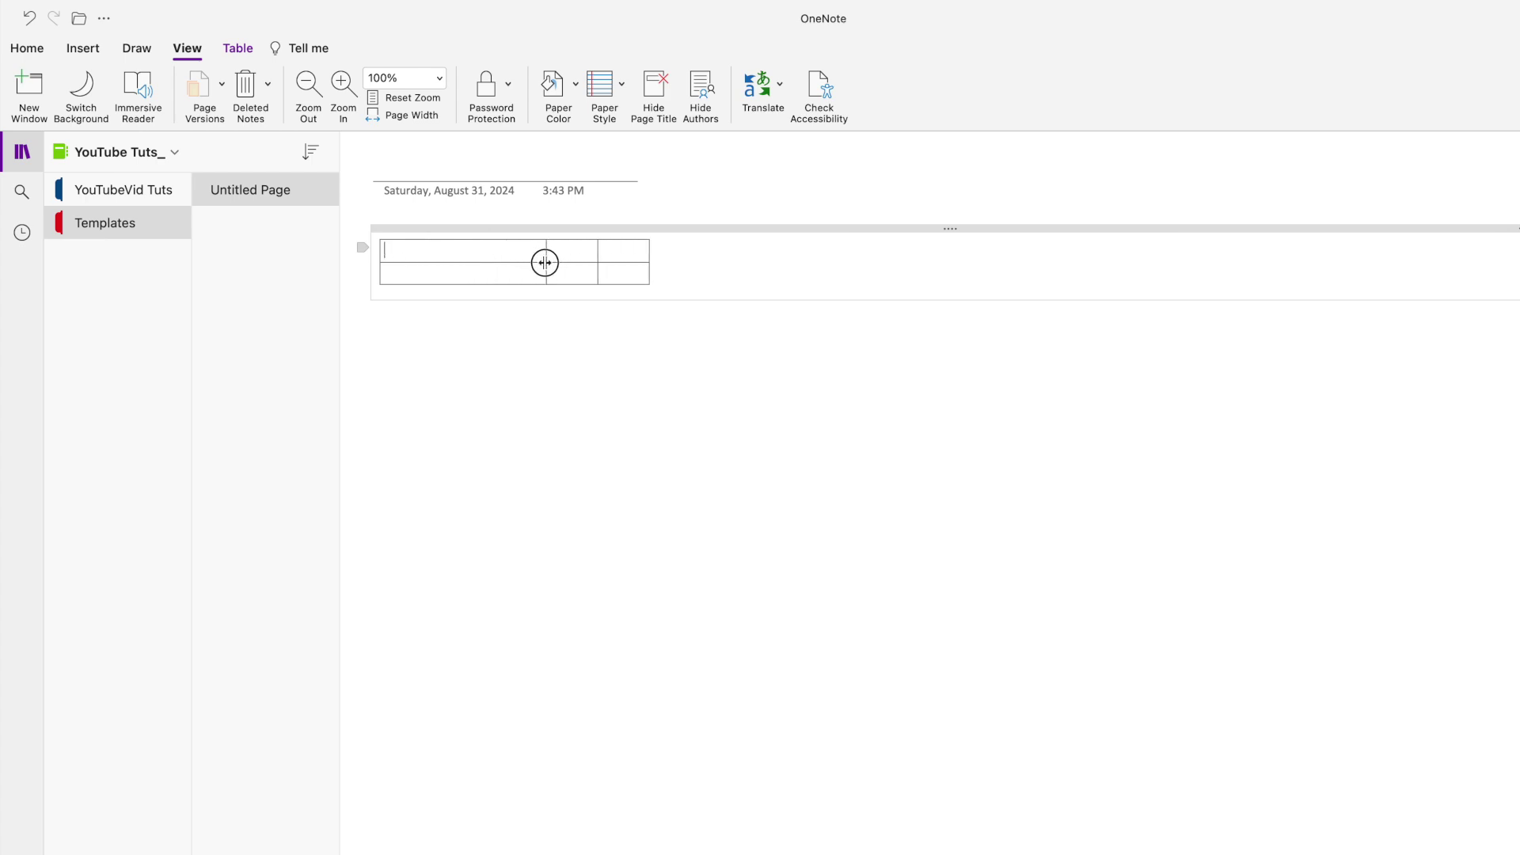
left_click_drag(599, 252, 800, 254)
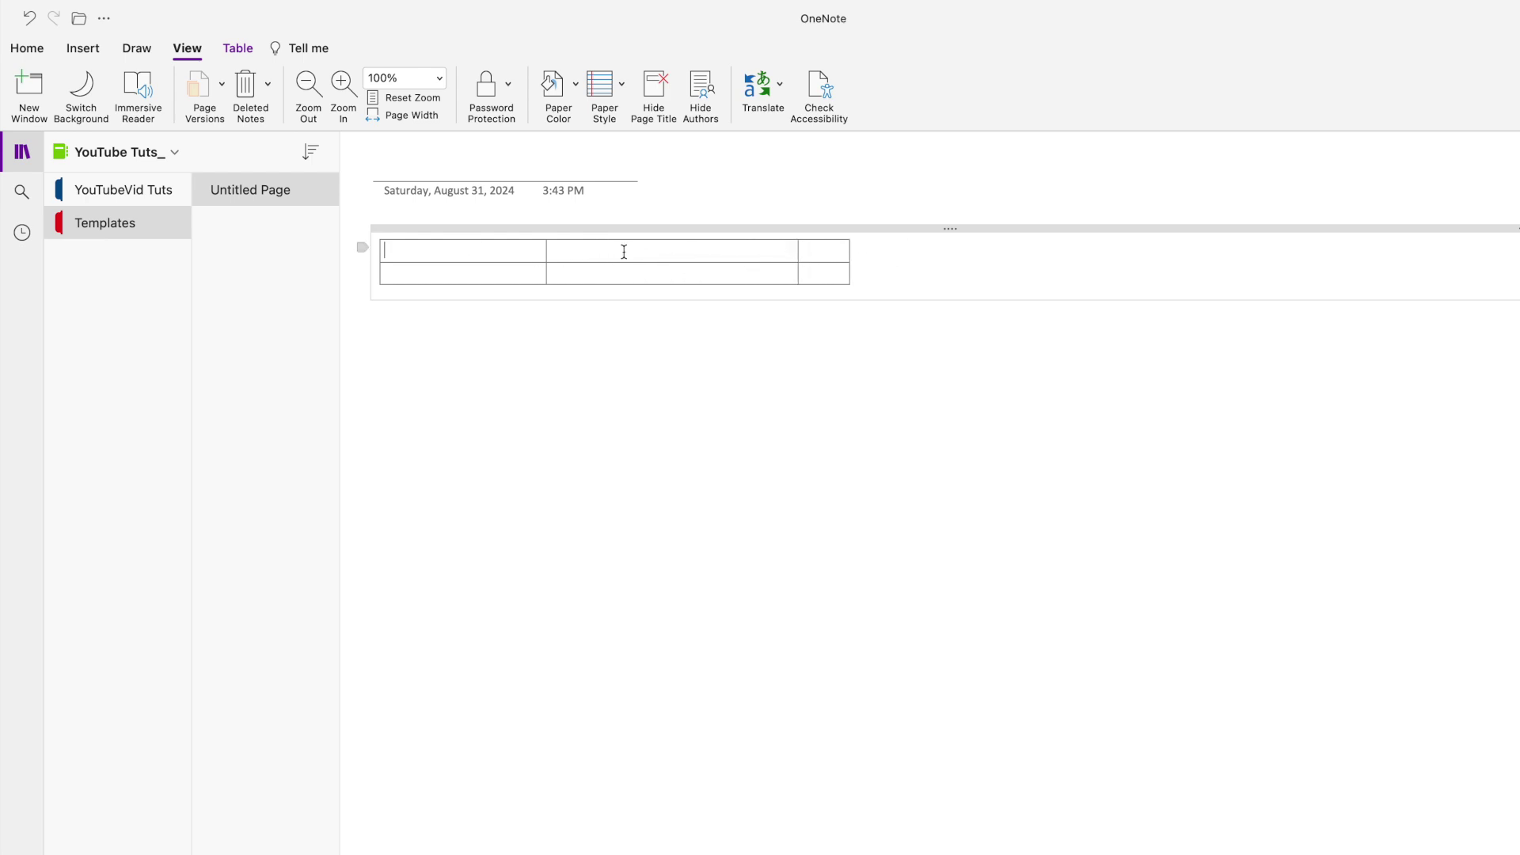
left_click_drag(849, 254, 1500, 258)
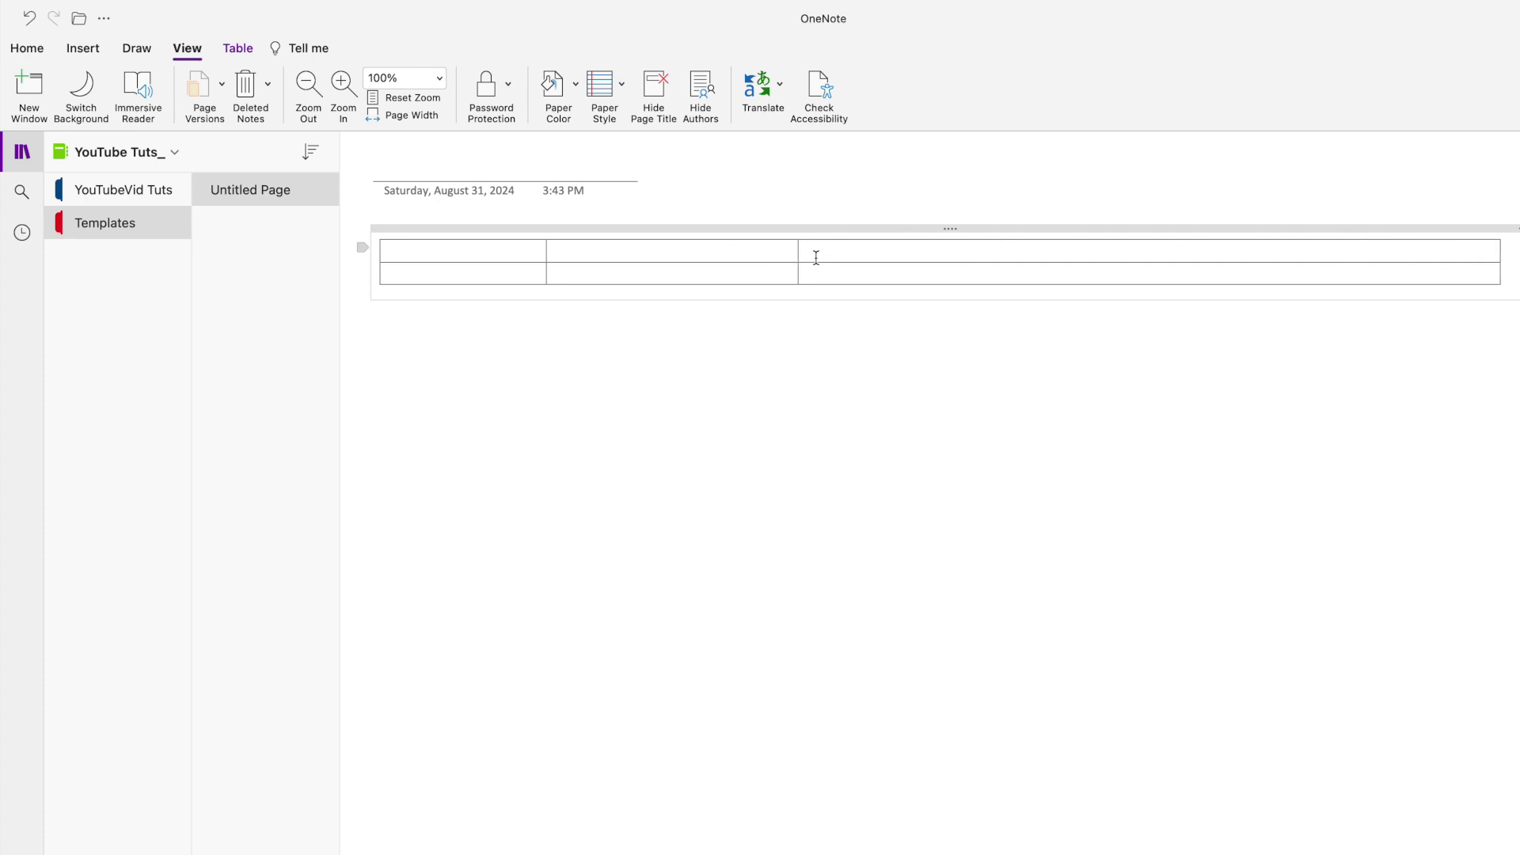
Enter the header row labels Date & Meeting Name, Agenda and Discussion Points.
type("DA")
key("BackSpace")
type("Agenda")
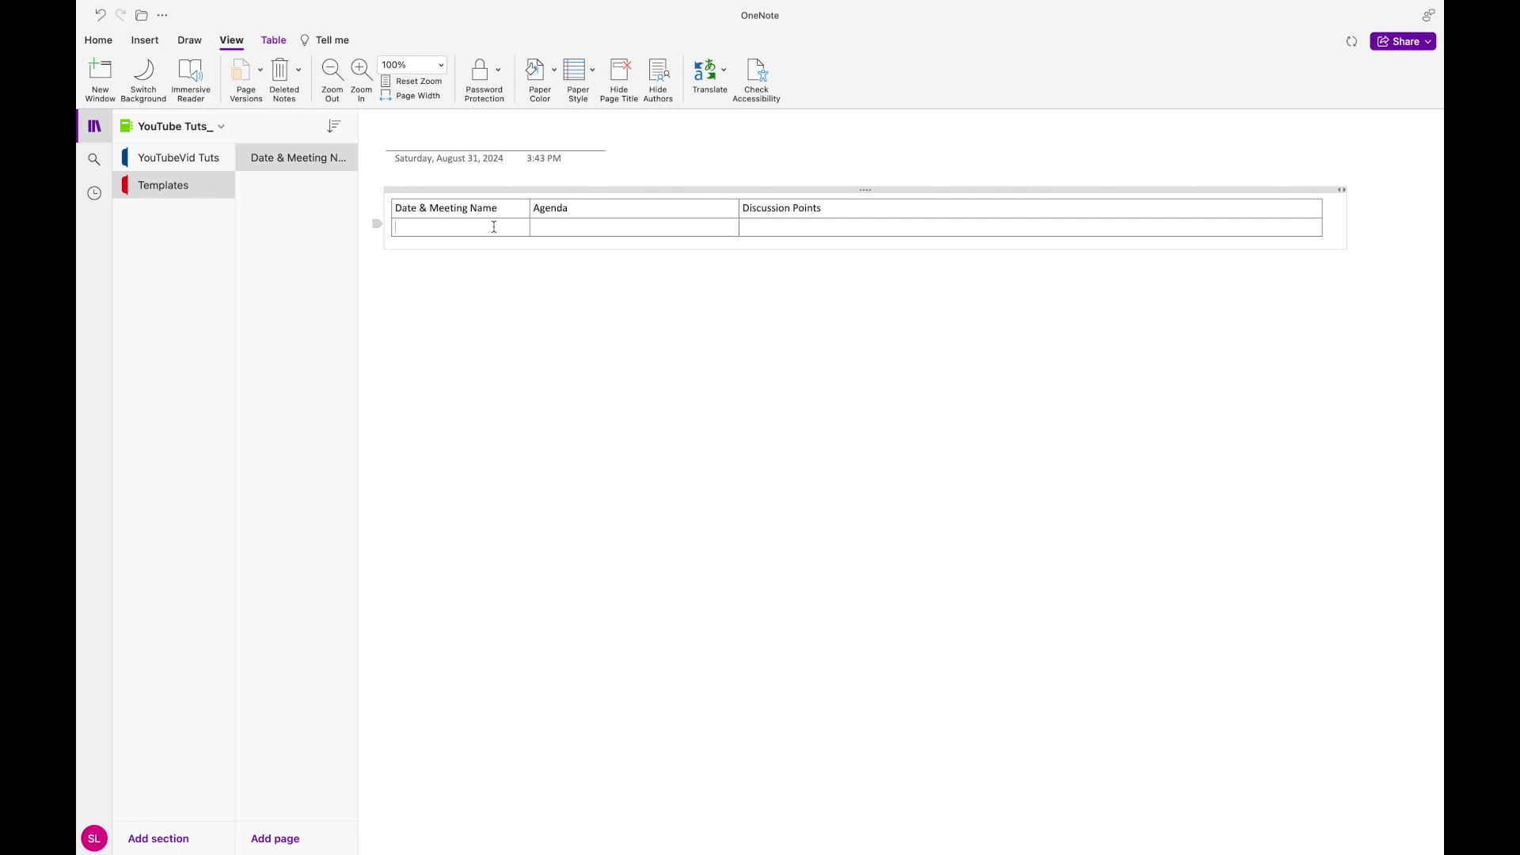
Fill the cell below Date & Meeting Name with the placeholder Xx/xx/xx [Meeting Name].
type("Xx/xx/xx")
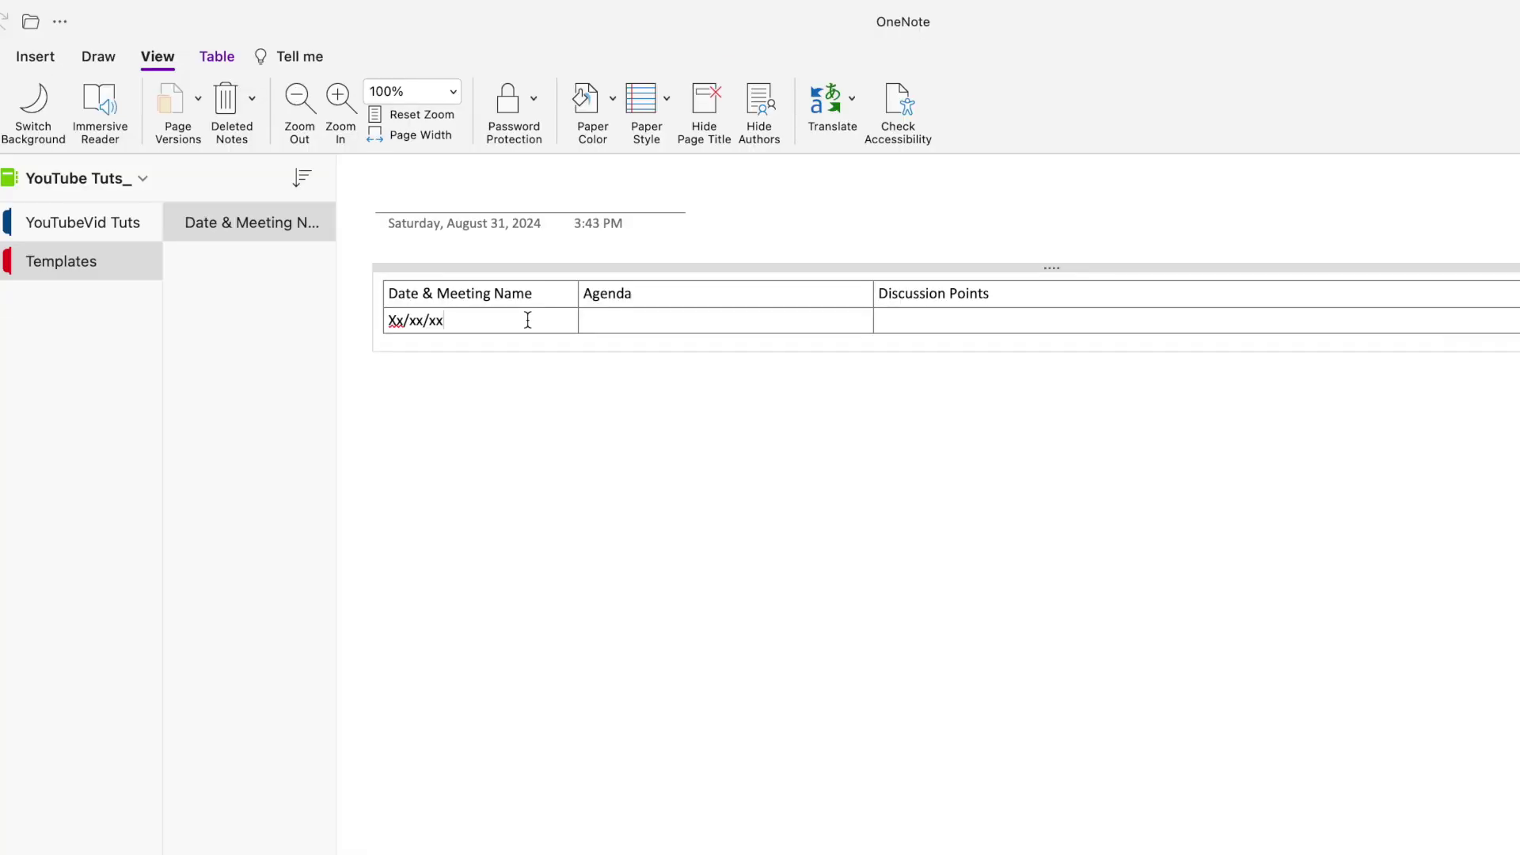
key("Tab")
left_click(527, 320)
type("[Meeting Namte")
key("BackSpace")
key("BackSpace")
type("}")
key("BackSpace")
type("]")
Add a numbered list with four "..." placeholder items to the cell below Agenda.
key("Tab")
type("1")
left_click(35, 57)
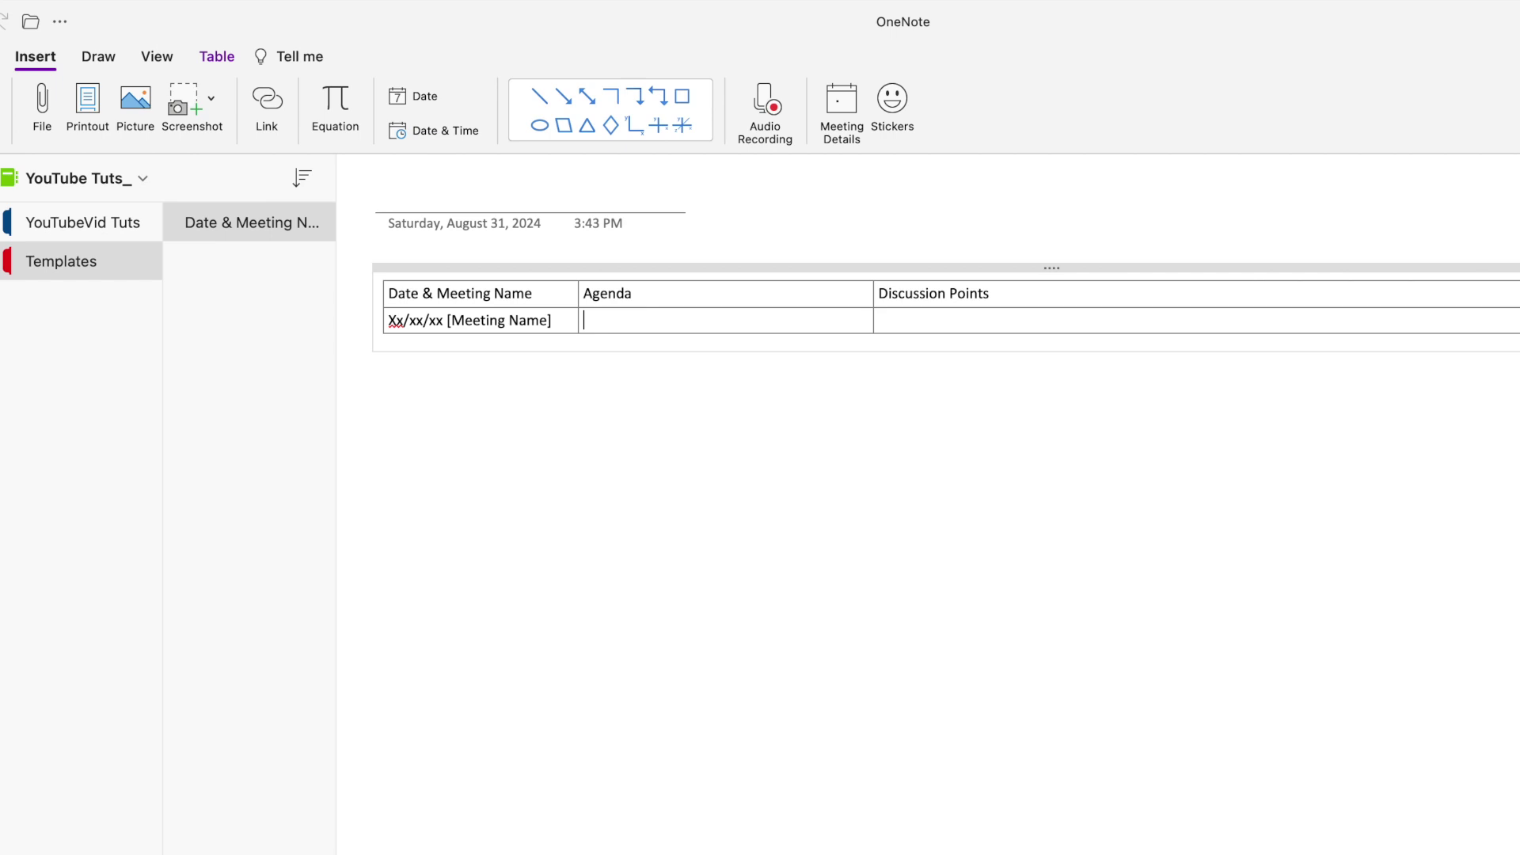
left_click(320, 96)
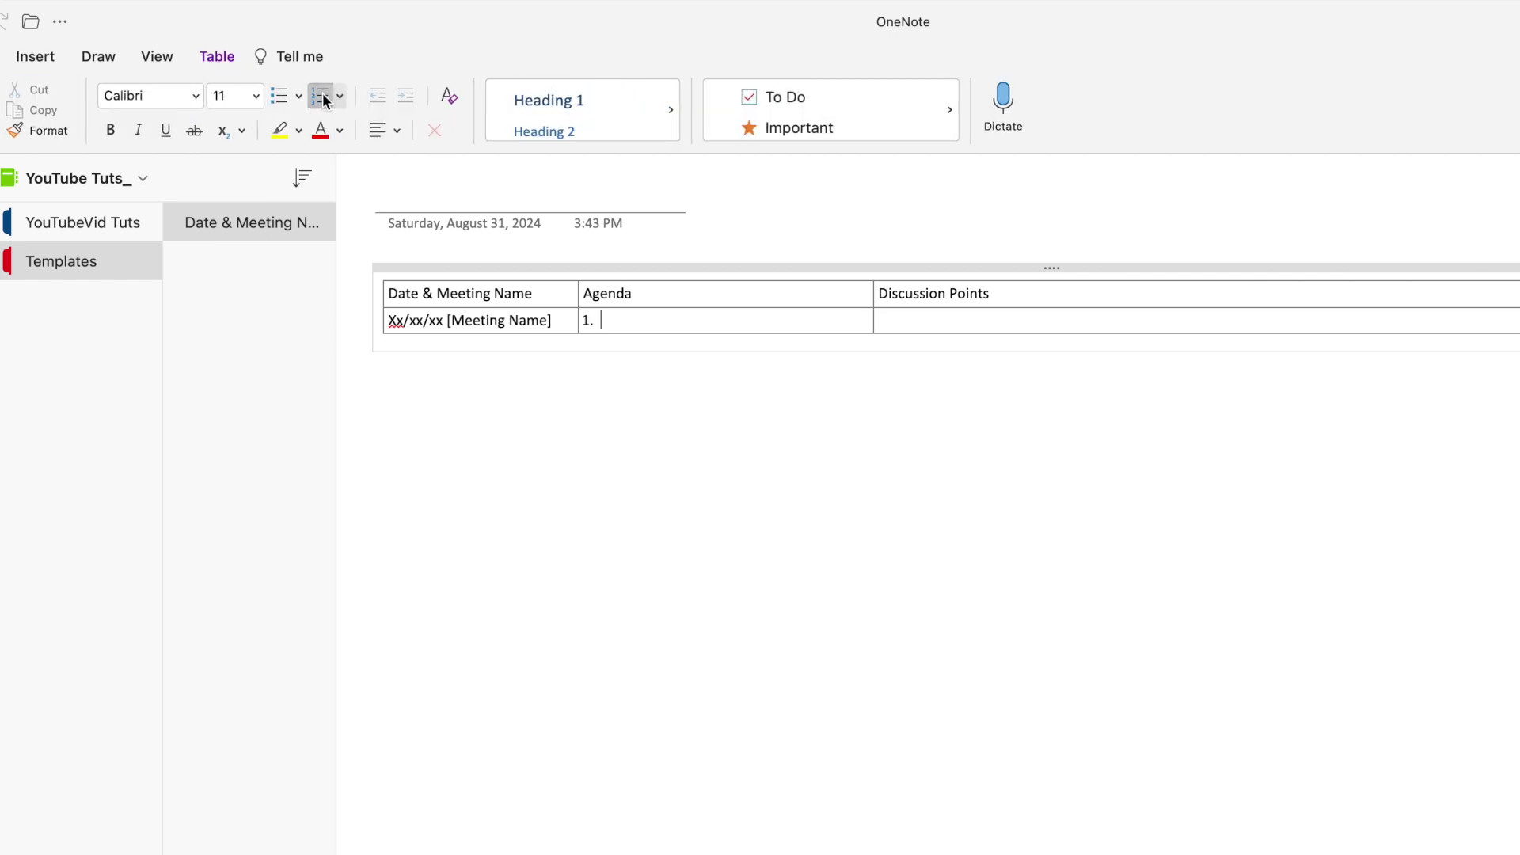
type("...")
key("Return")
type("...")
key("Return")
type("...")
key("Return")
type("...")
Copy the four-item numbered list from the Agenda cell into the cell below Discussion Points.
left_click_drag(612, 375, 621, 319)
key("ctrl+c")
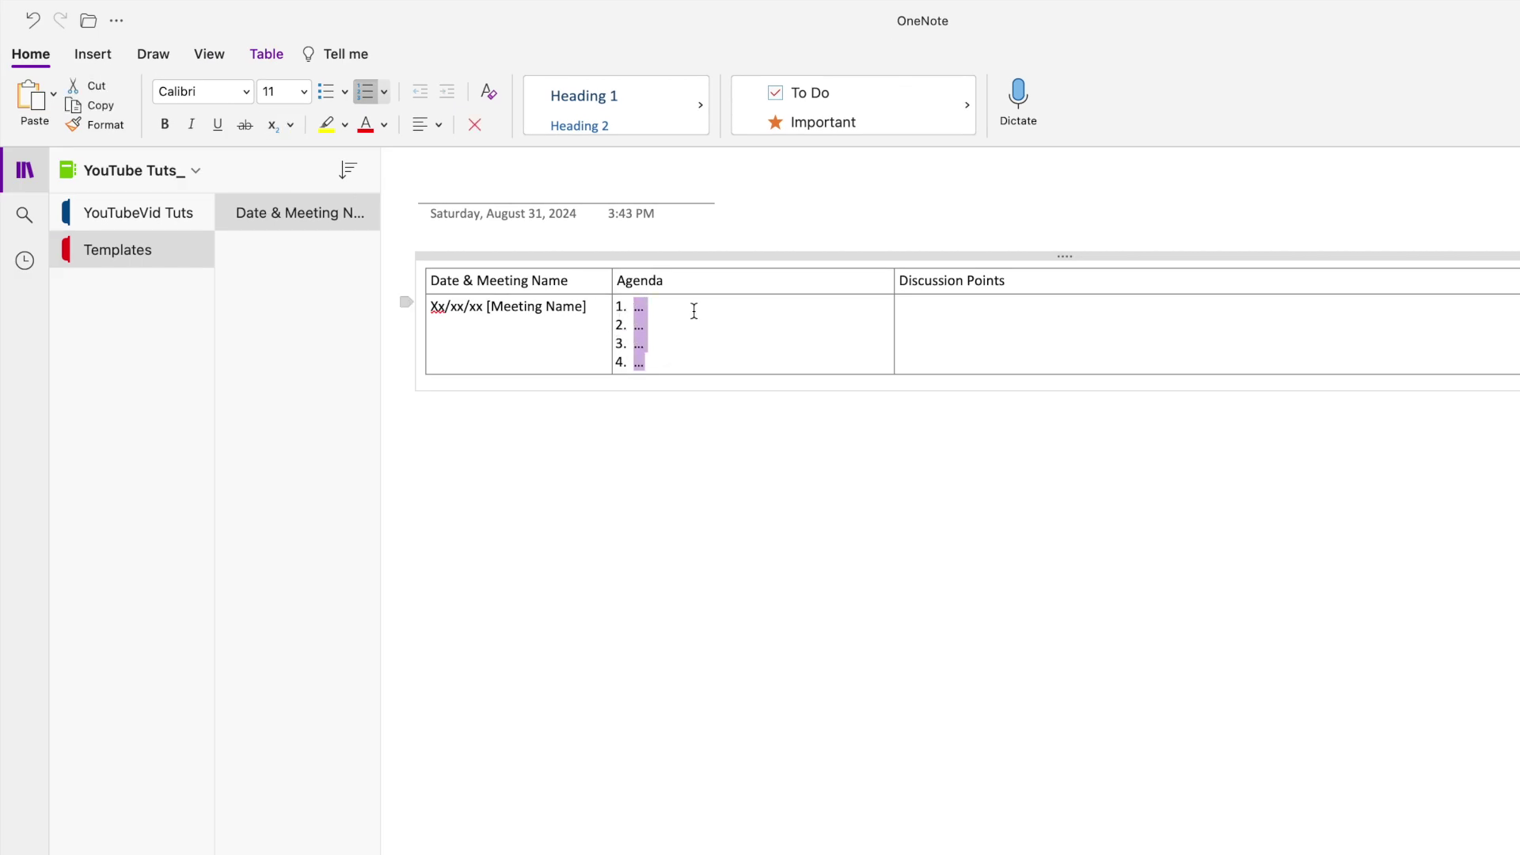
left_click(967, 305)
key("ctrl+v")
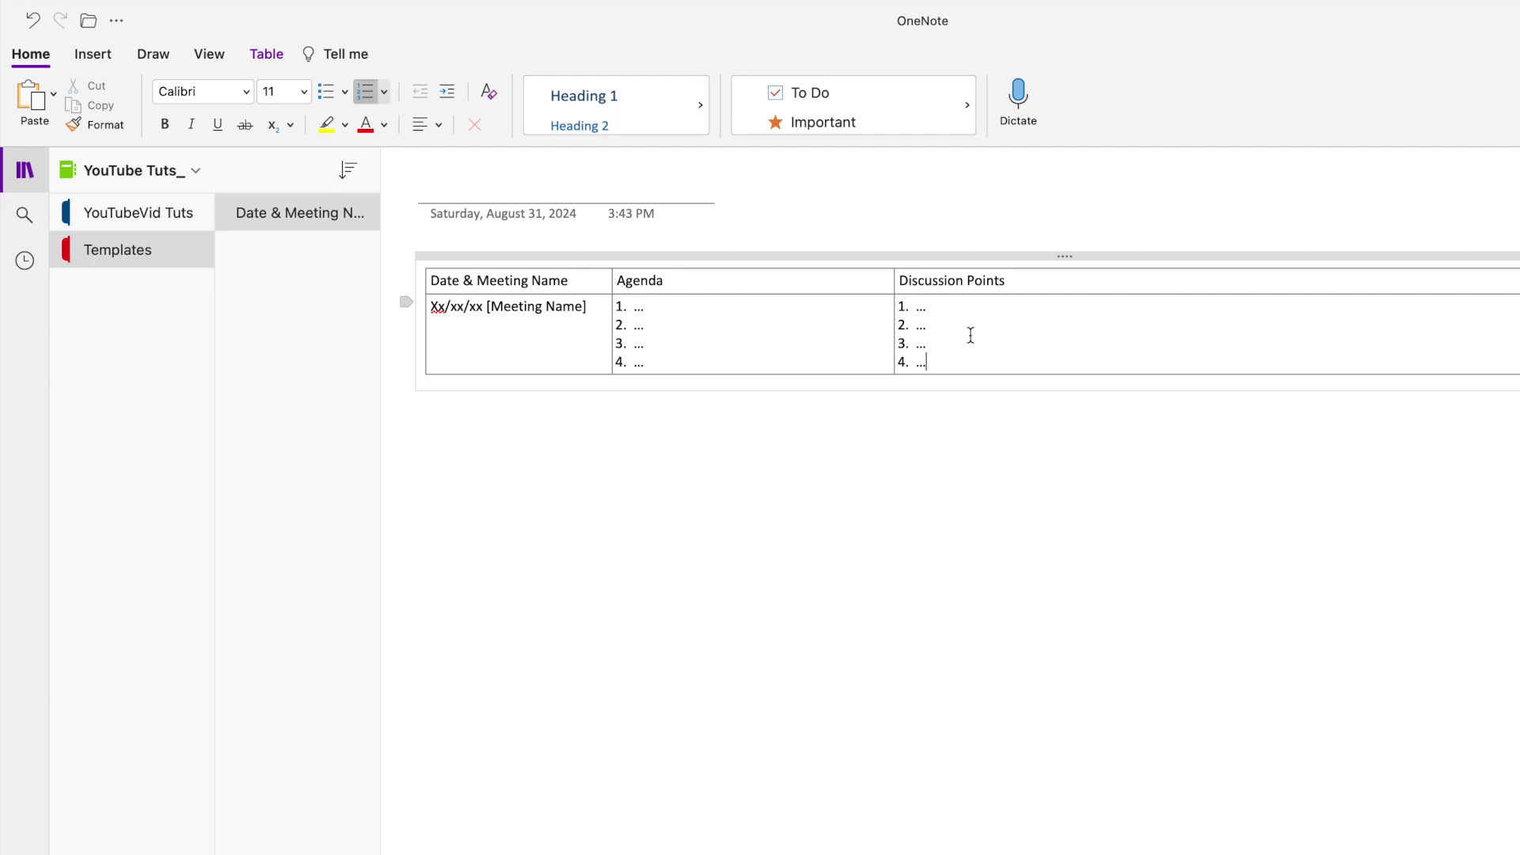
Correct the date placeholder in the first column to all lowercase xx/xx/xx.
left_click(691, 310)
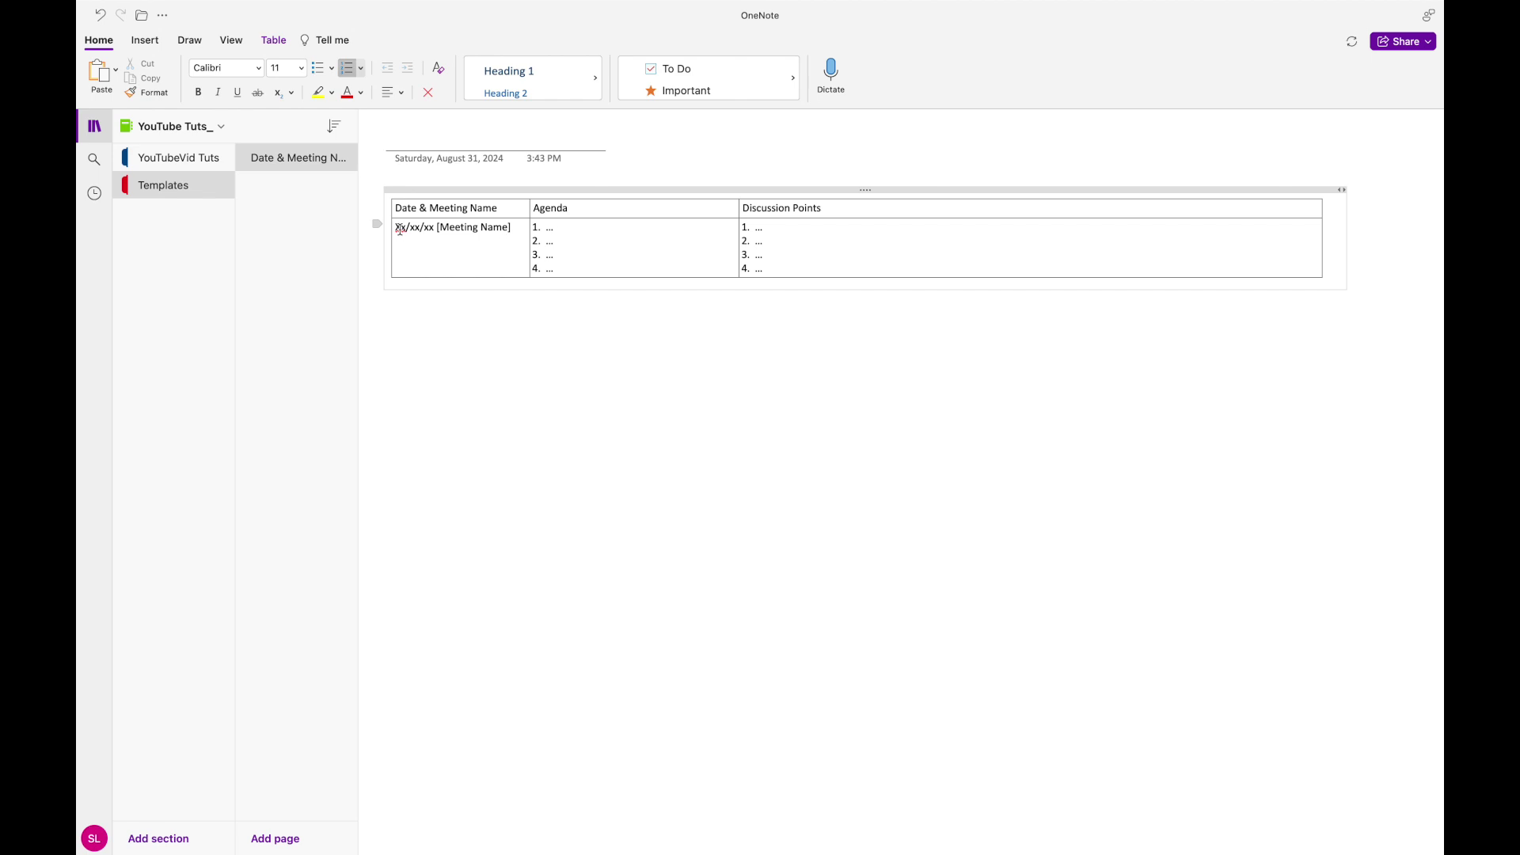
left_click(400, 229)
left_click(605, 237)
Make the table's header row bold and shade it a darker gray.
left_click_drag(923, 207, 511, 210)
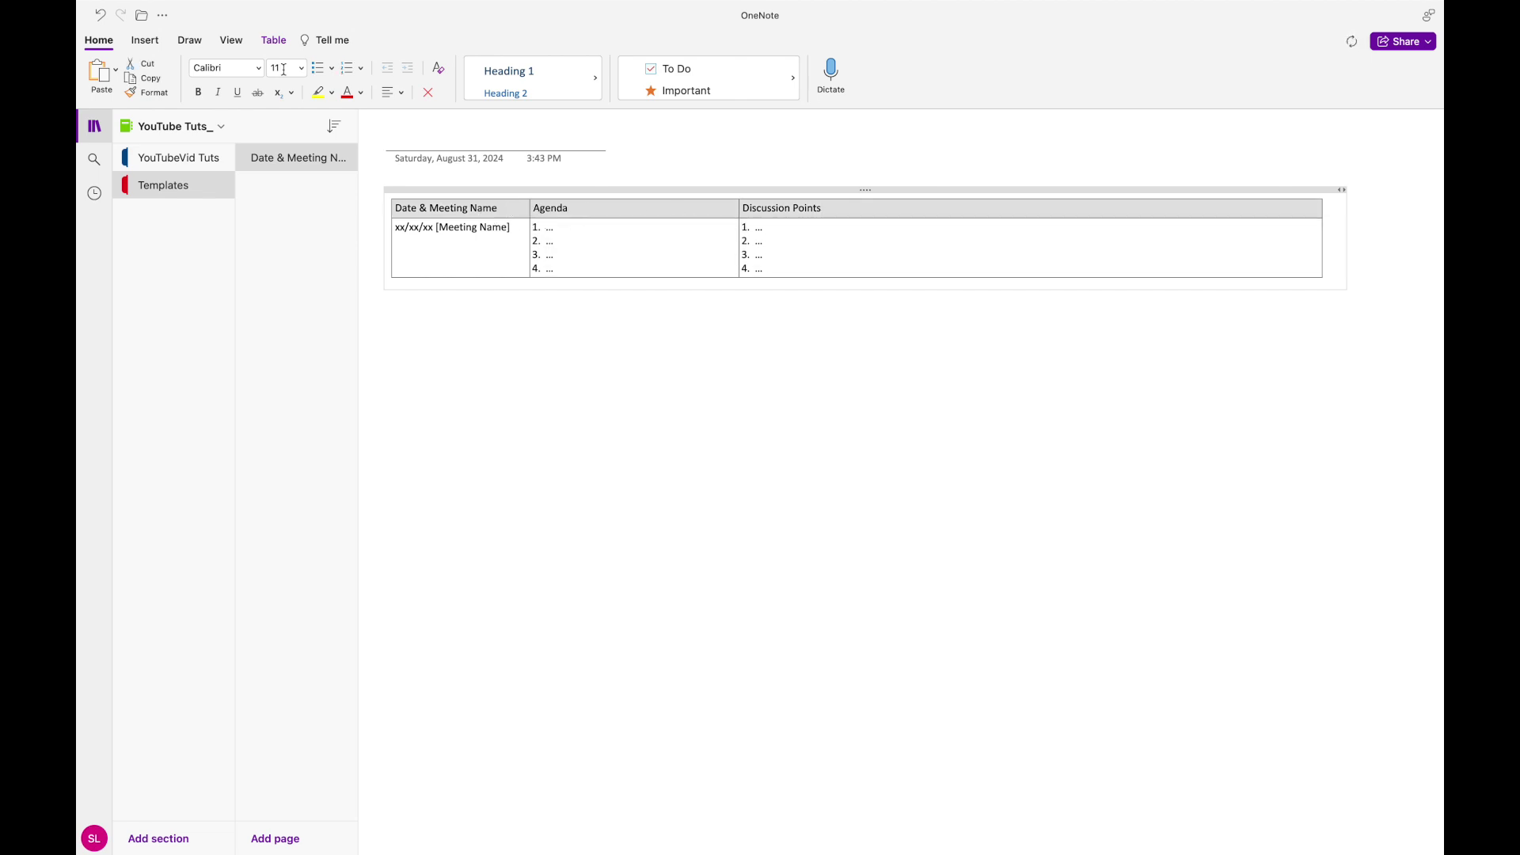
left_click(199, 92)
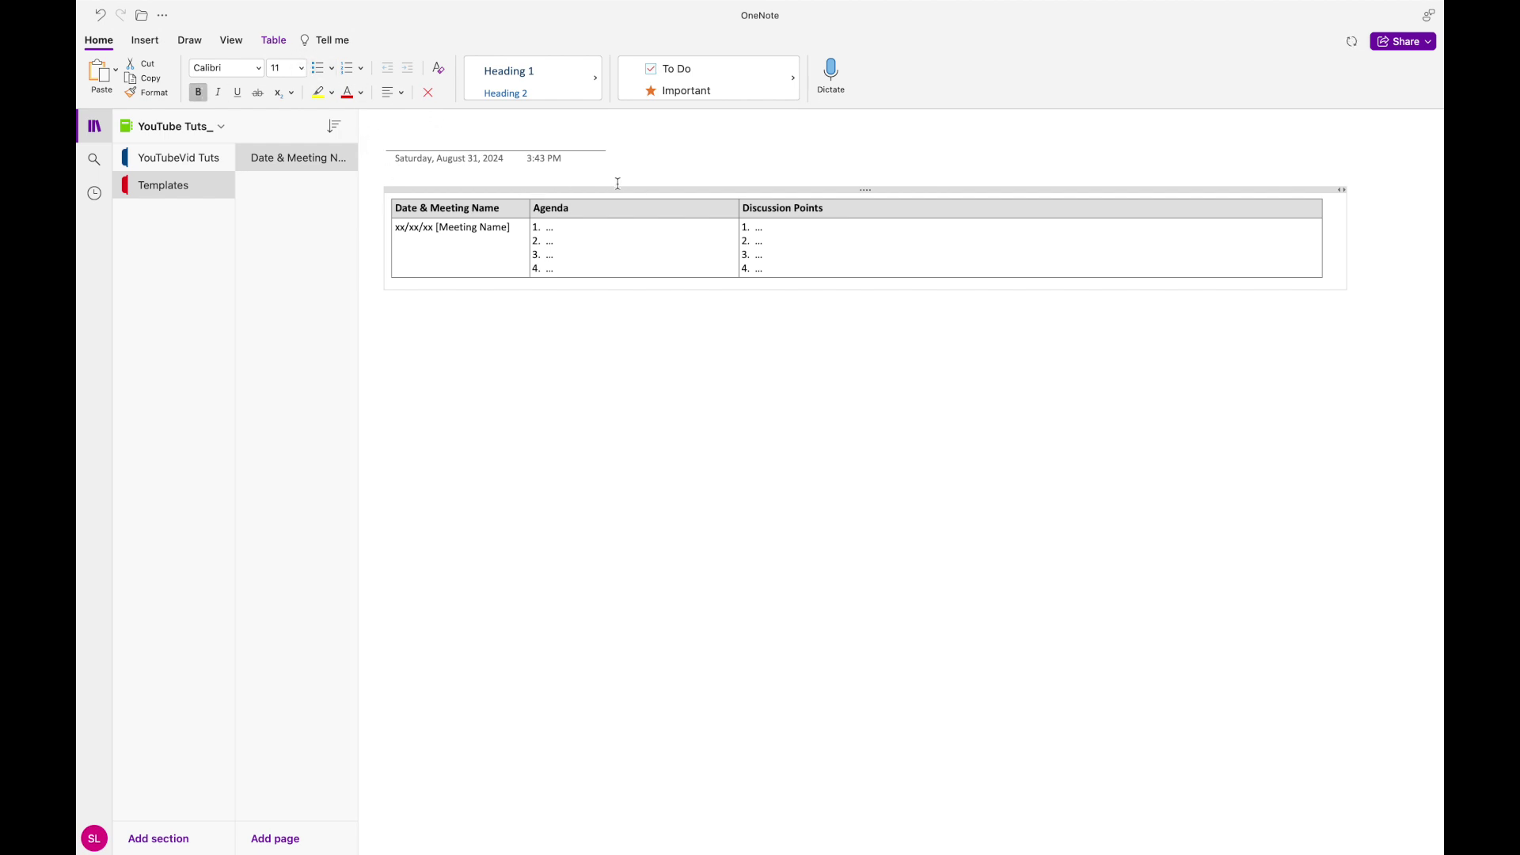
left_click(290, 45)
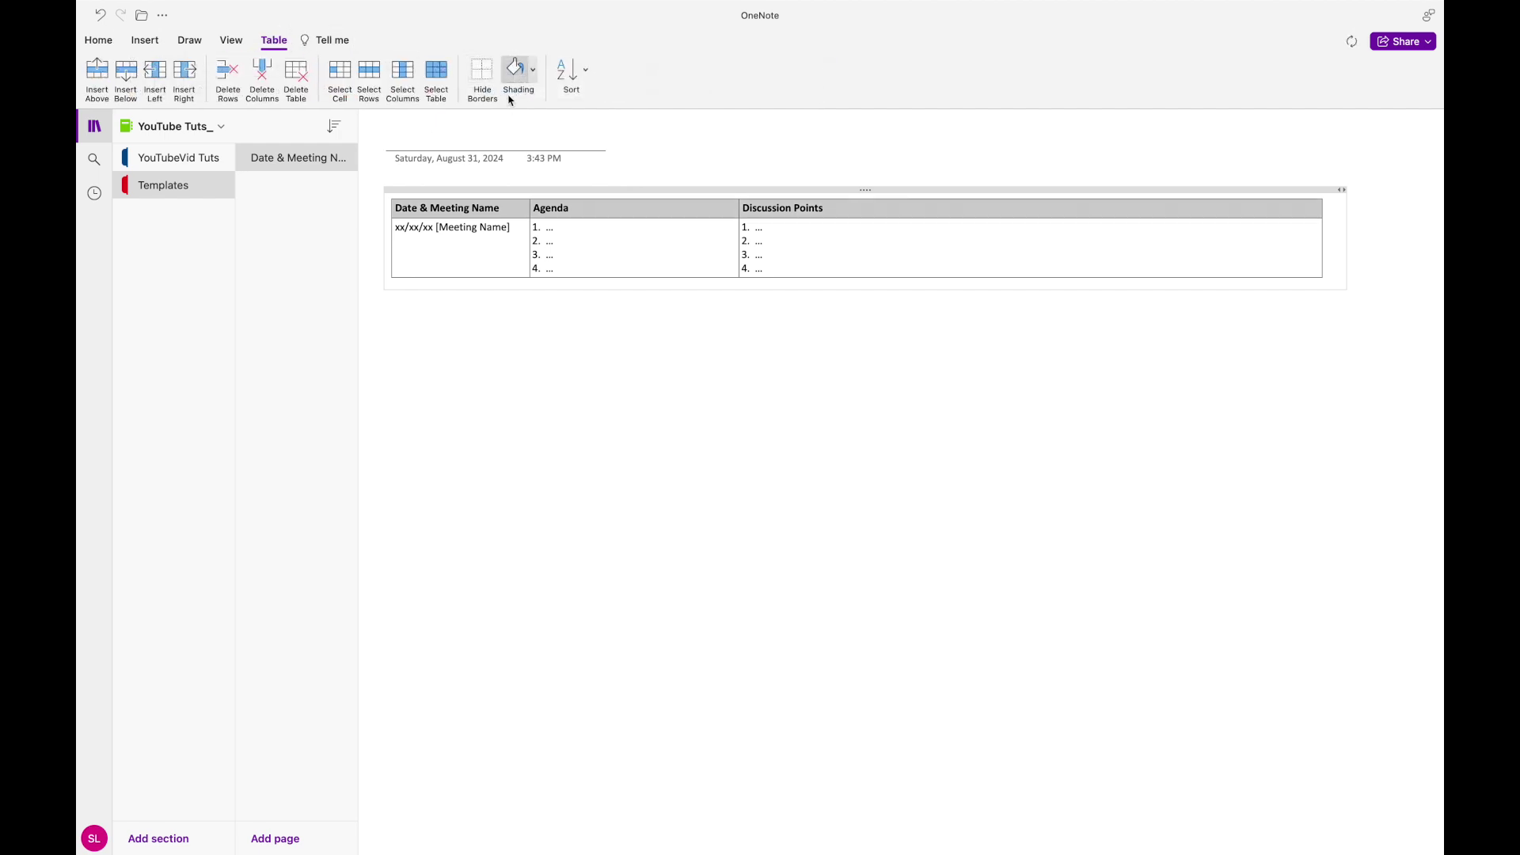
left_click(534, 82)
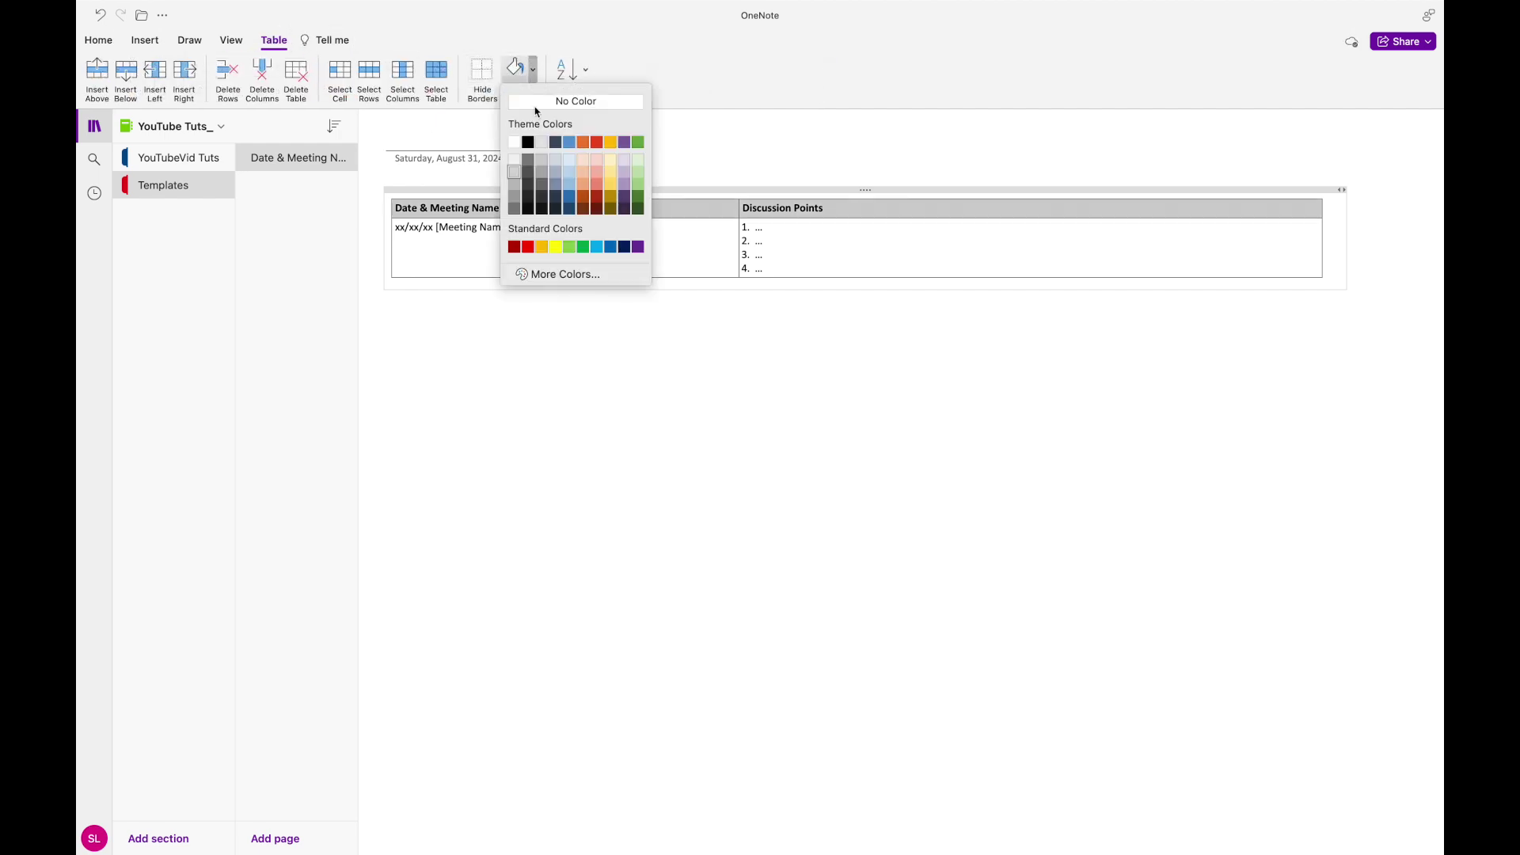
left_click(516, 178)
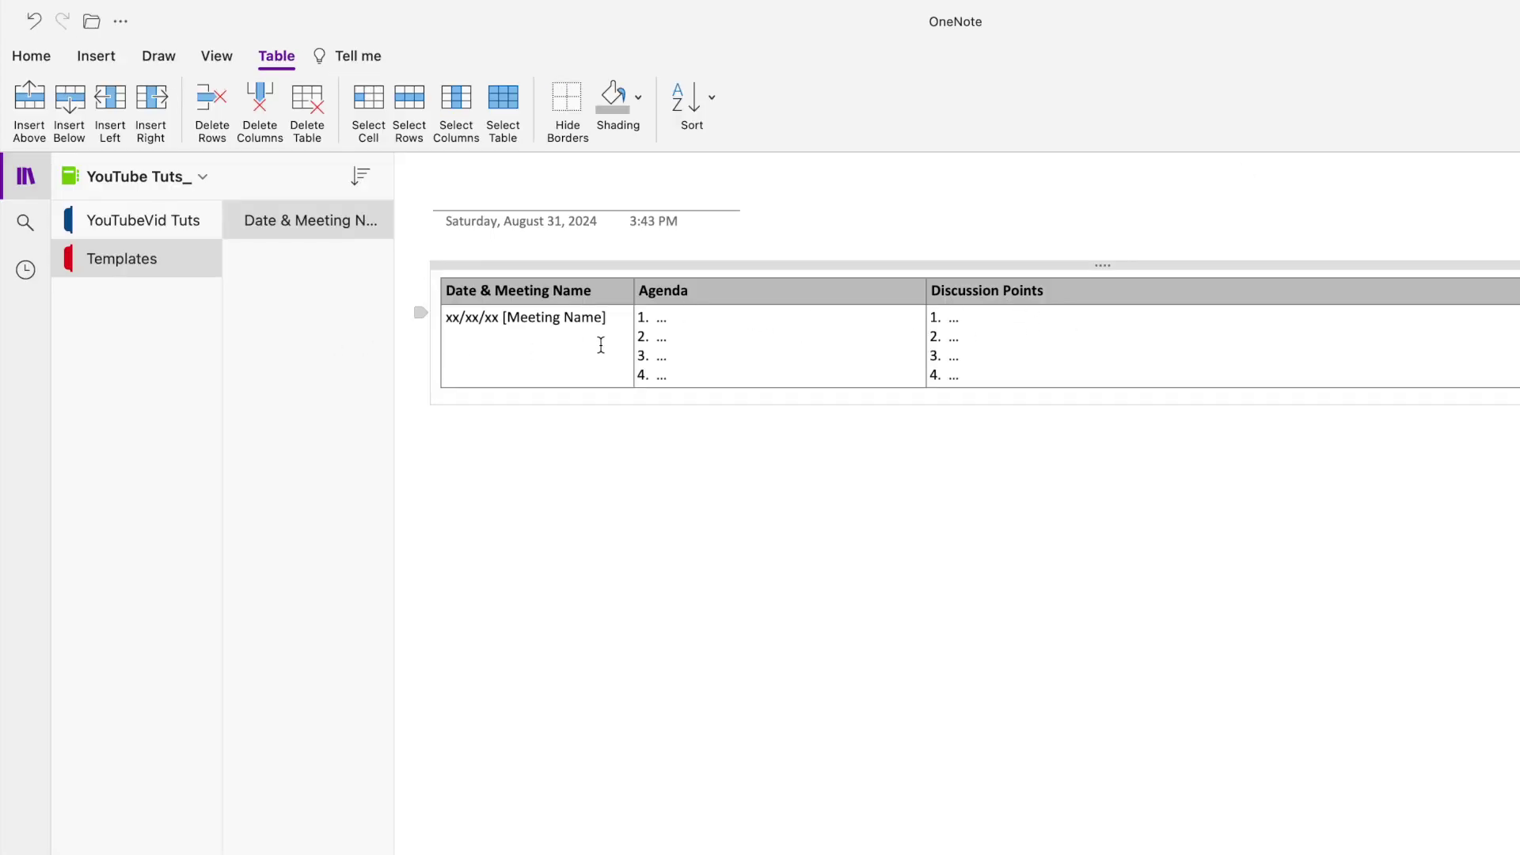
Title the template page "T: Meeting Notes".
left_click(478, 183)
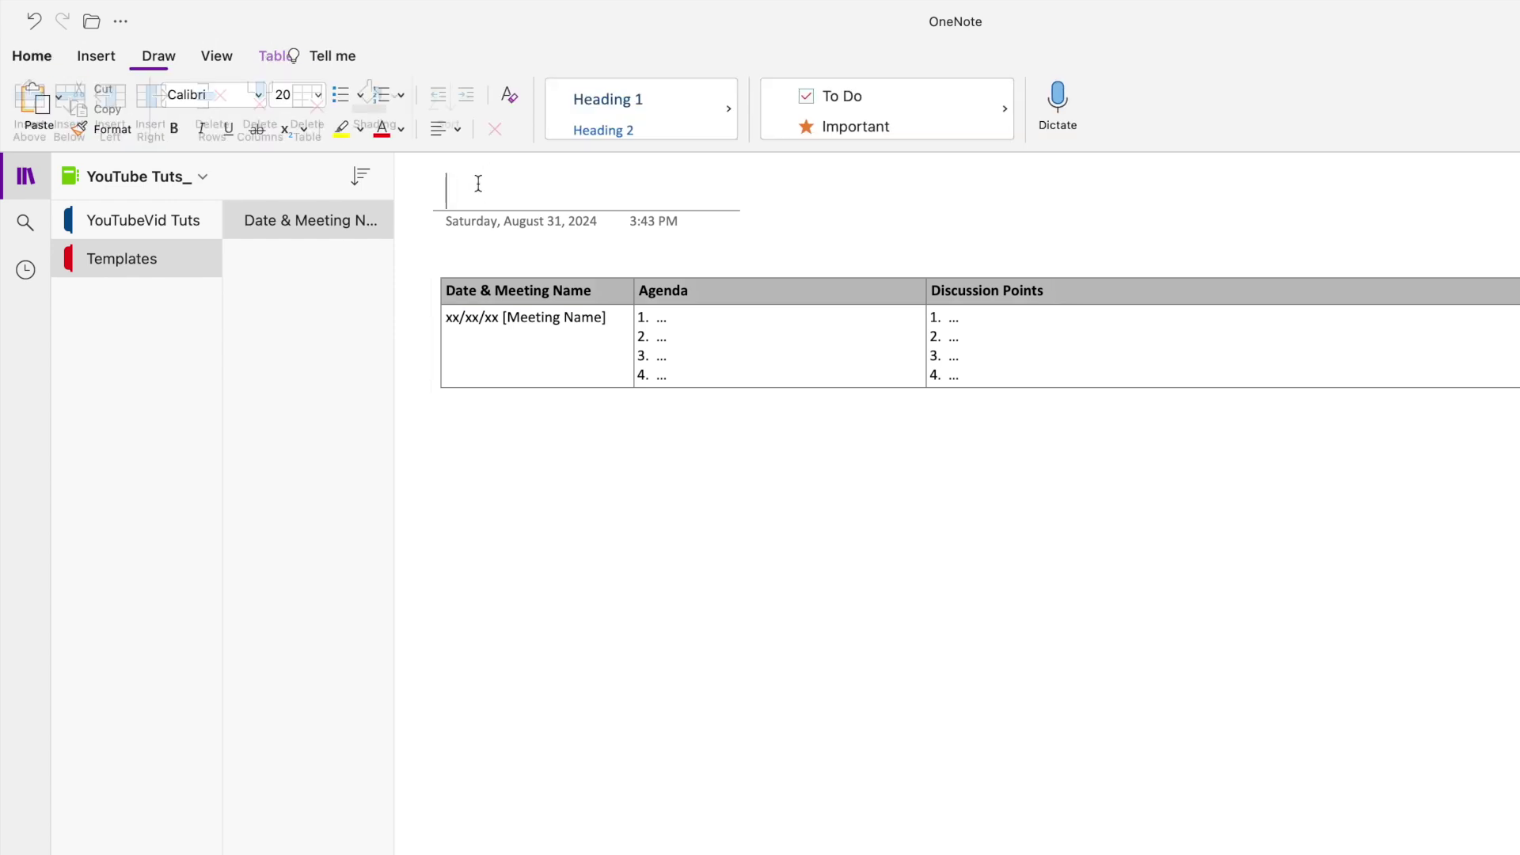
type("T: ")
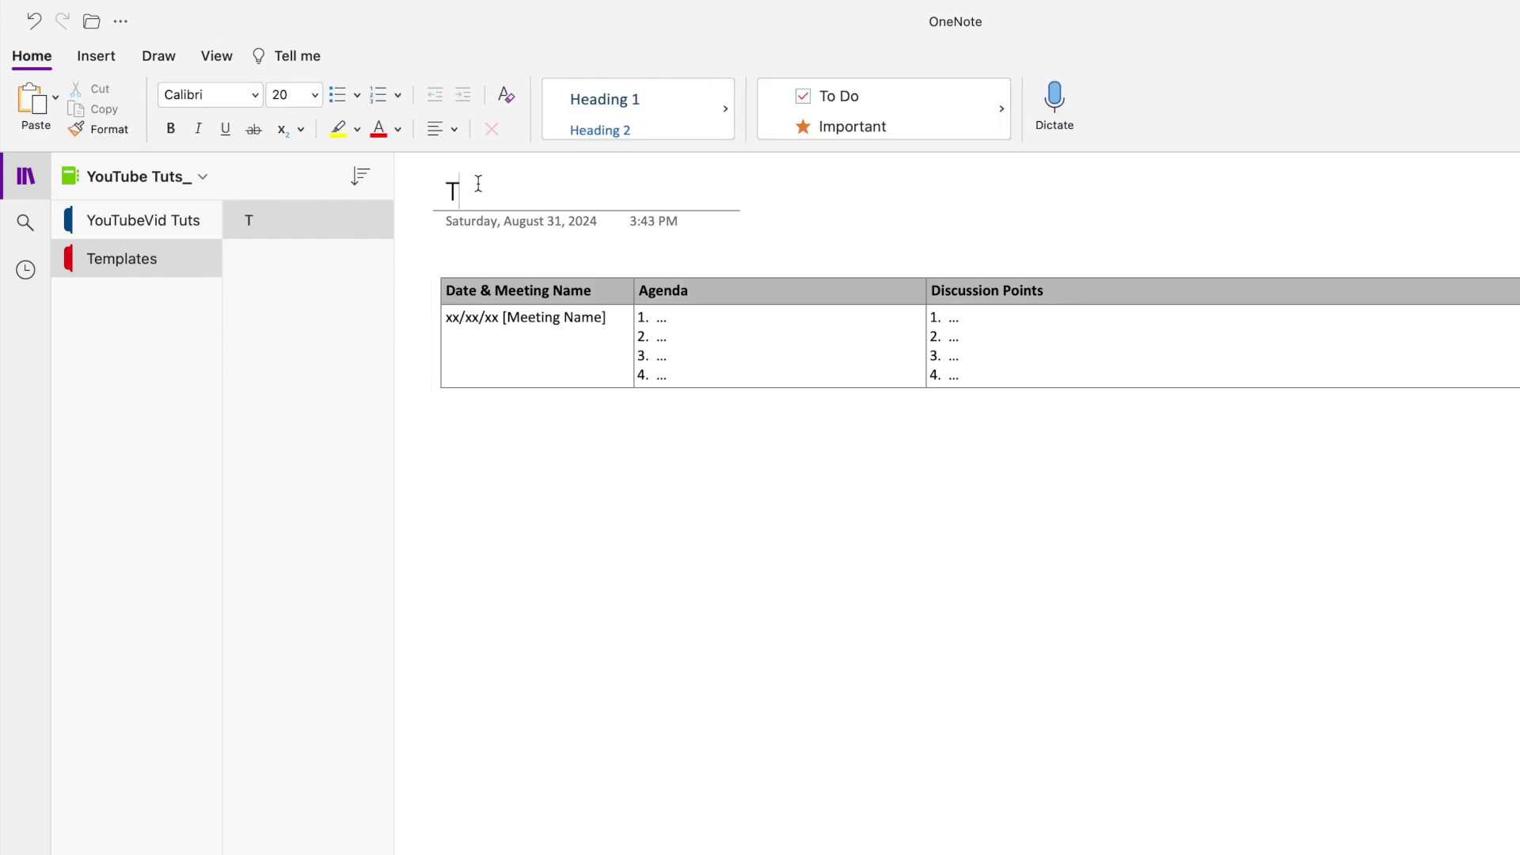
type("Meeting Notes")
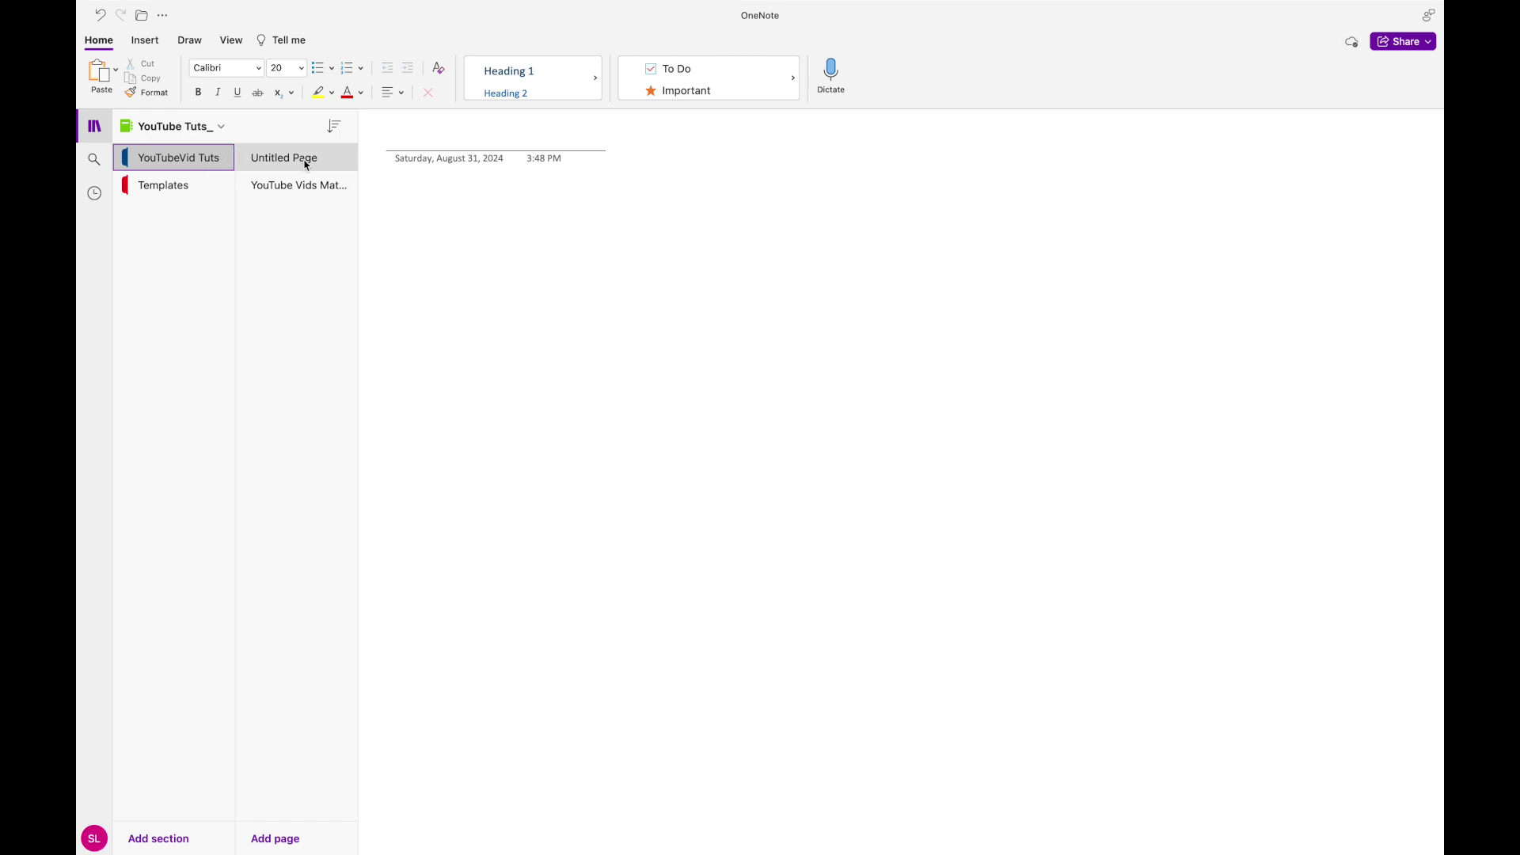
Title the untitled page in the YouTubeVid Tuts section "Monthly Operations Review".
left_click(301, 185)
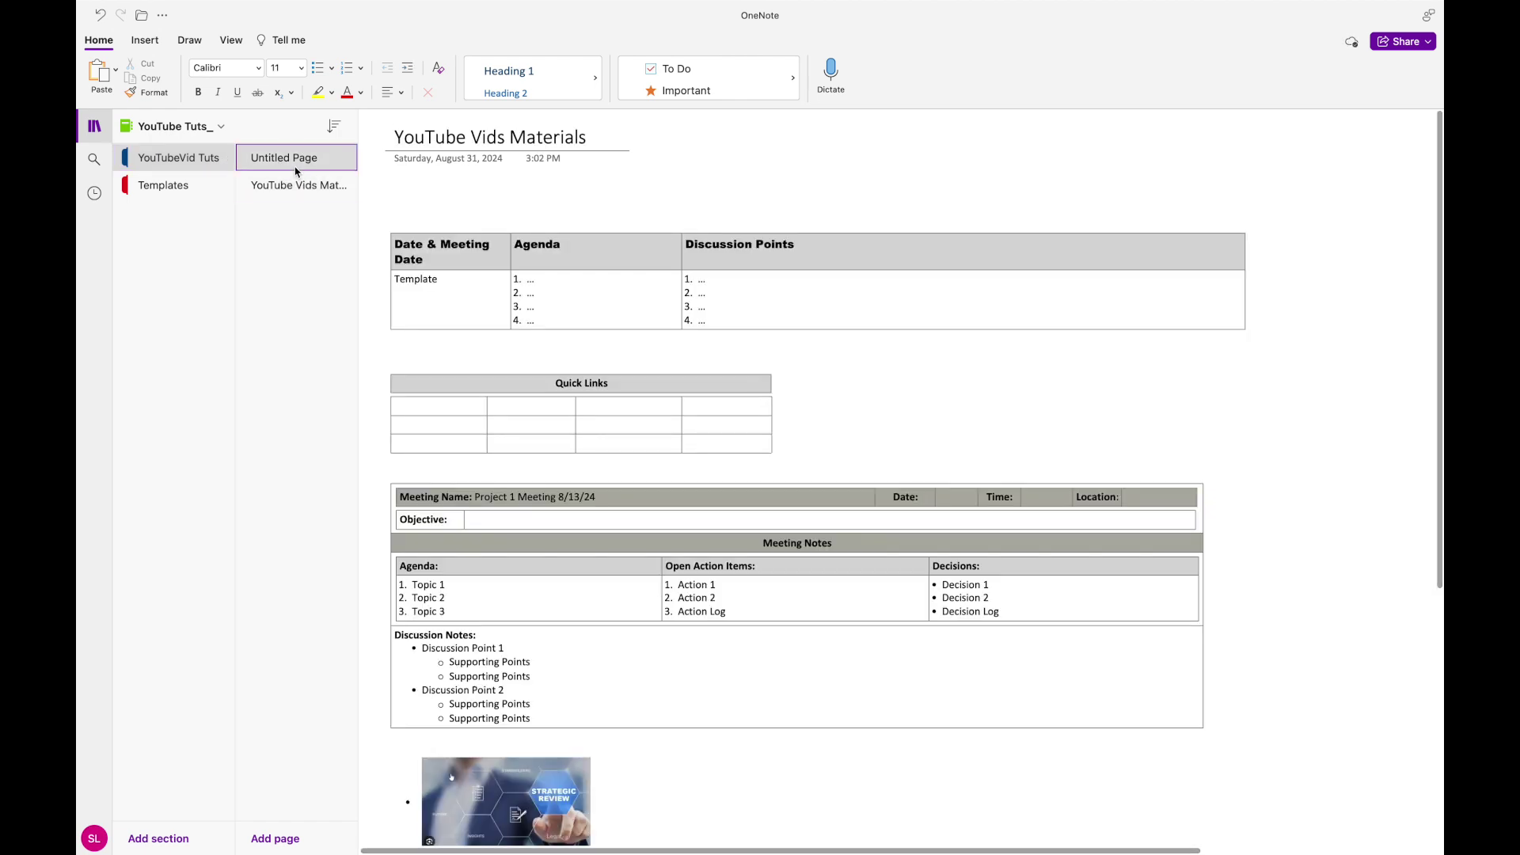
left_click(294, 166)
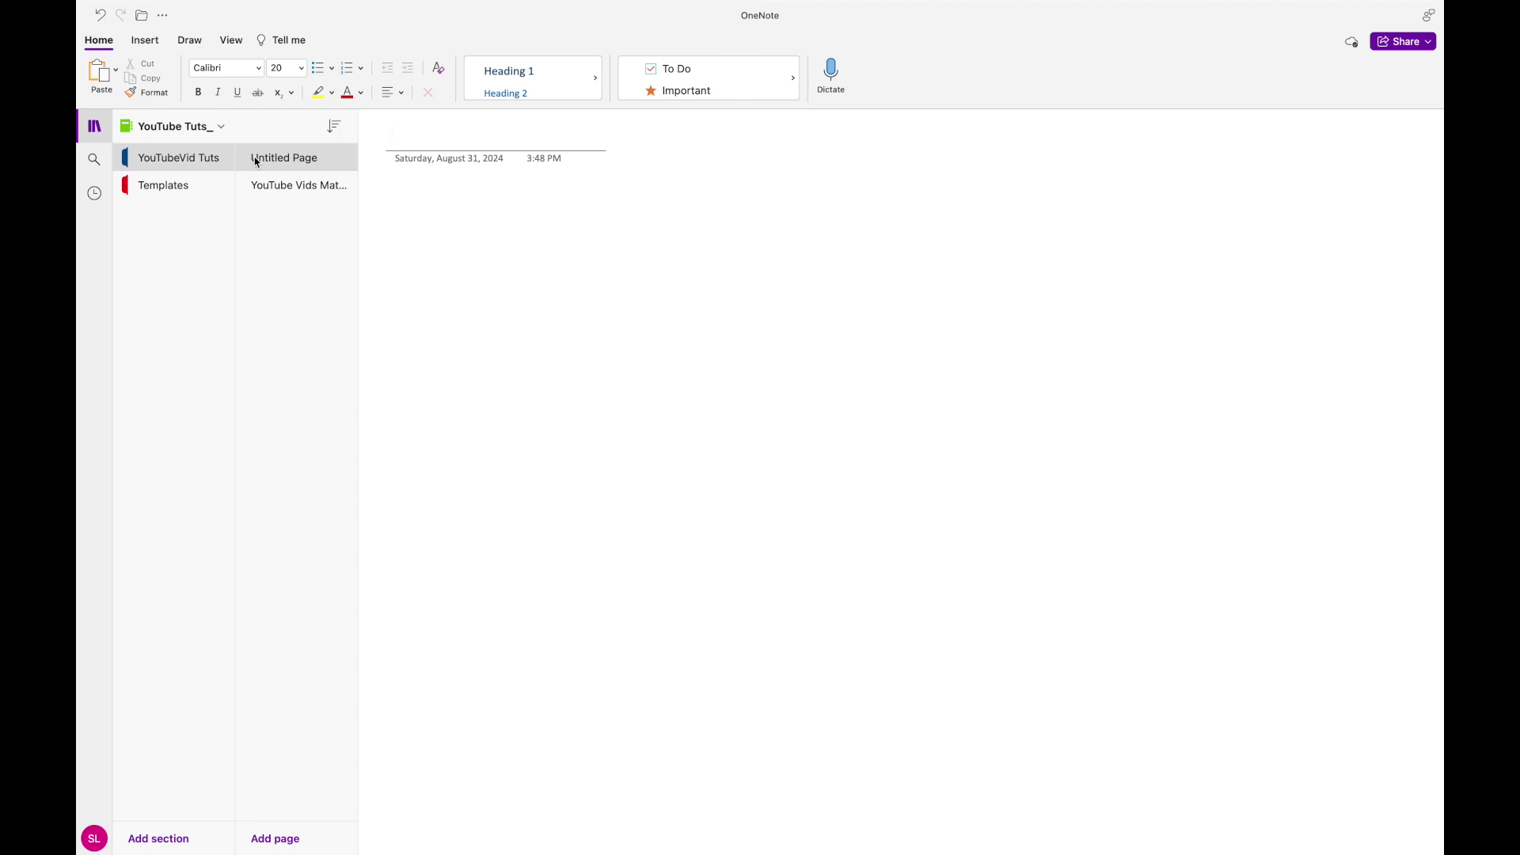
type("MOE")
key("BackSpace")
key("BackSpace")
type("onday")
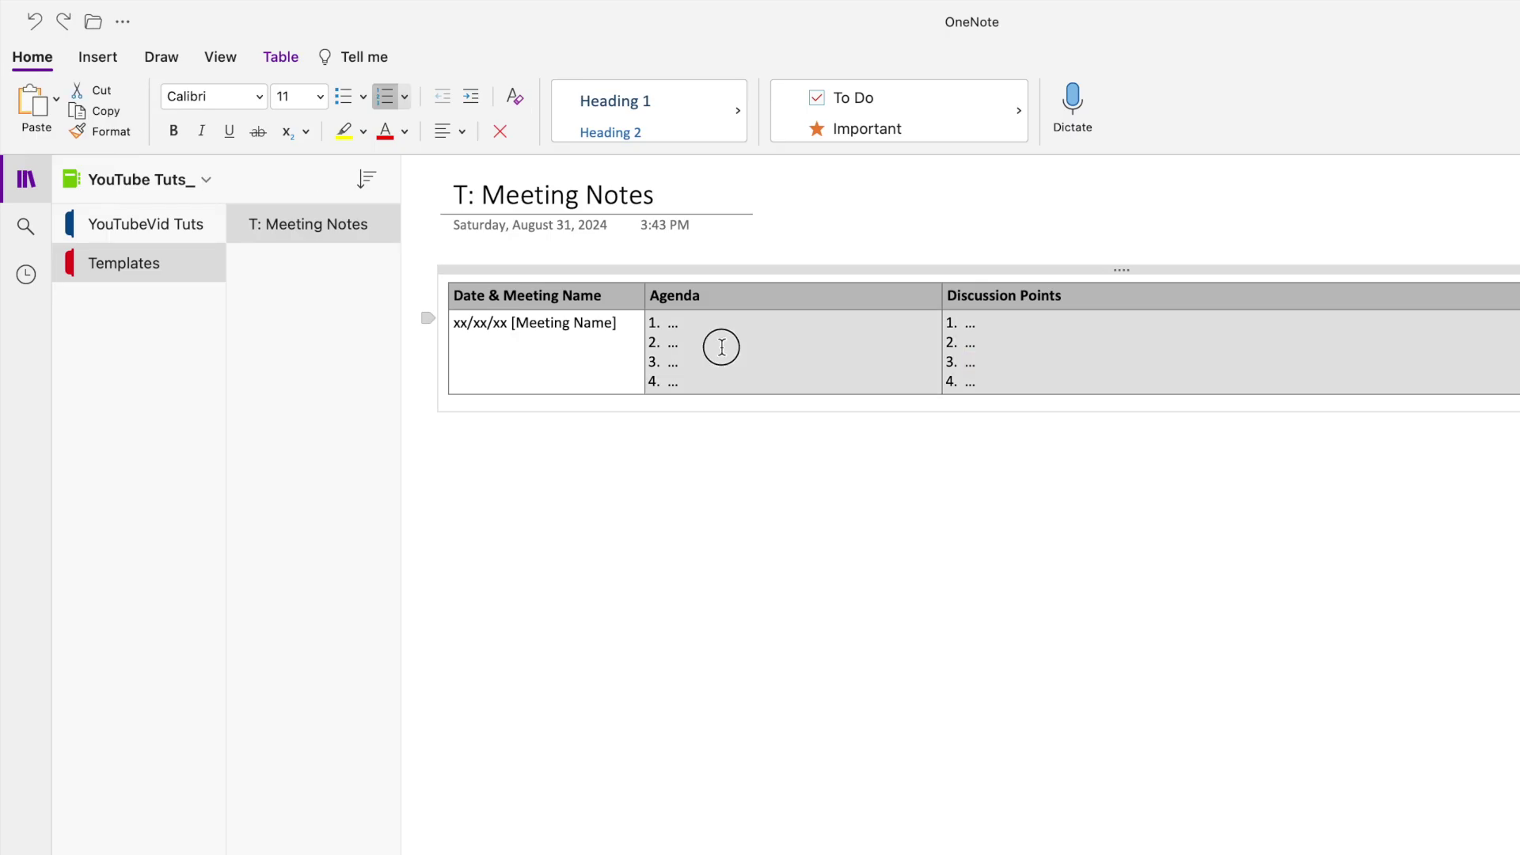
Copy the whole meeting notes table from the Templates section and paste it into the Monthly Operations Review page.
left_click(509, 293)
left_click(479, 293)
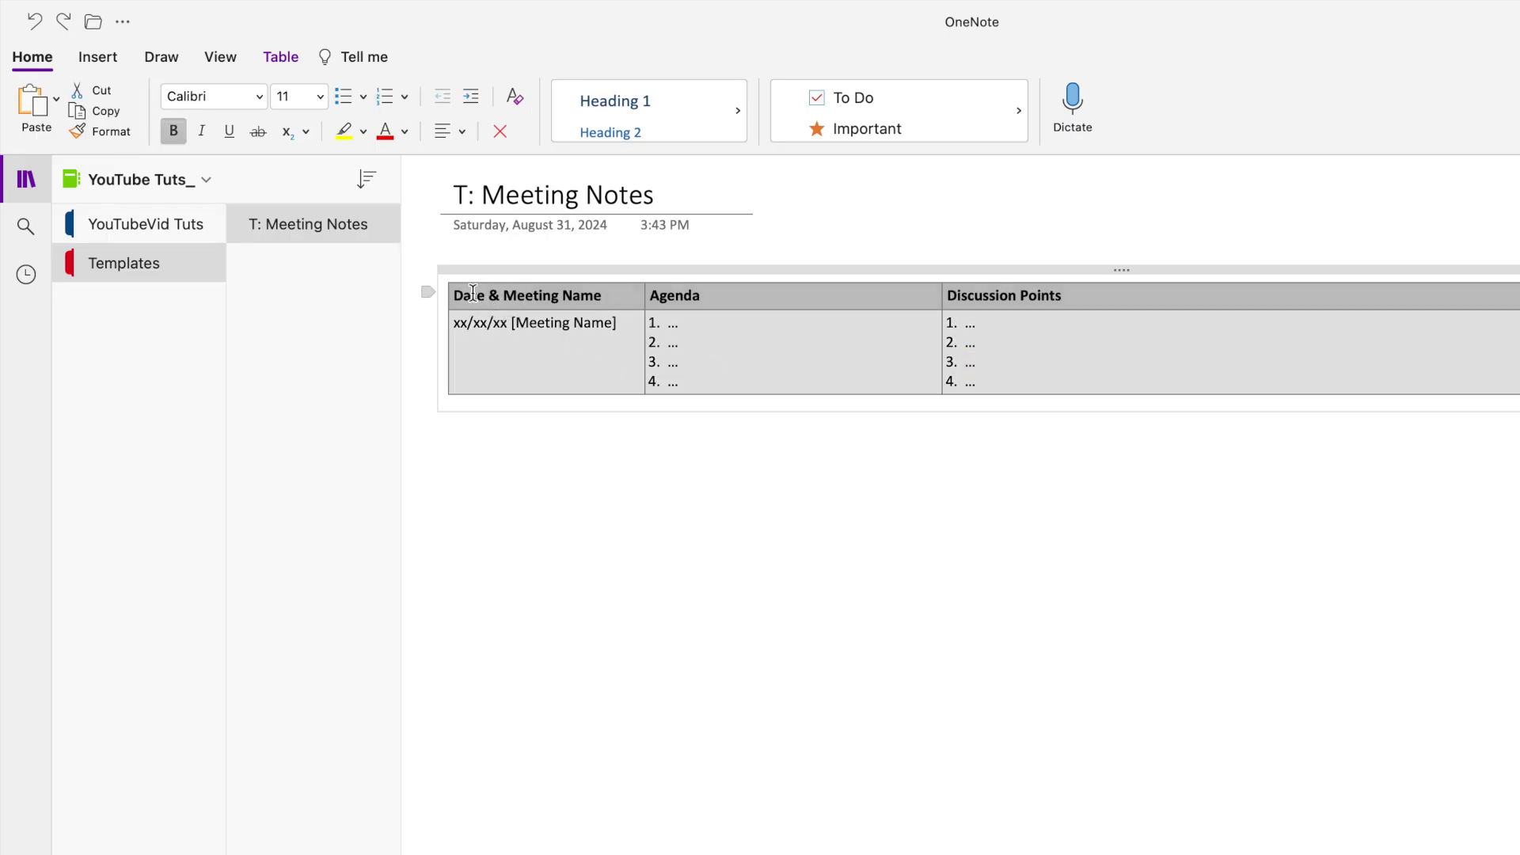
left_click(122, 228)
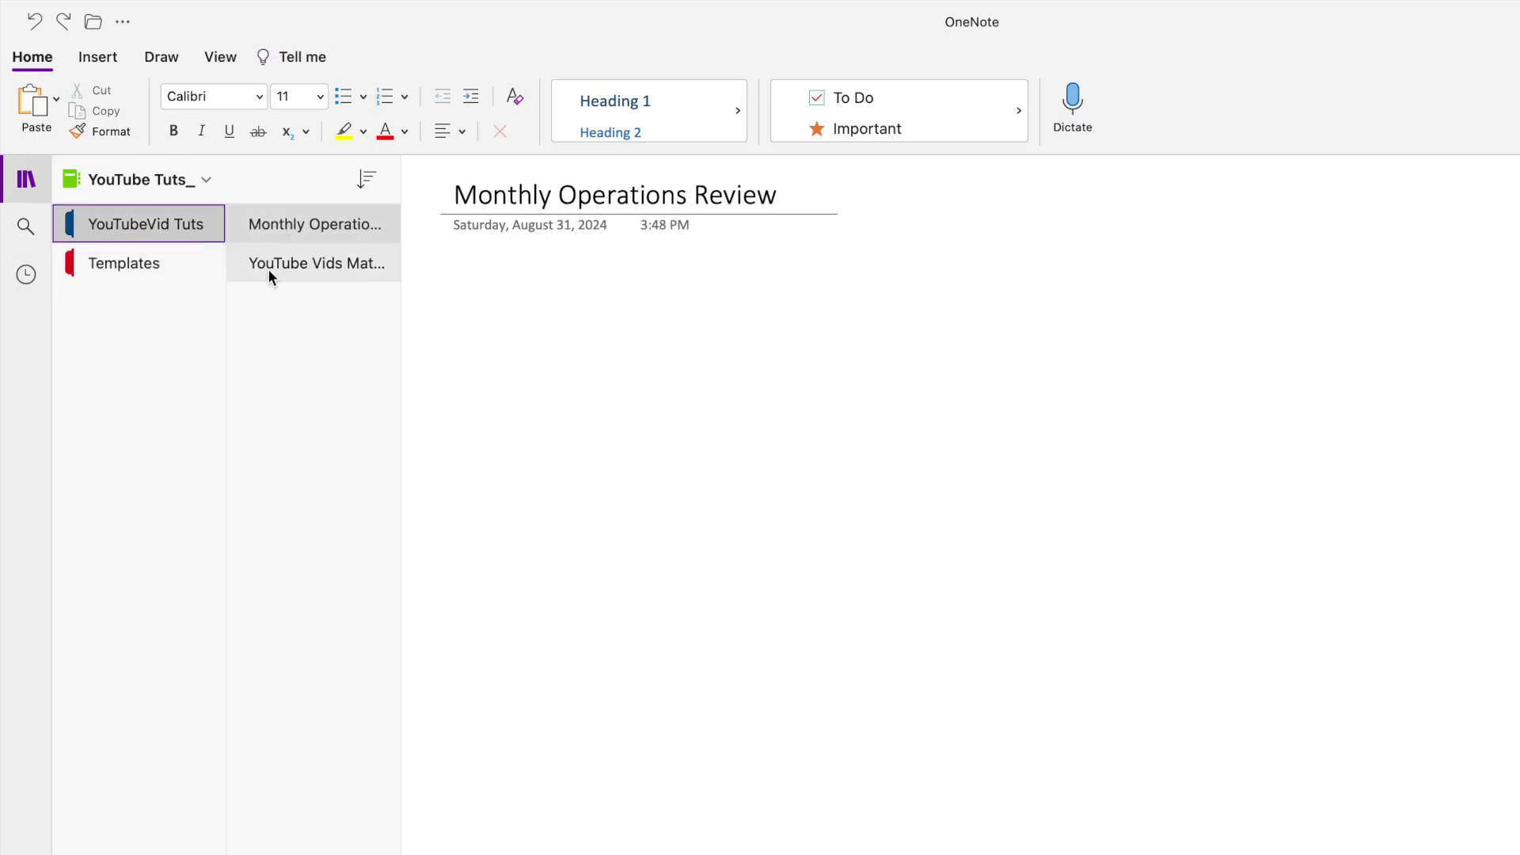
left_click(455, 289)
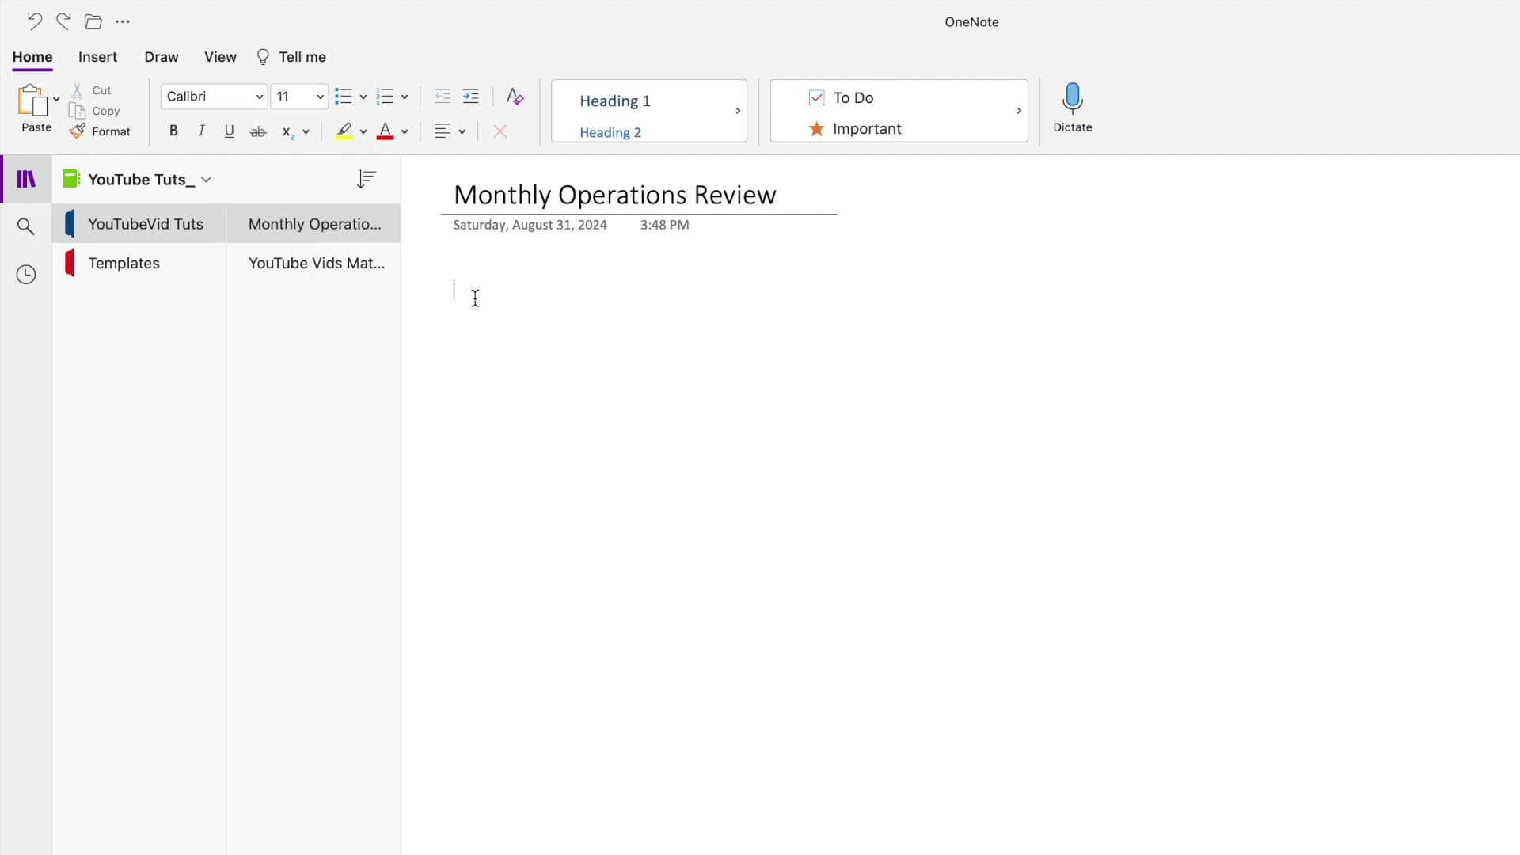
key("super+v")
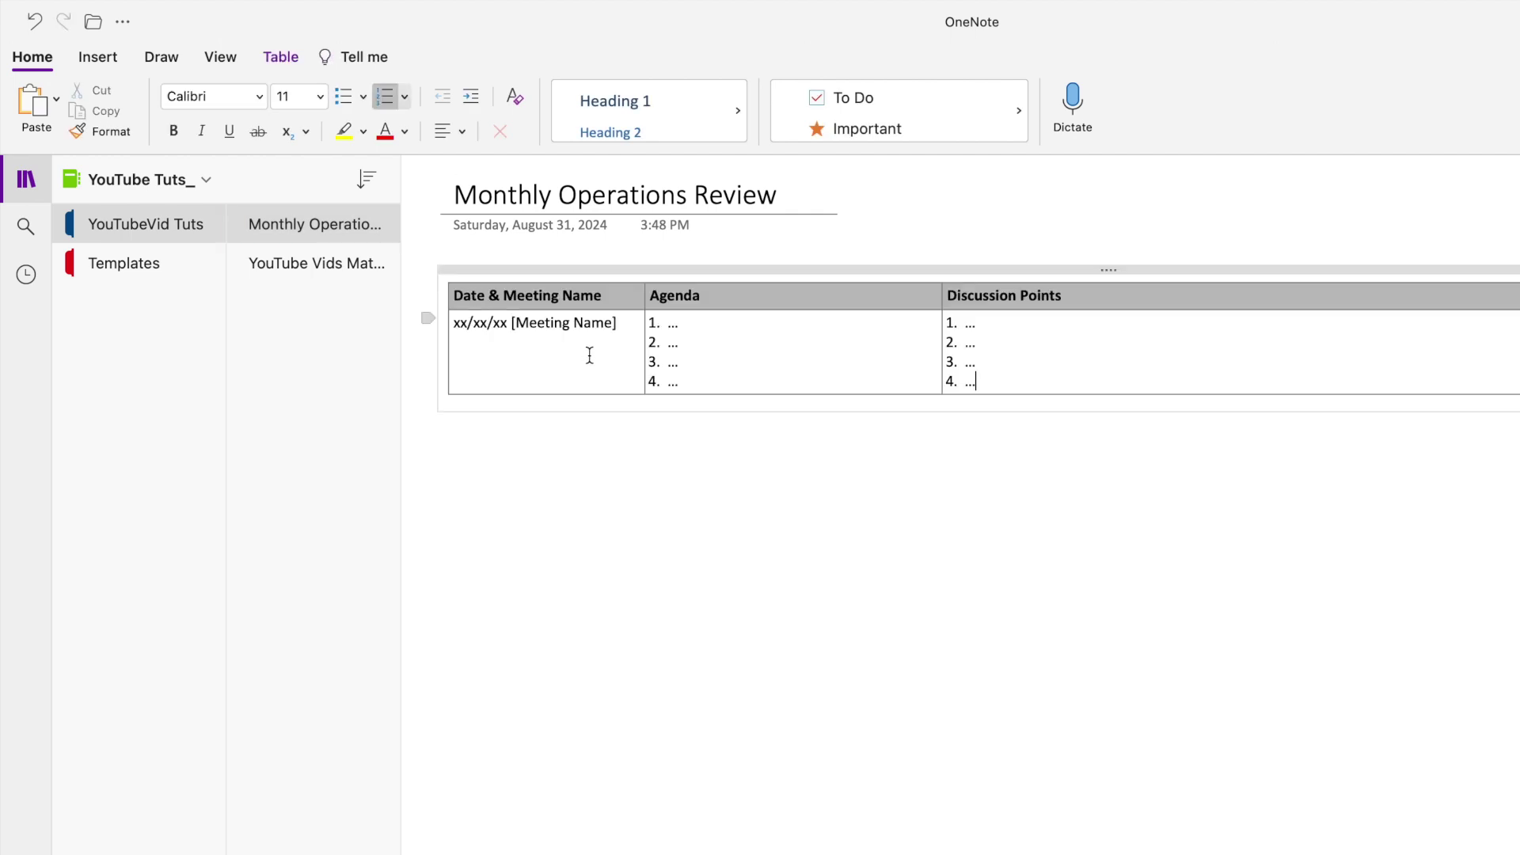
Insert an empty row below the placeholder row of the pasted meeting table.
left_click_drag(1212, 370, 493, 363)
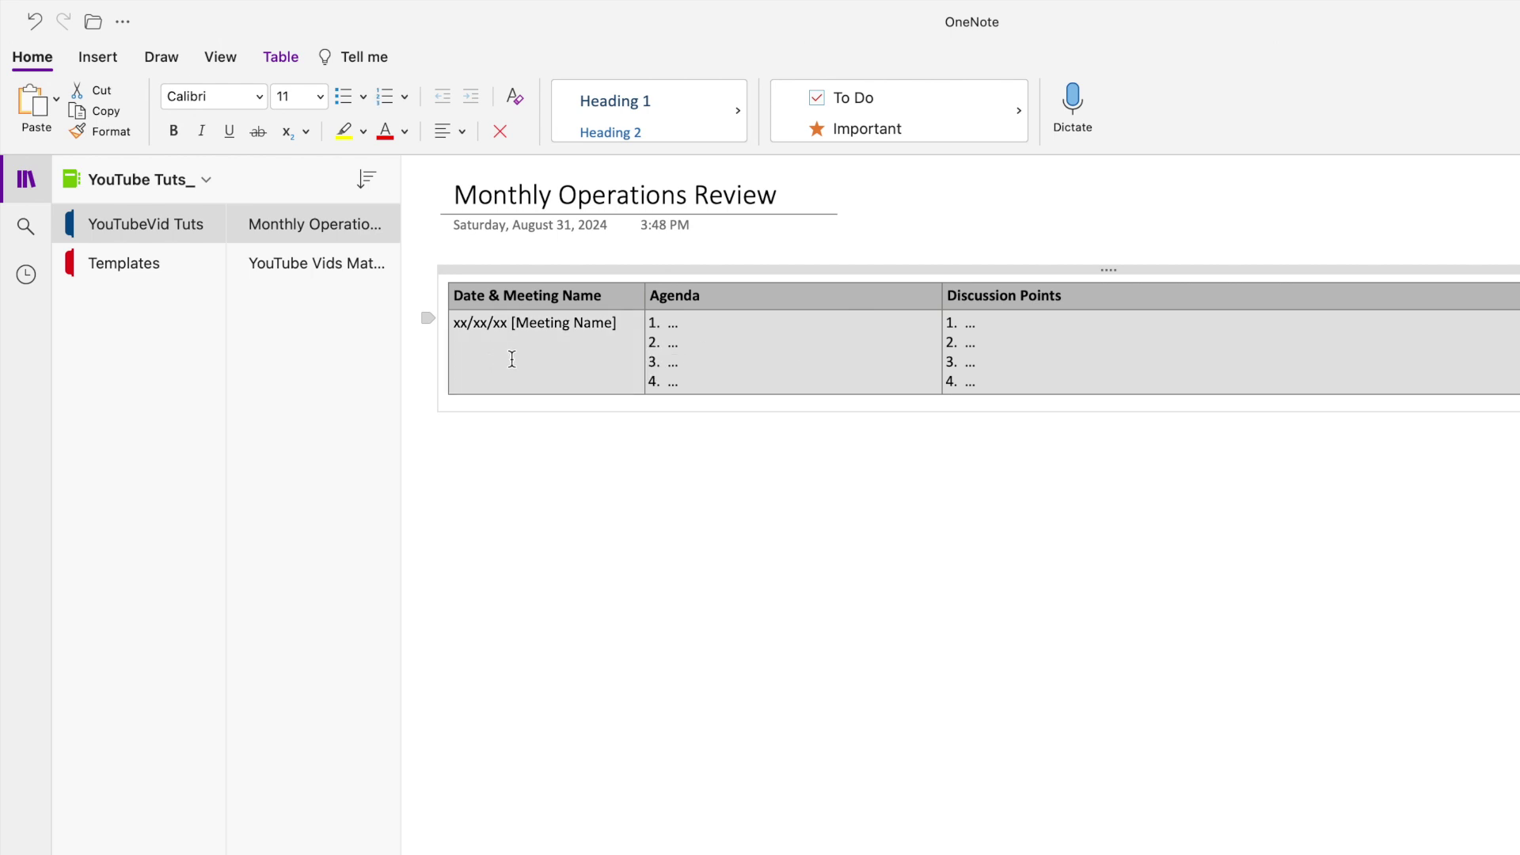
right_click(516, 358)
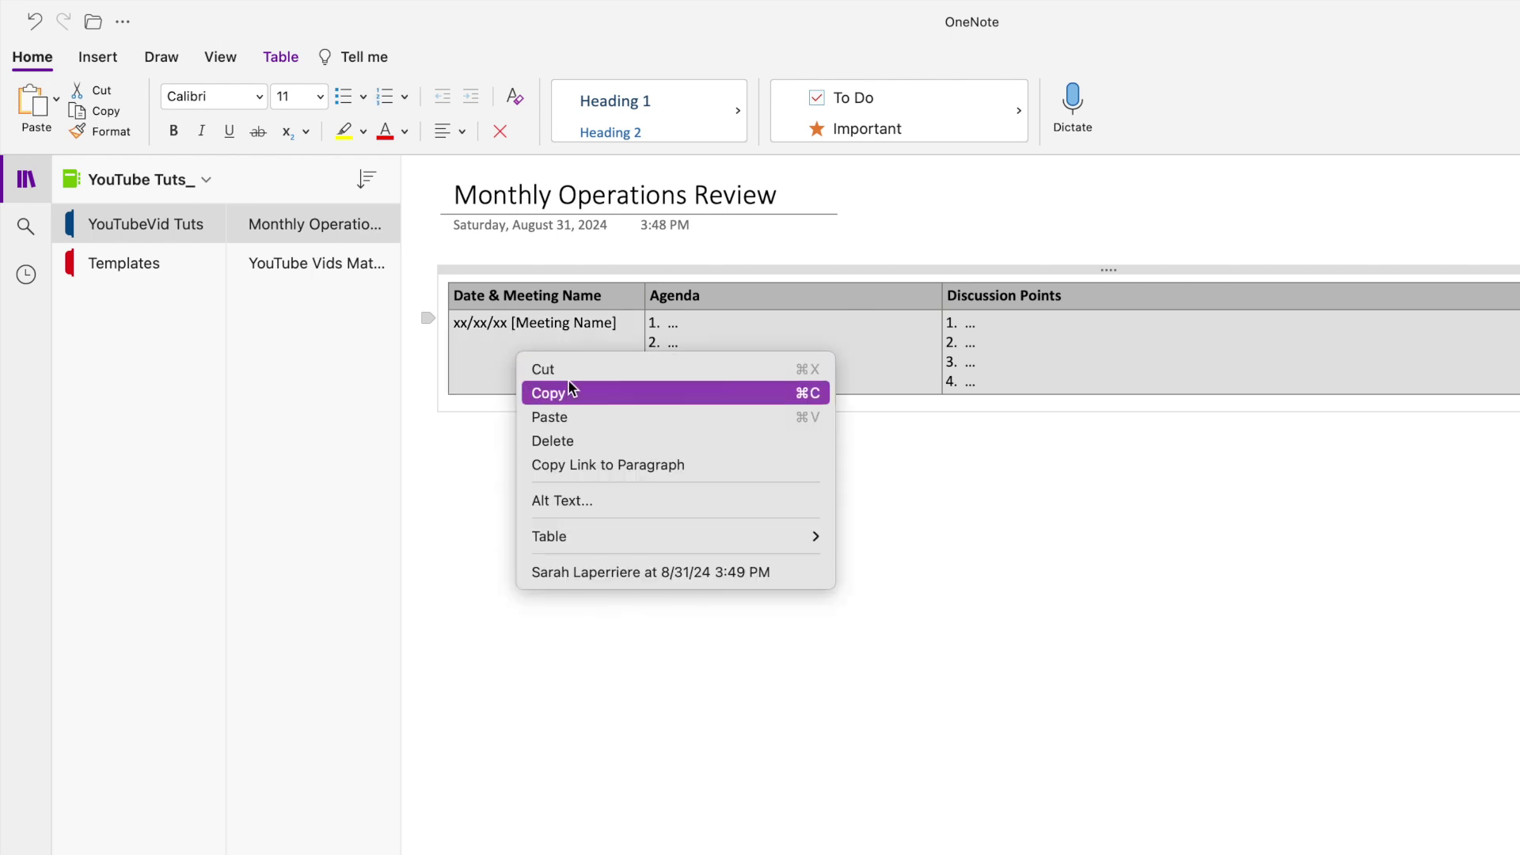
mouse_move(591, 536)
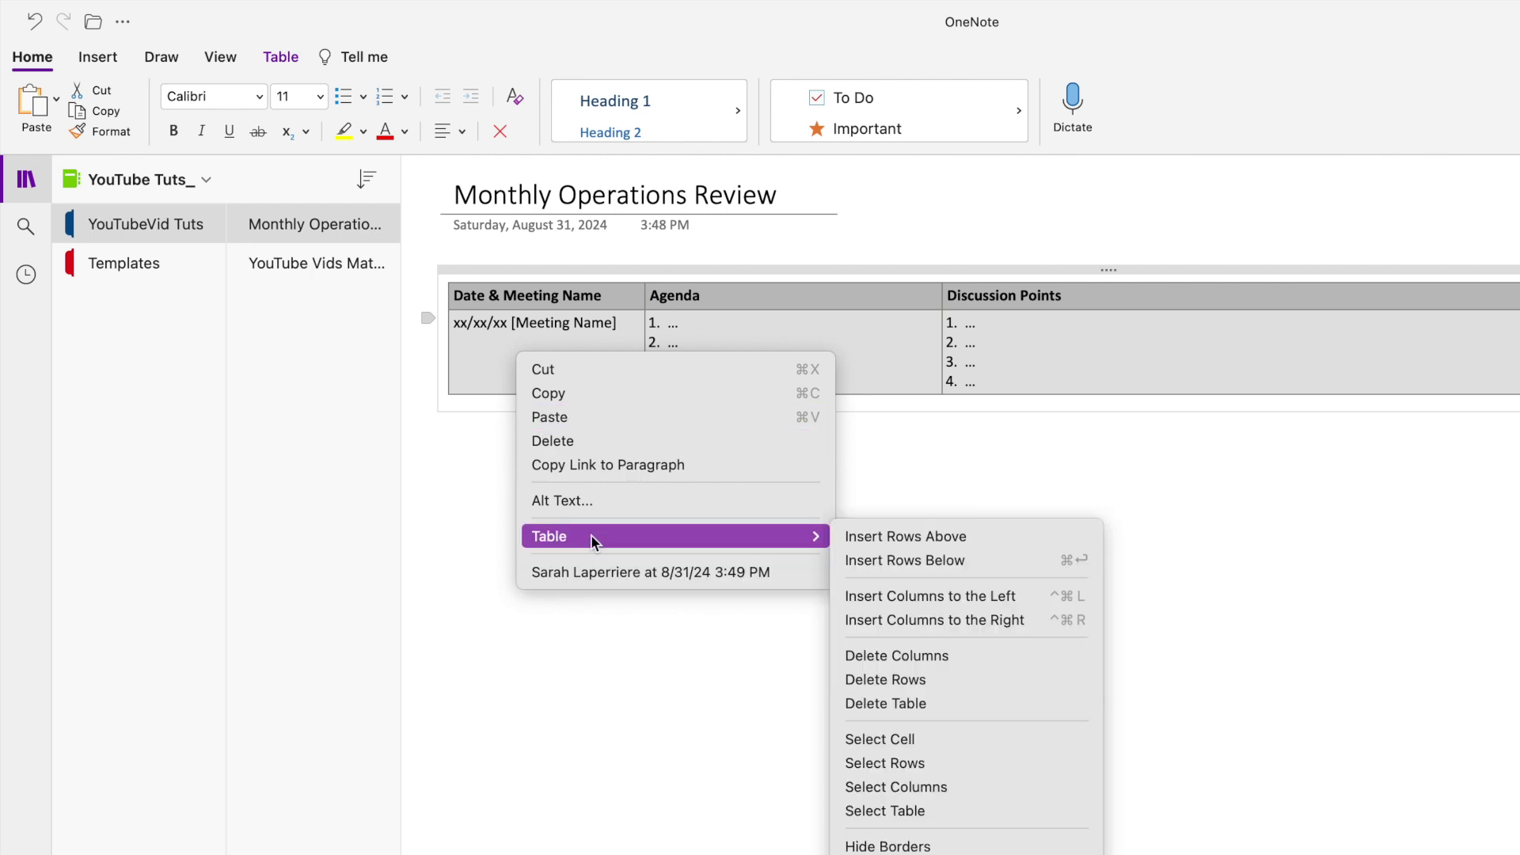
left_click(880, 560)
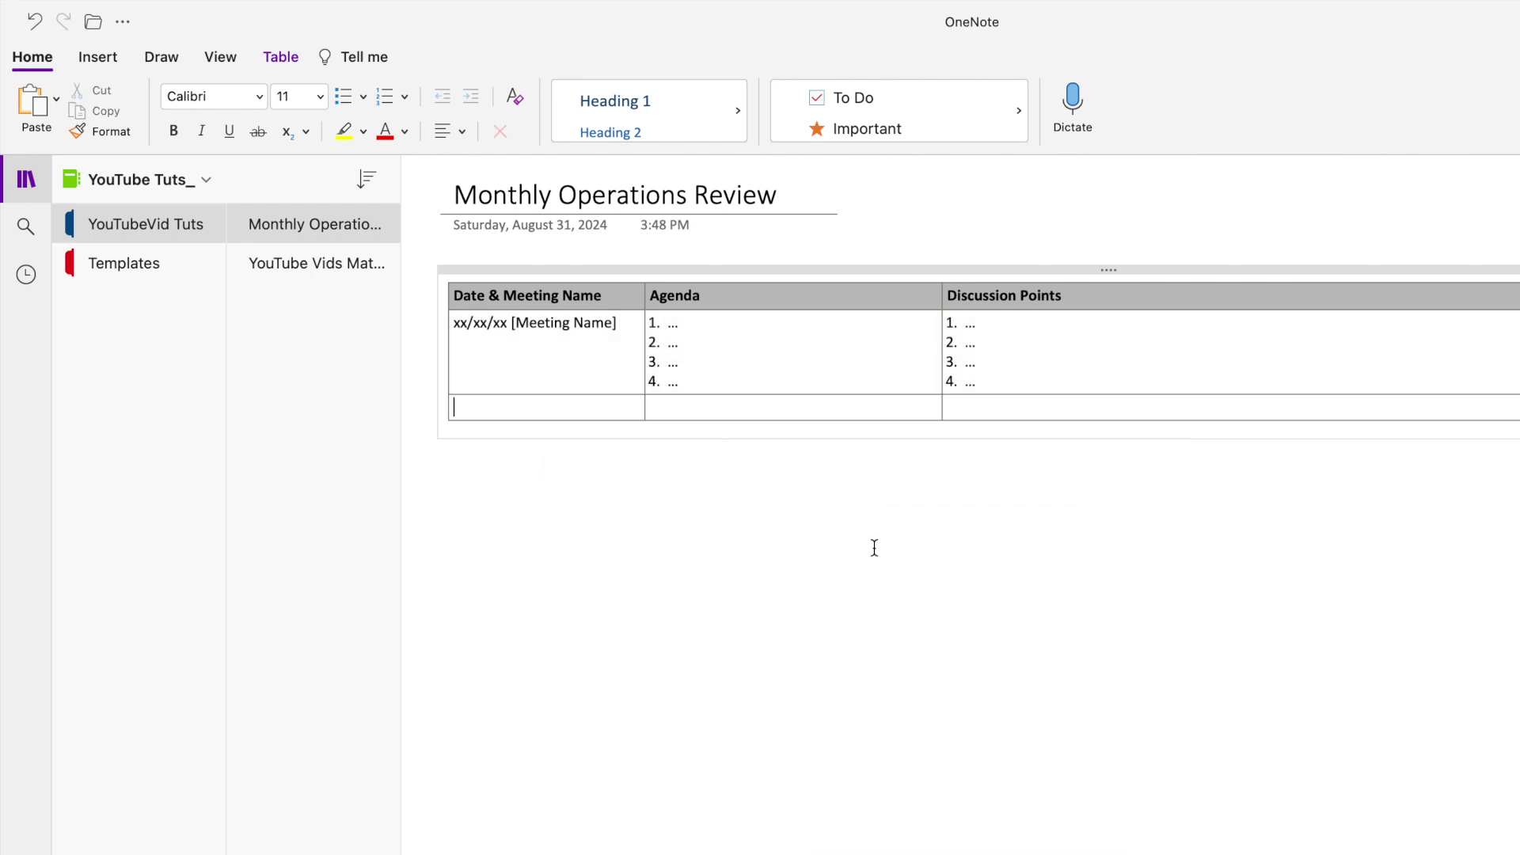
Copy the placeholder meeting row and paste it into the empty row below it.
left_click_drag(972, 352, 530, 358)
left_click(517, 403)
type("xx/xx/xx [Meeting Name]\t1. ... 2. ... 3. ... 4. ...\t1. ... 2. ... 3. ... 4. ...")
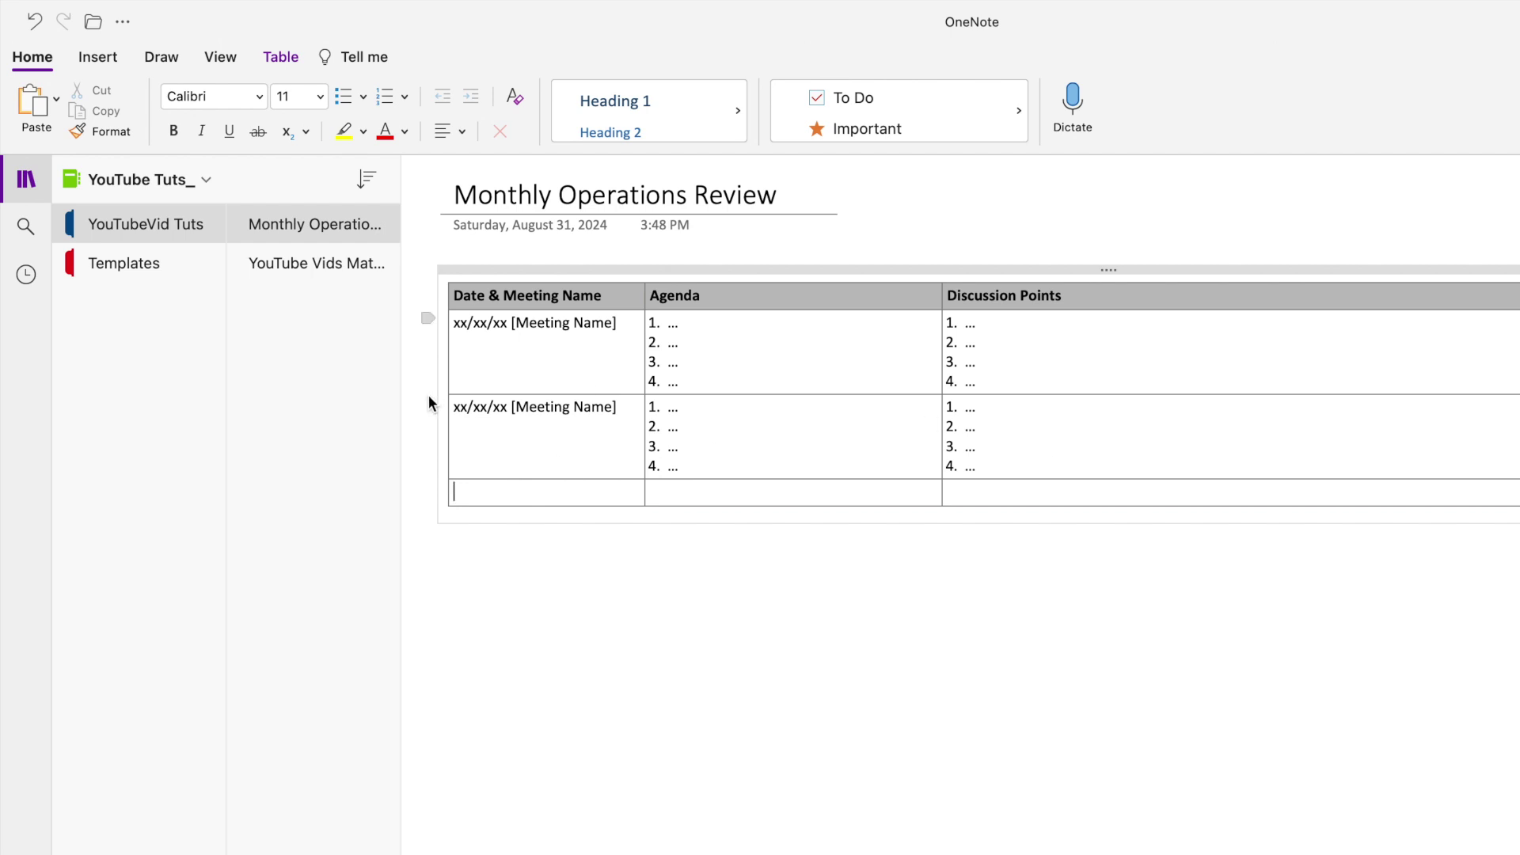
Replace the date placeholder in the second meeting row with 8/15/24.
left_click(502, 408)
left_click_drag(502, 409, 458, 409)
key("BackSpace")
key("BackSpace")
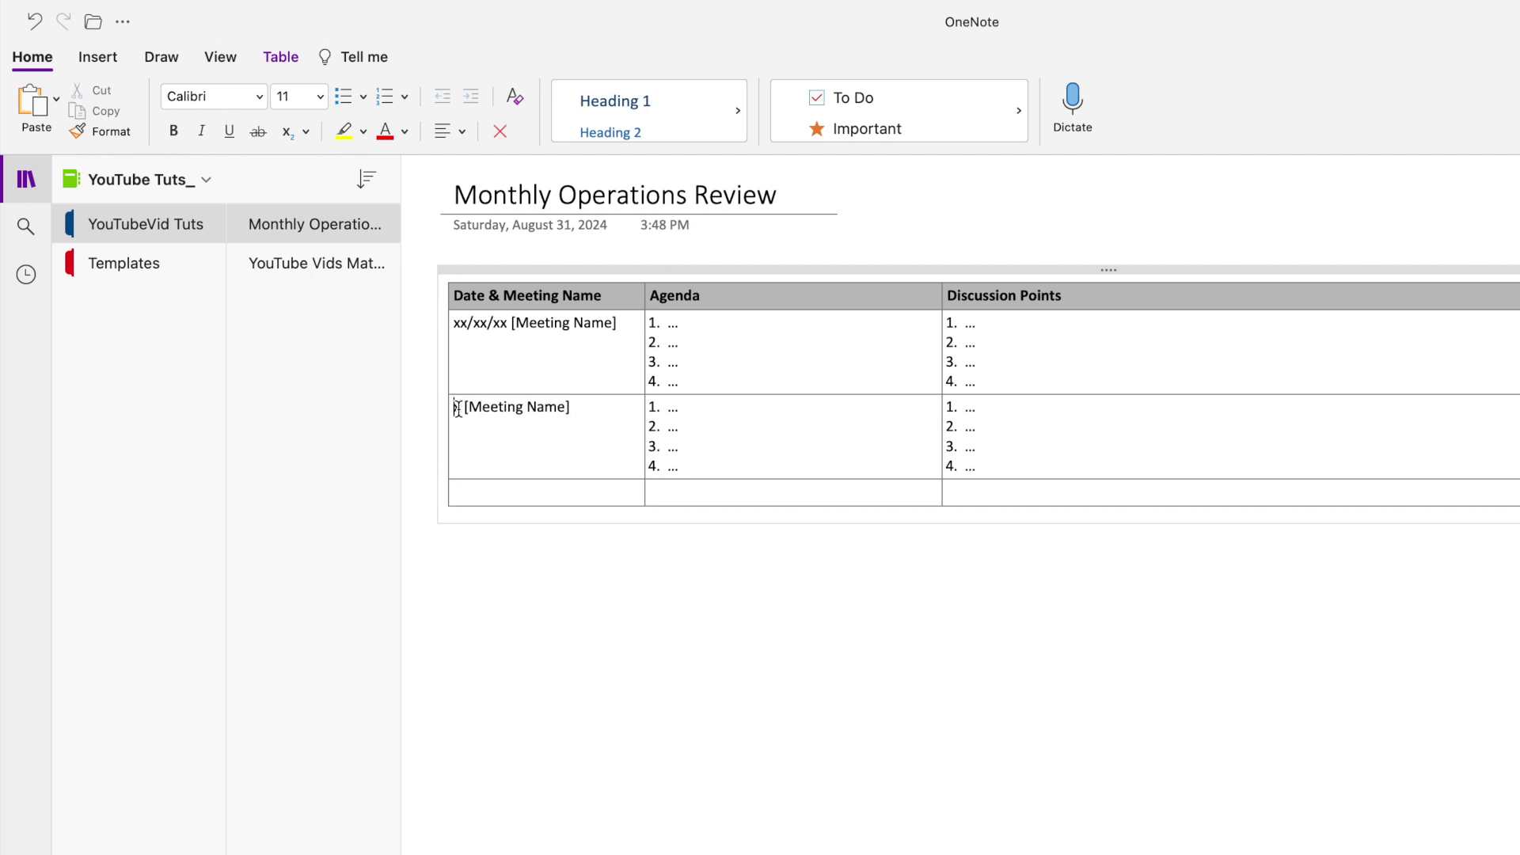
type("8/15")
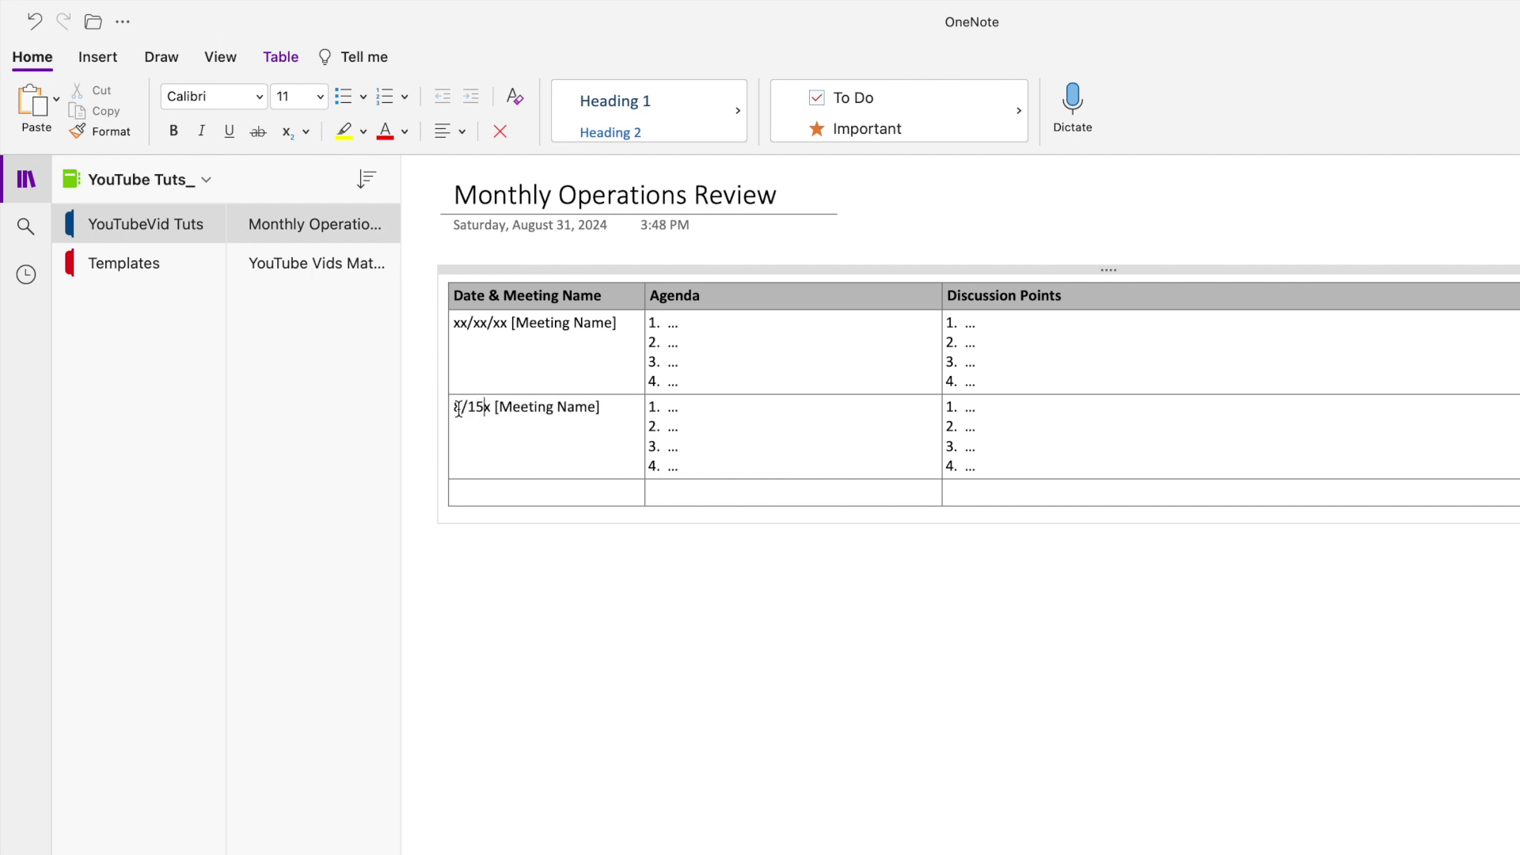
type("/24")
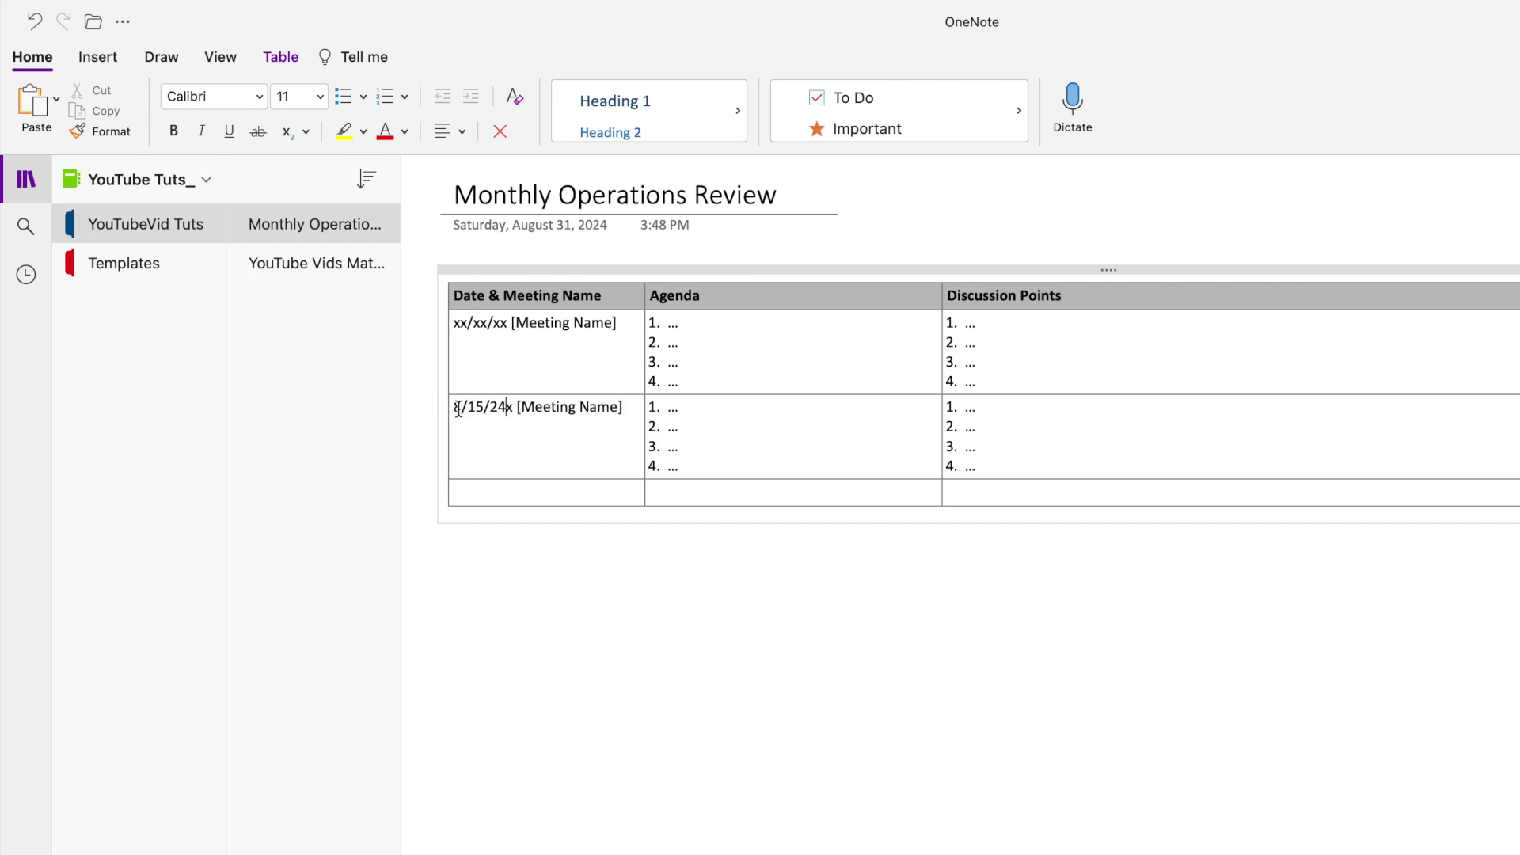
key("Delete")
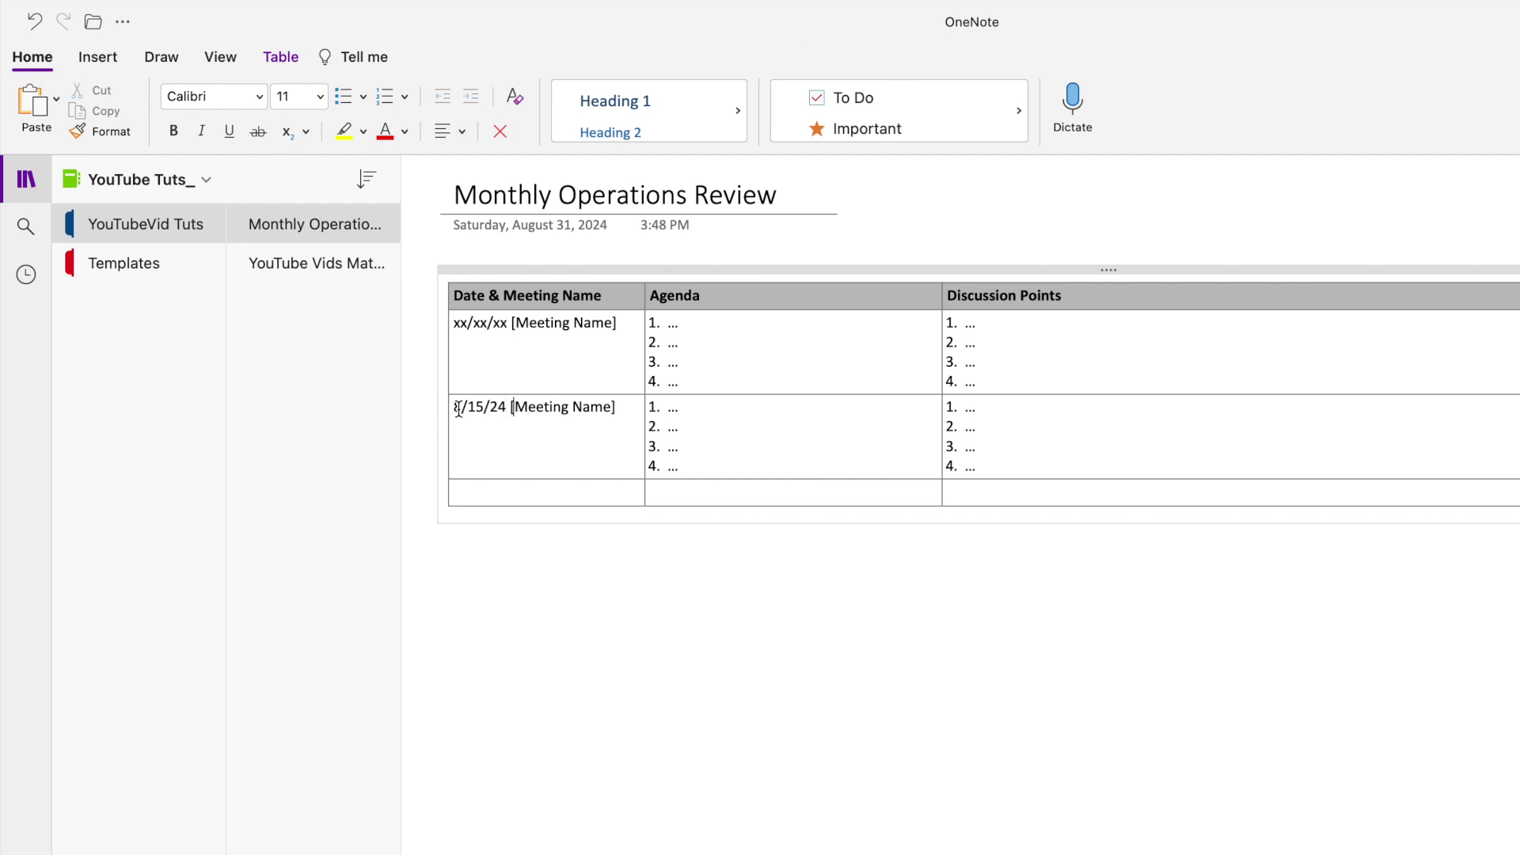
Replace the [Meeting Name] placeholder in the 8/15/24 row with "MOR Meeting".
left_click(584, 409)
left_click_drag(628, 409, 513, 408)
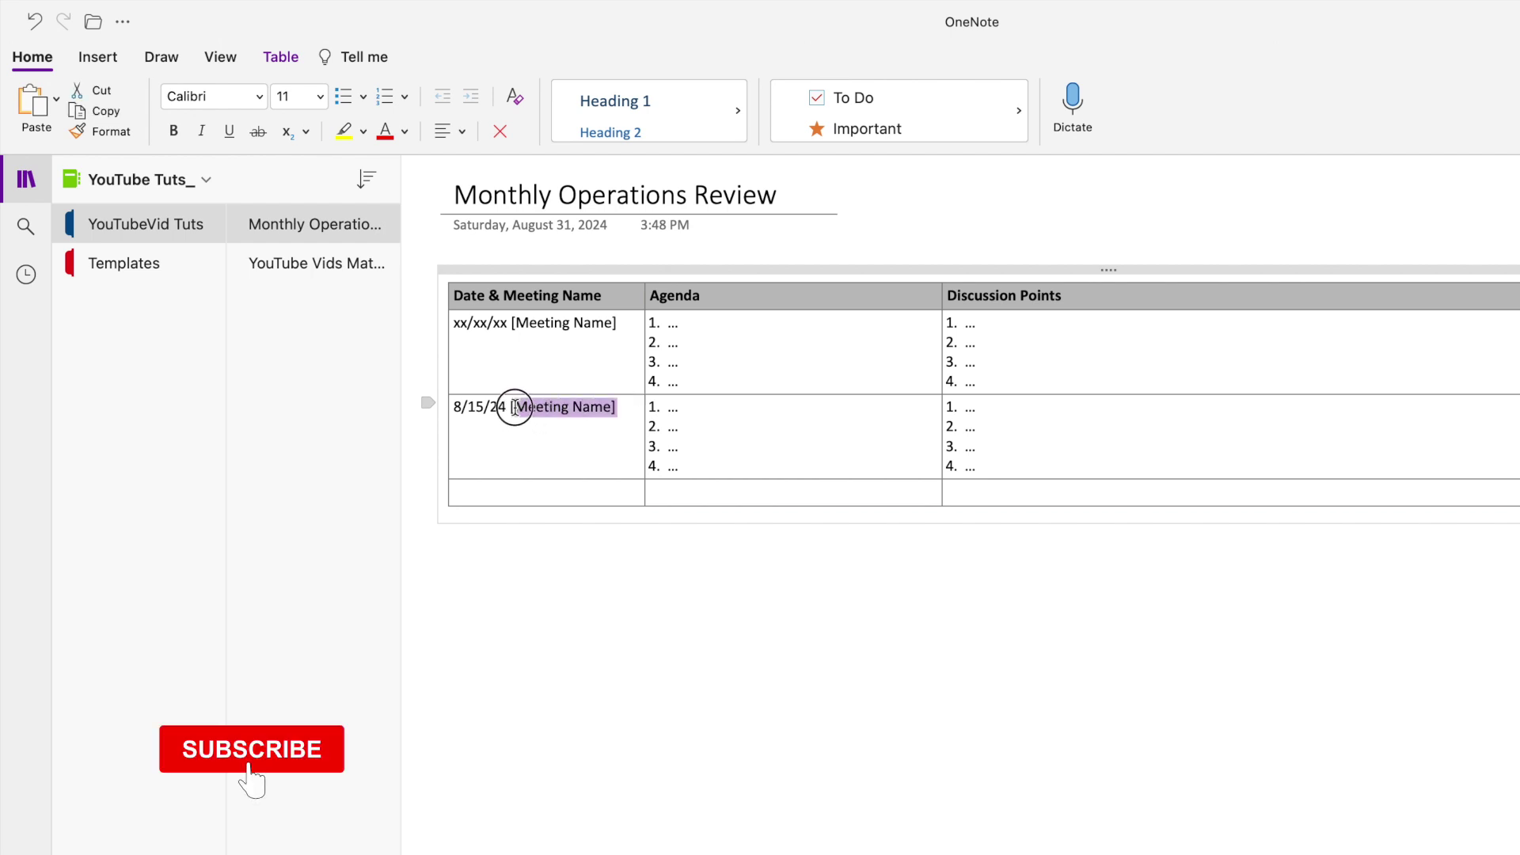
key("Delete")
type("Mont")
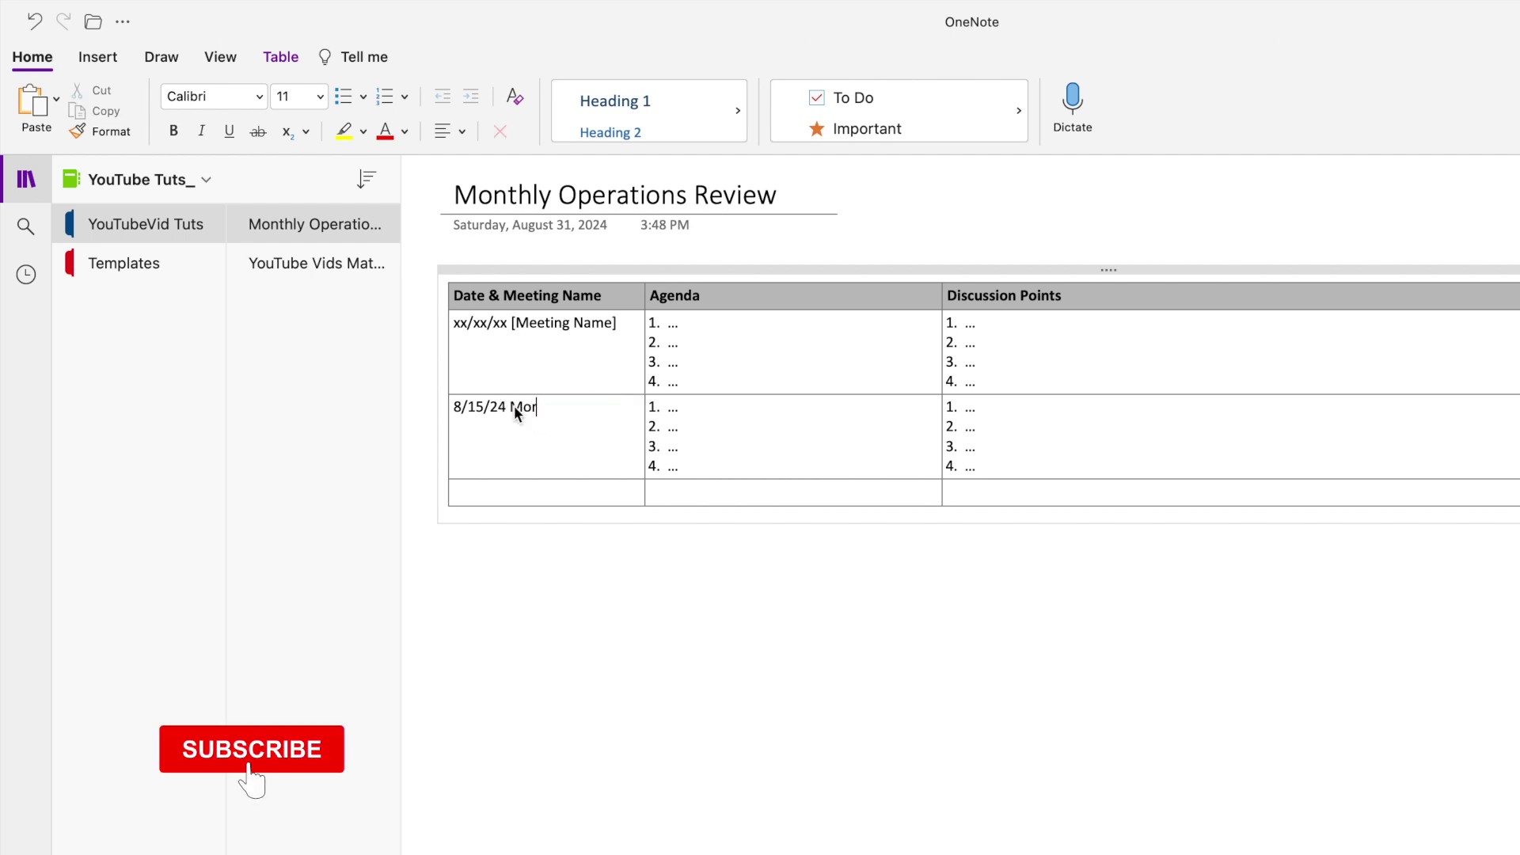
key("BackSpace")
key("BackSpace")
key("BackSpace")
type("OR Meeting")
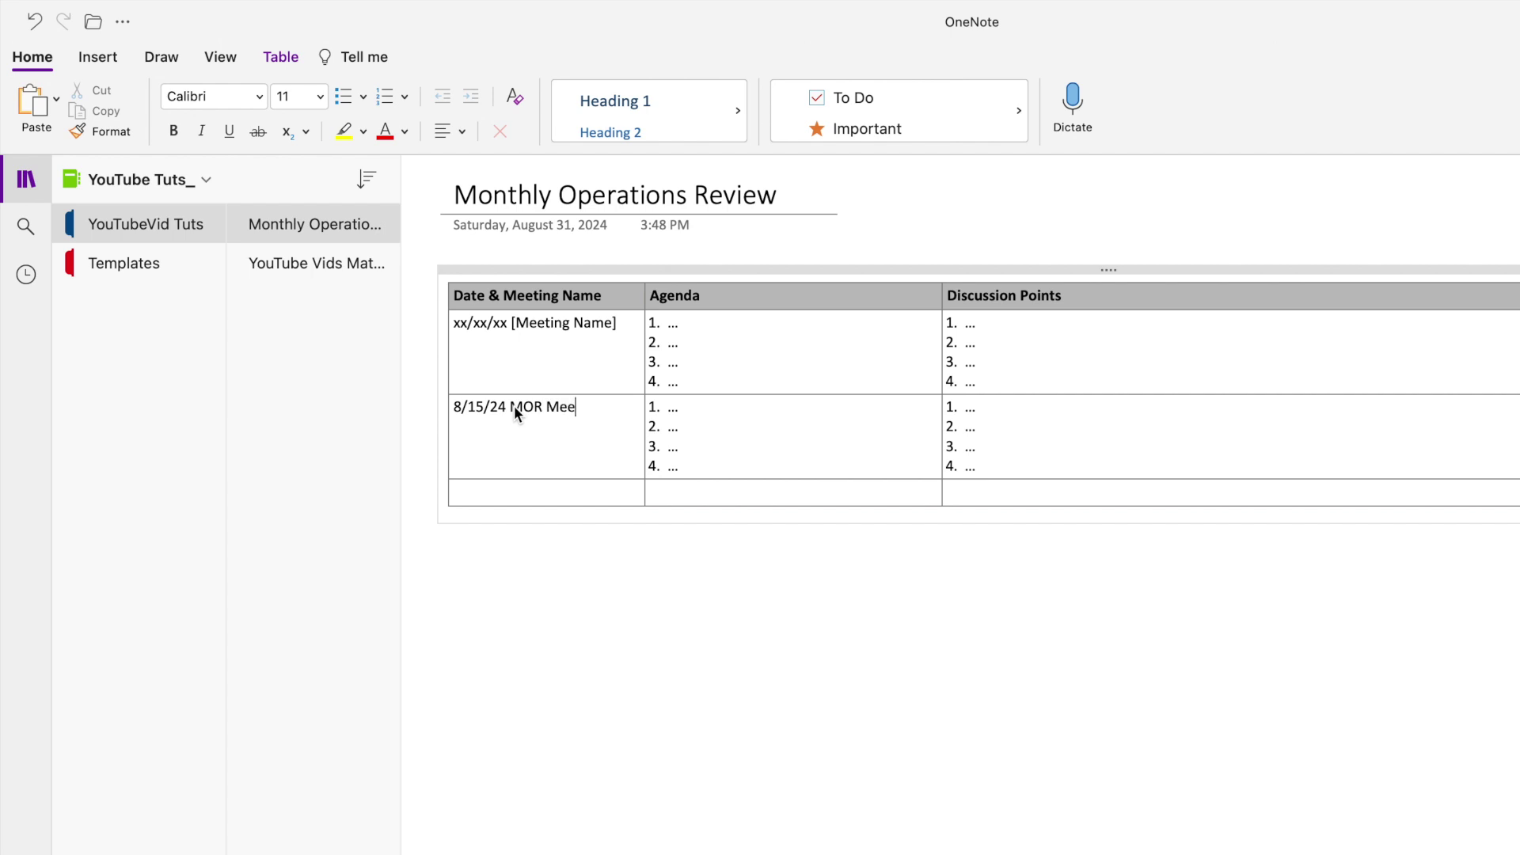
Add "business results" to the first agenda item of the 8/15/24 meeting row.
key("Tab")
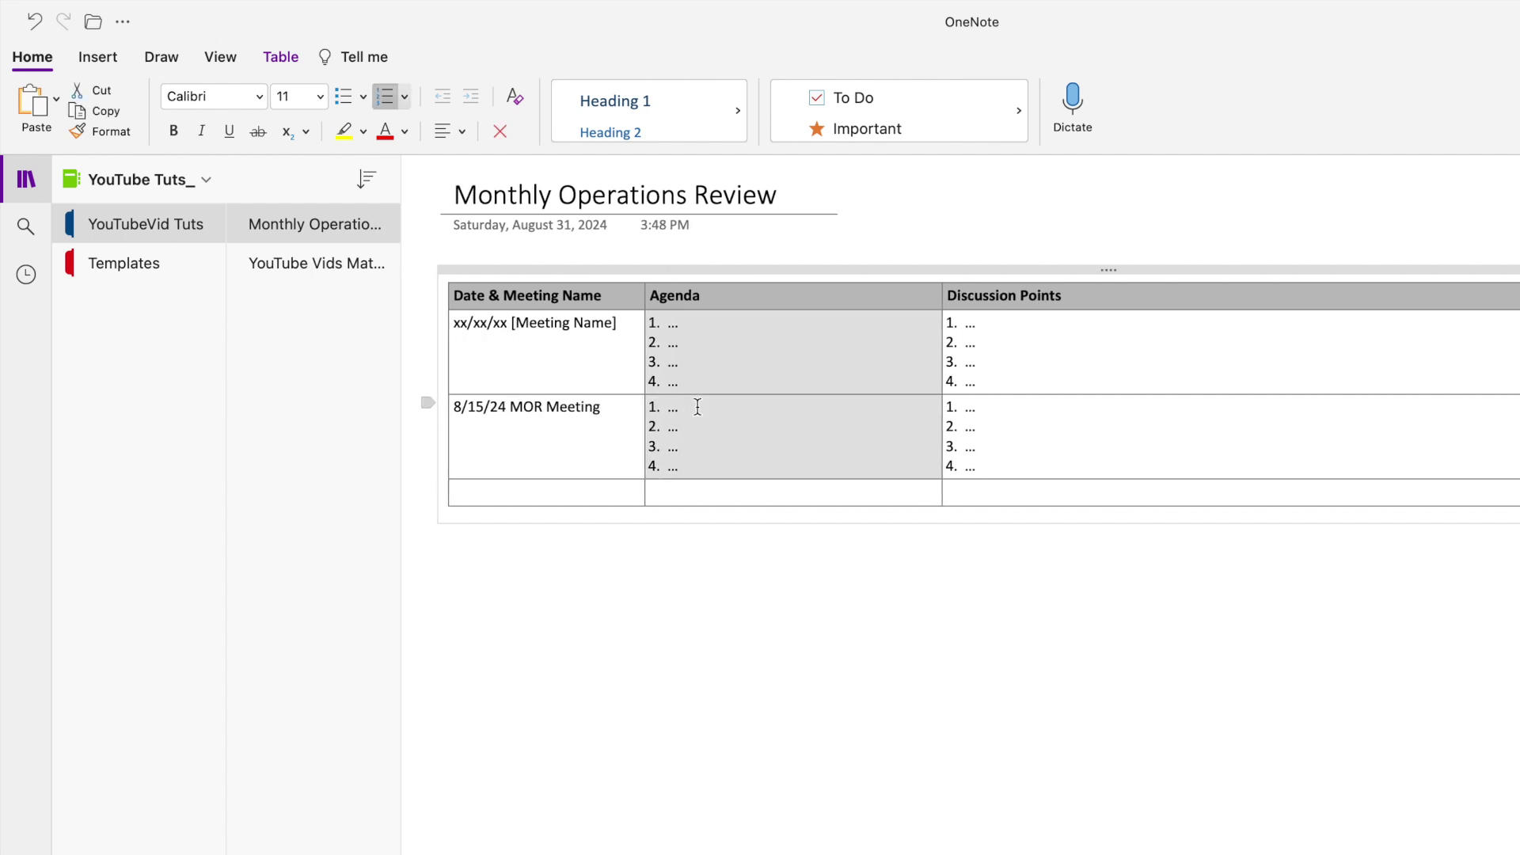
left_click(698, 407)
type("busines")
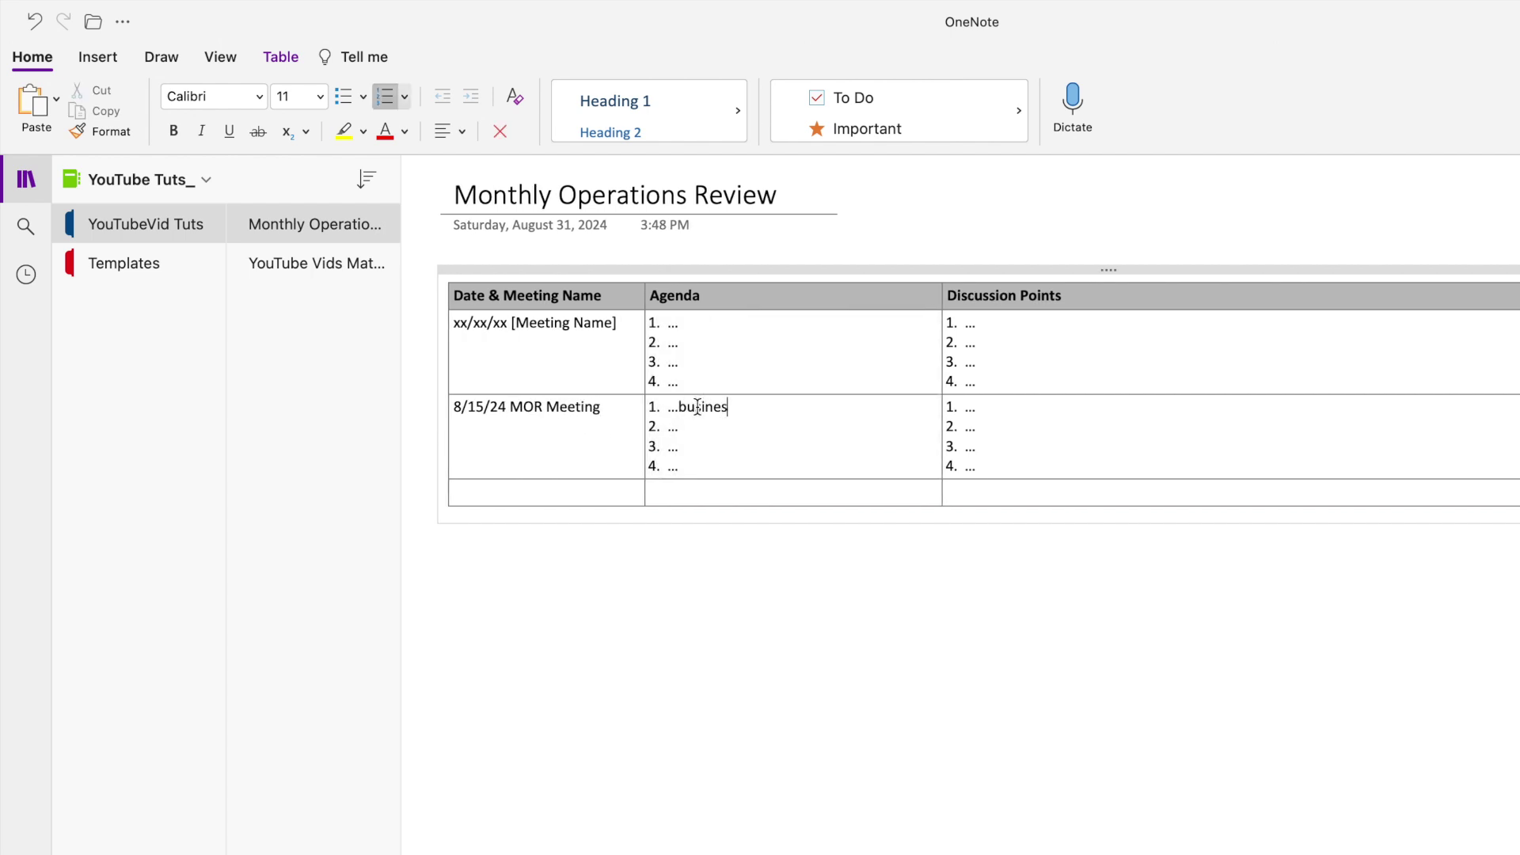
type("s results")
key("Tab")
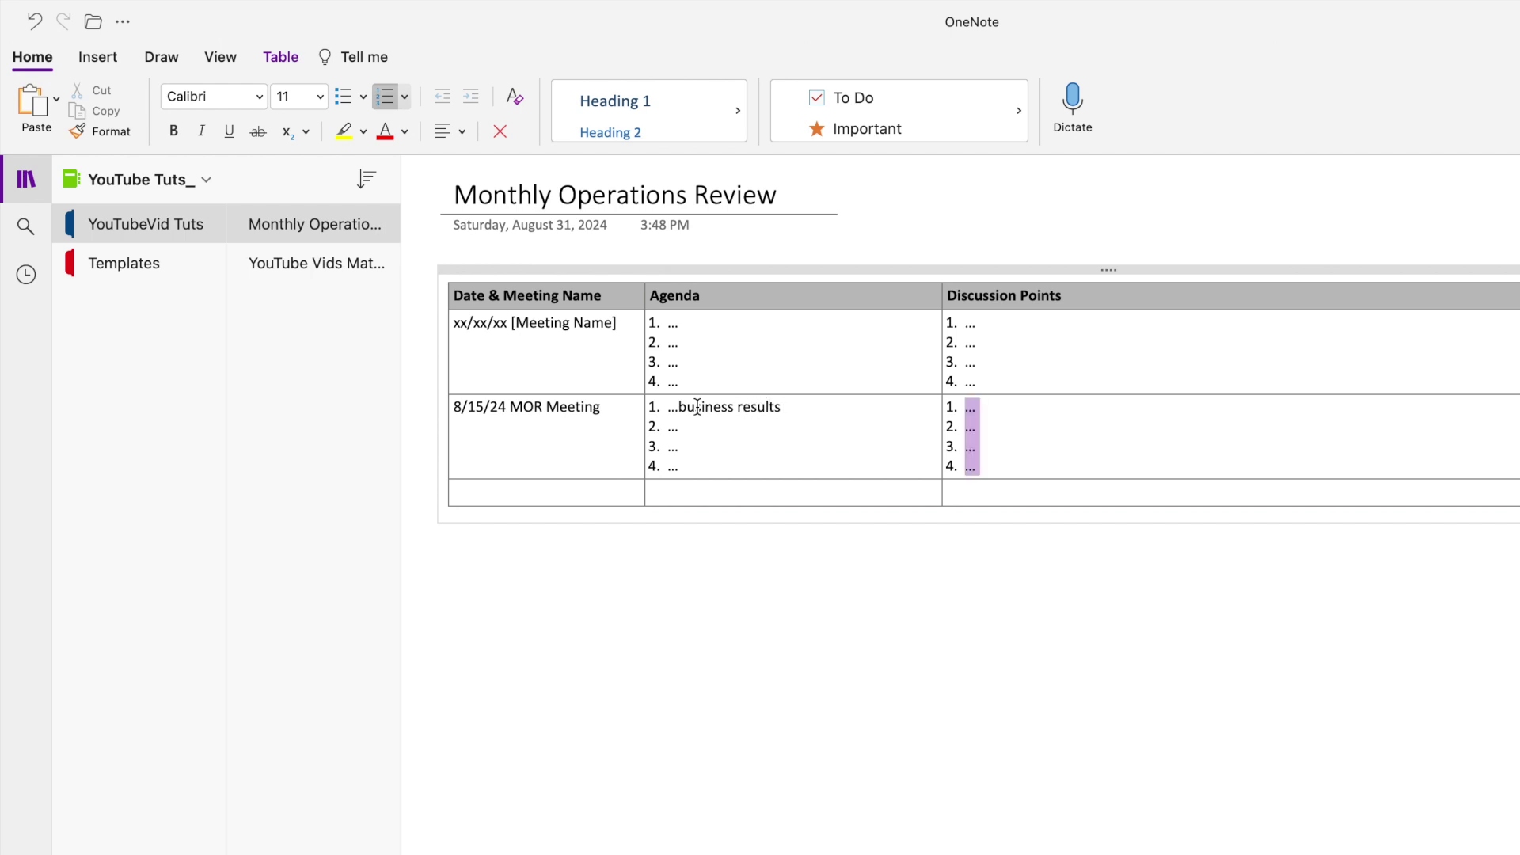
Add "1000% ahead of plan" to the first discussion point of the 8/15/24 meeting row.
left_click(1001, 406)
type("1000% ahe")
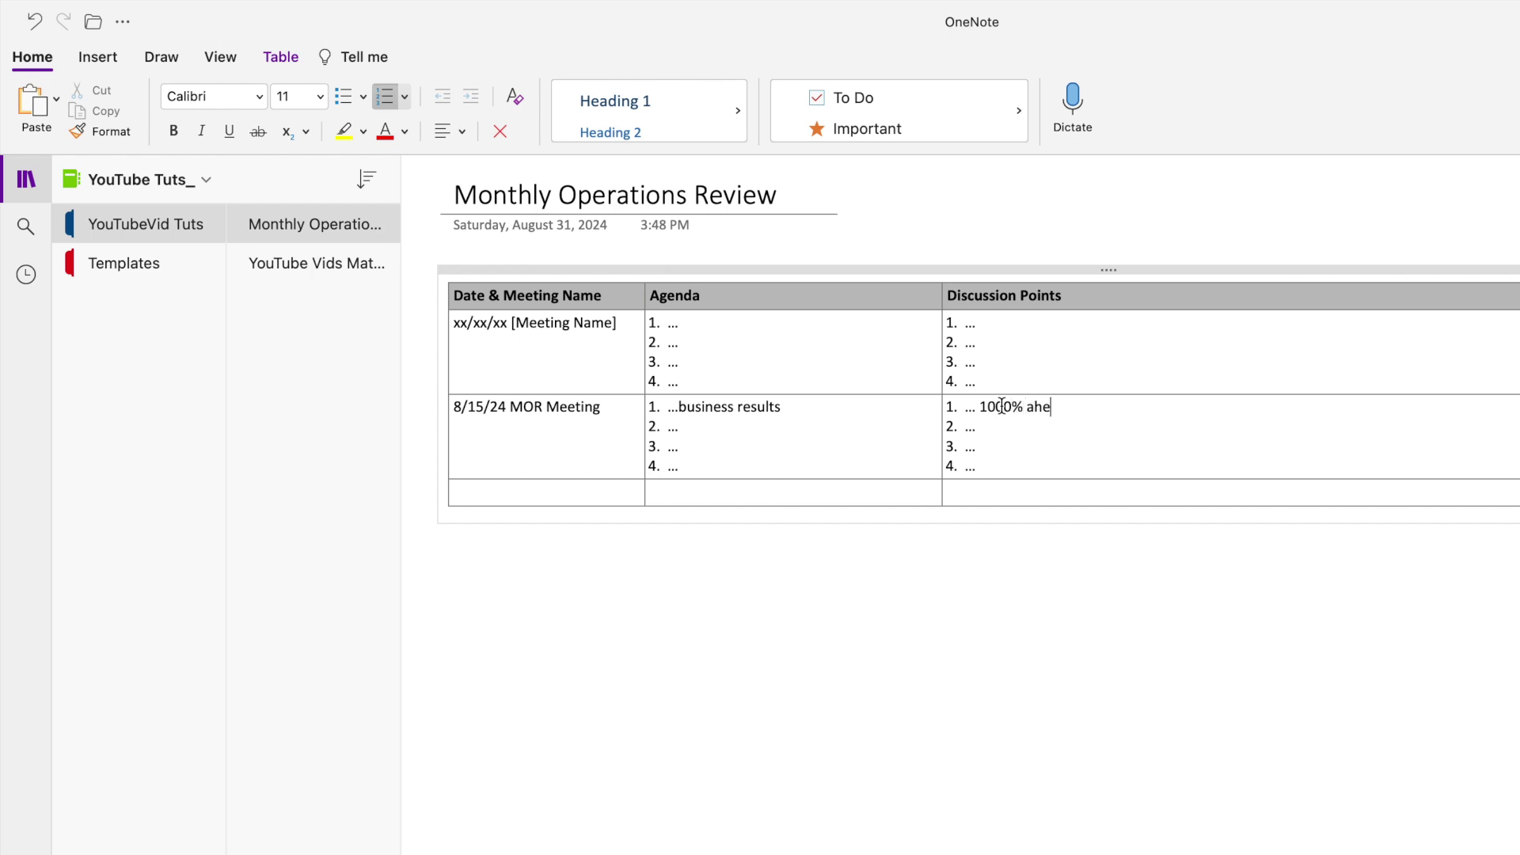
type("ad of plan")
key("Return")
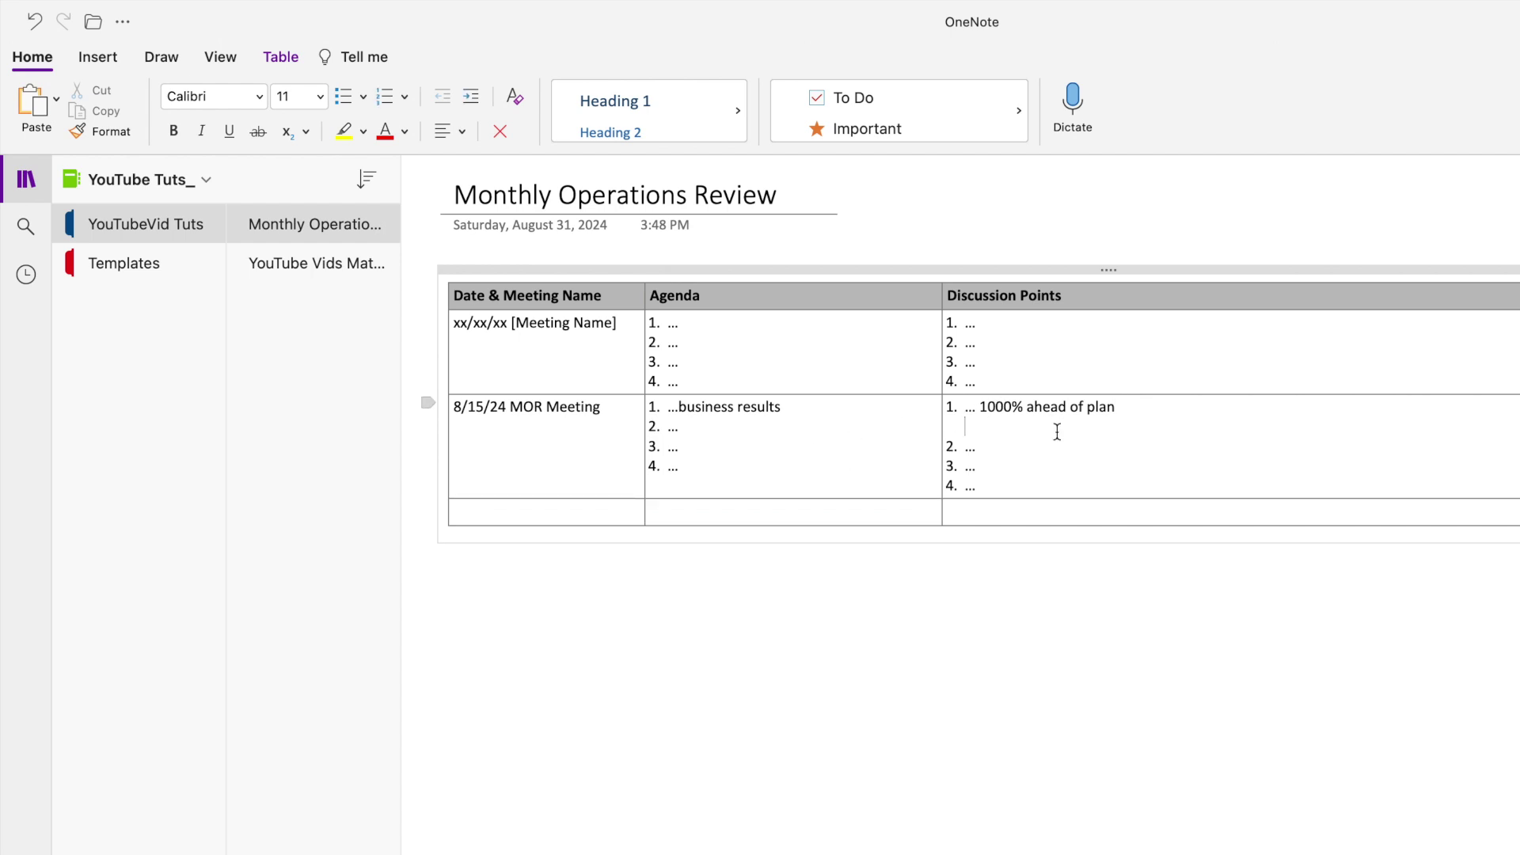
key("BackSpace")
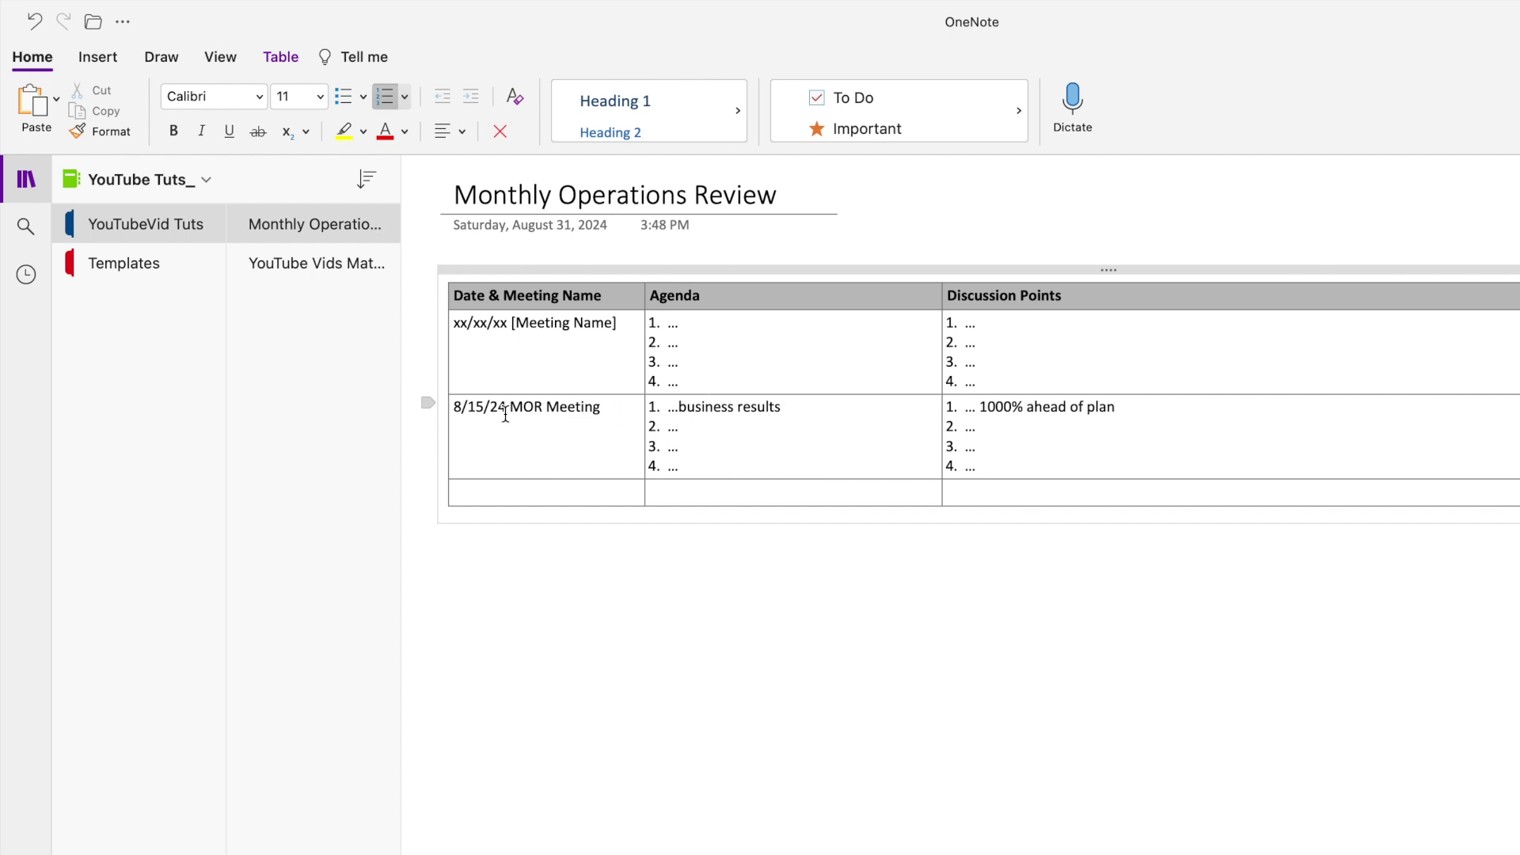
left_click_drag(600, 407, 448, 407)
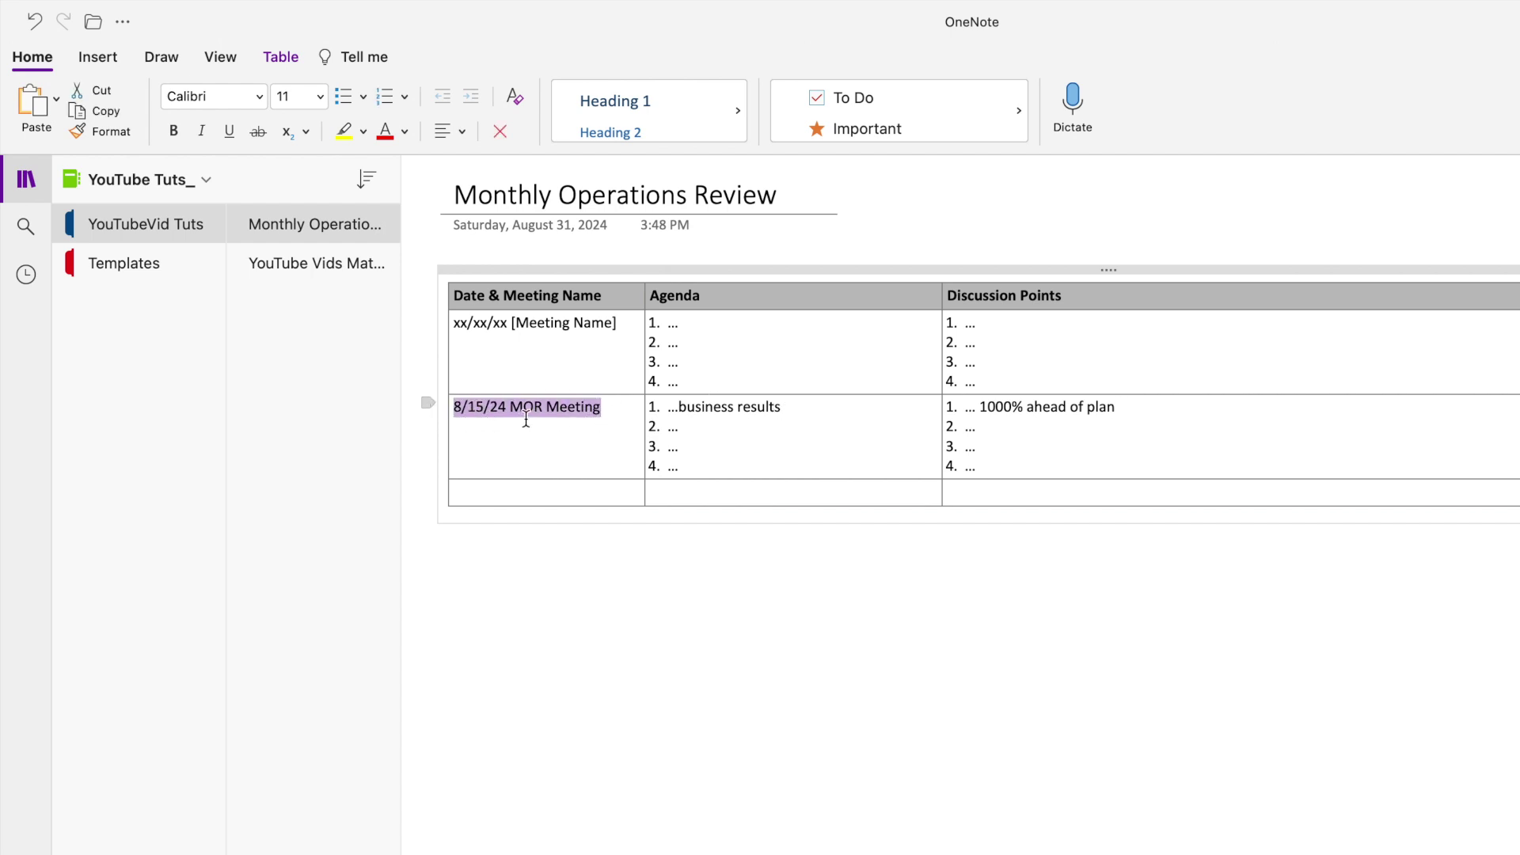
left_click(546, 407)
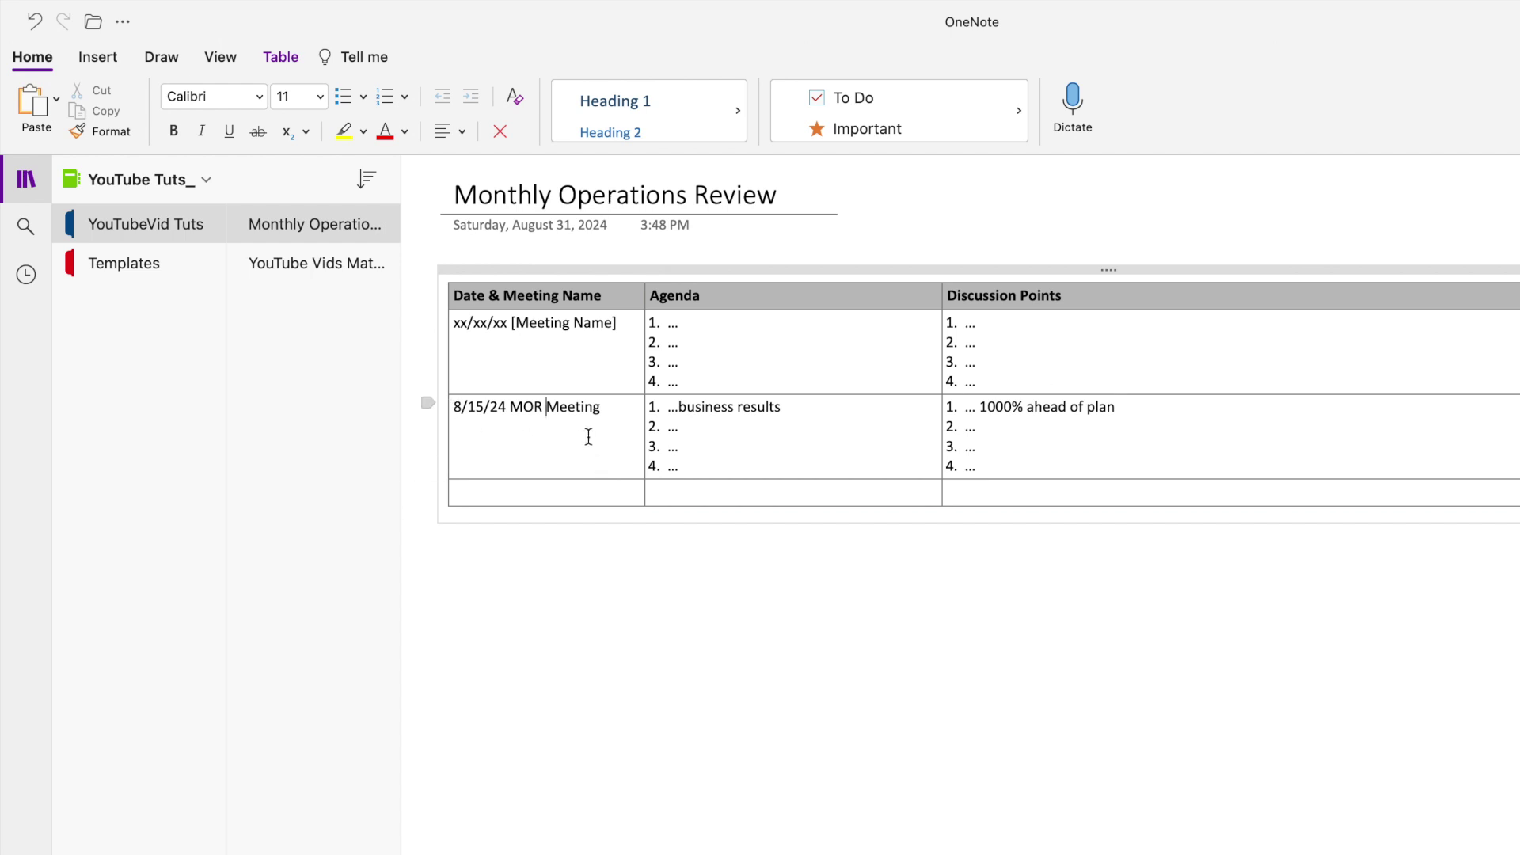
Copy the placeholder meeting row with all its cells.
left_click_drag(953, 373, 496, 343)
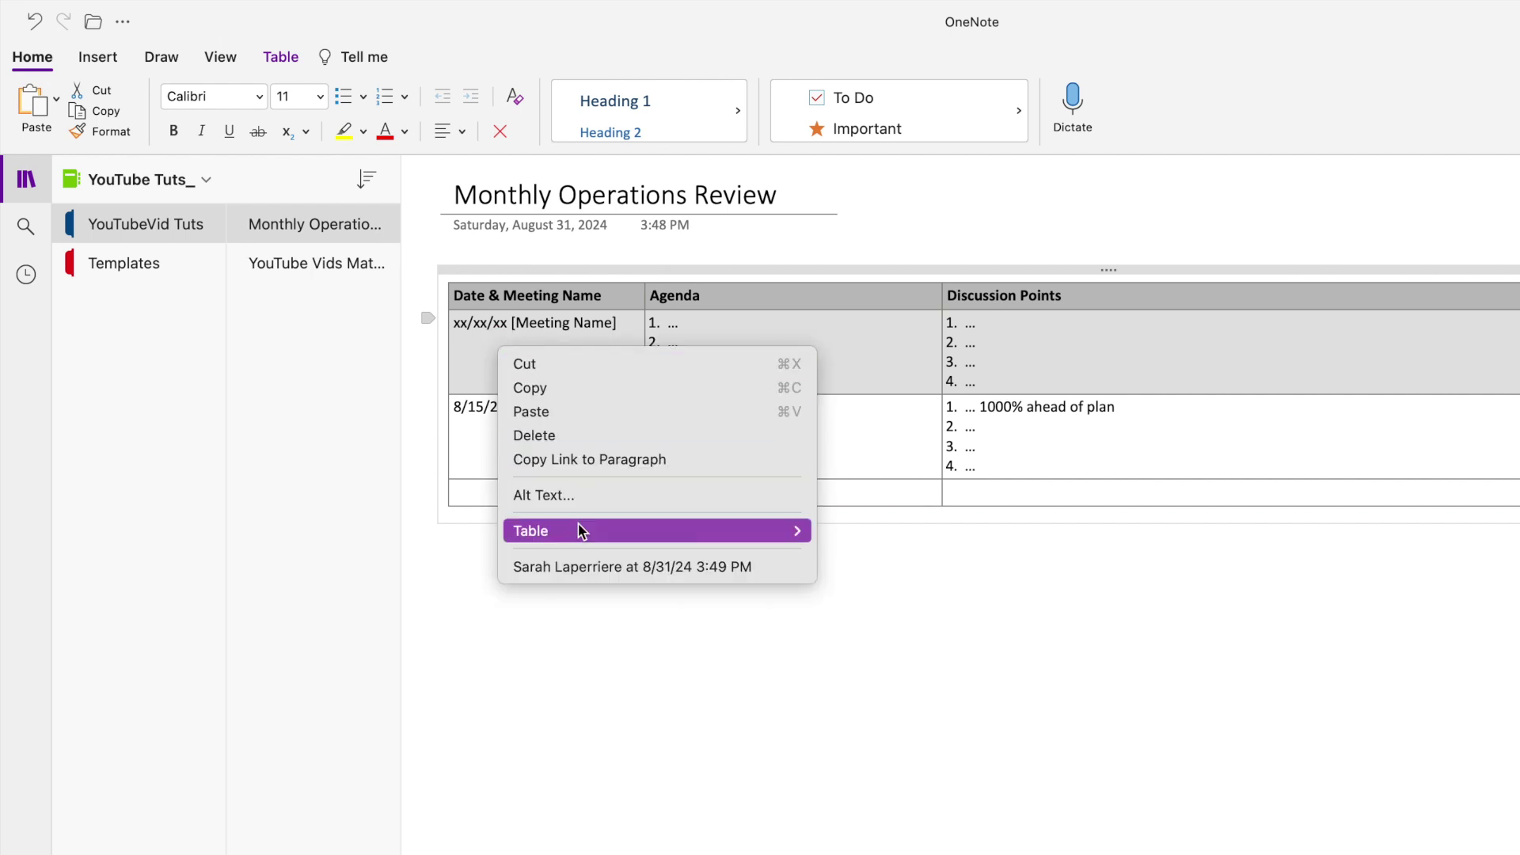
left_click(582, 415)
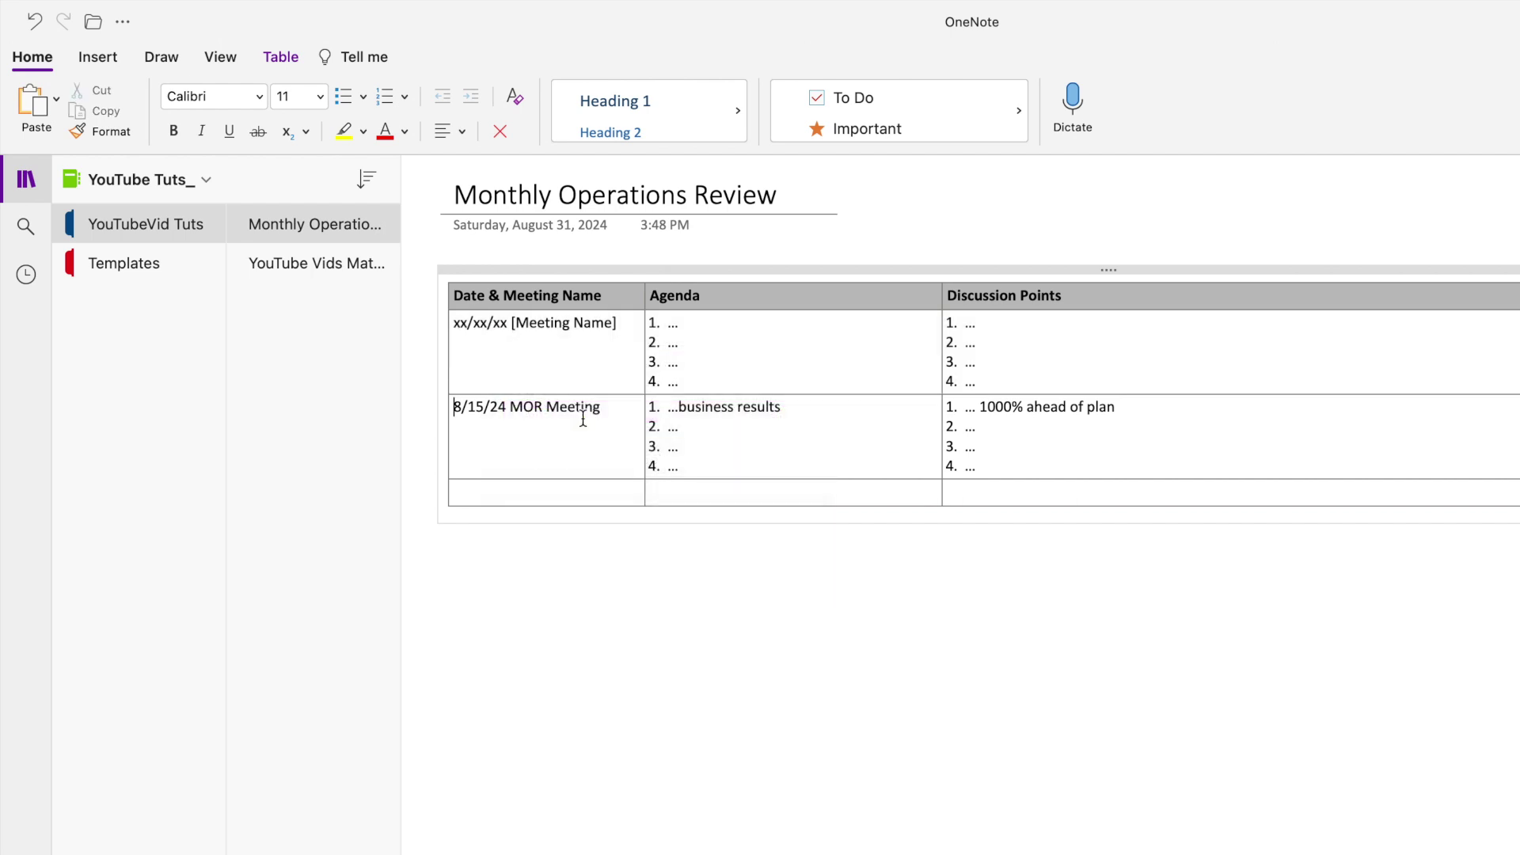
right_click(481, 351)
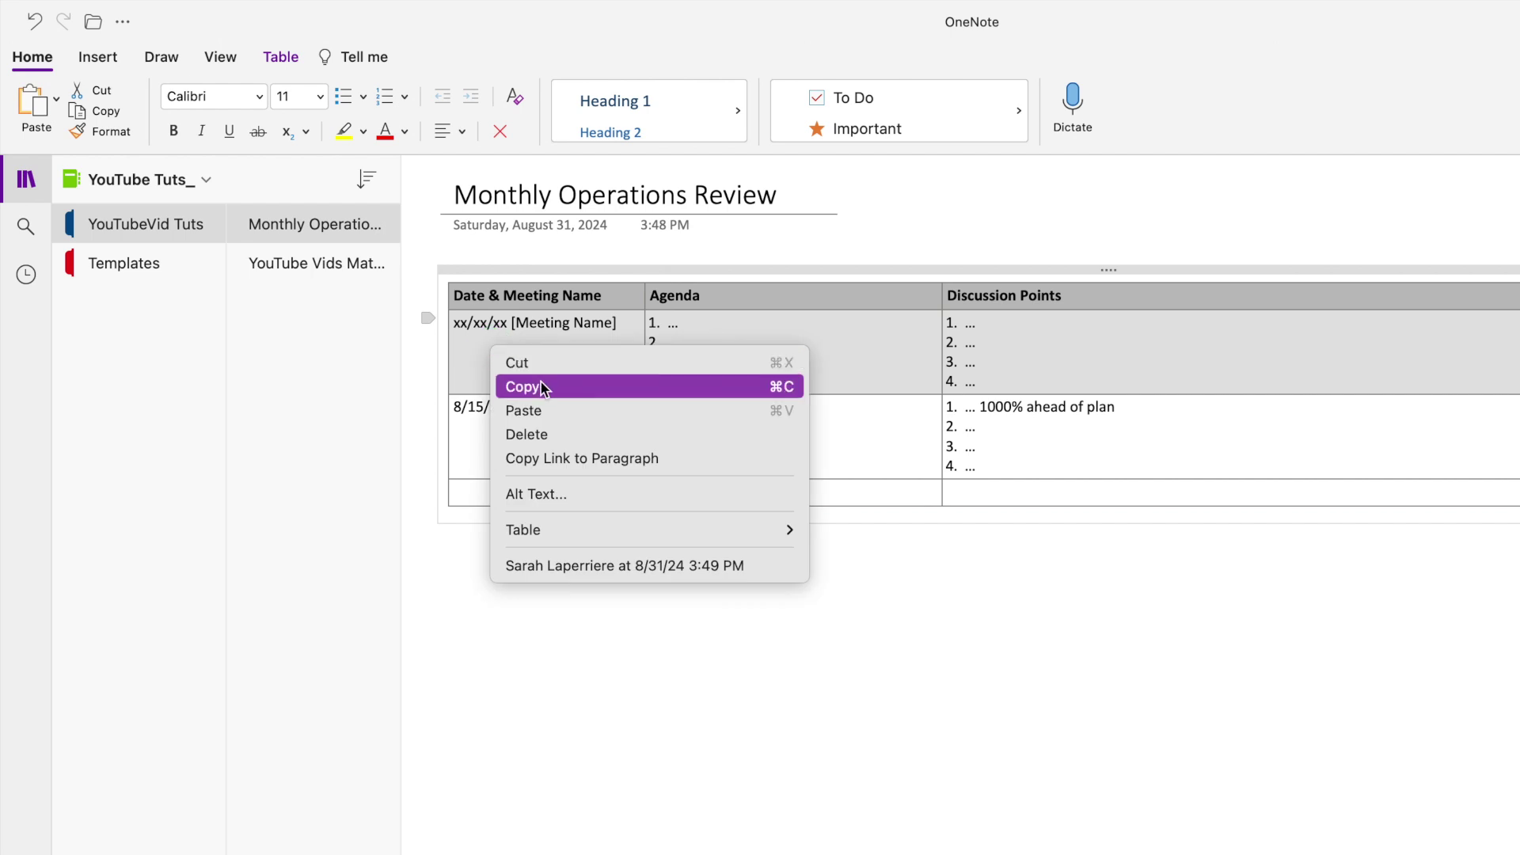
left_click(524, 387)
Insert a row above the 8/15/24 MOR Meeting row and paste the copied placeholder row there.
left_click(1029, 497)
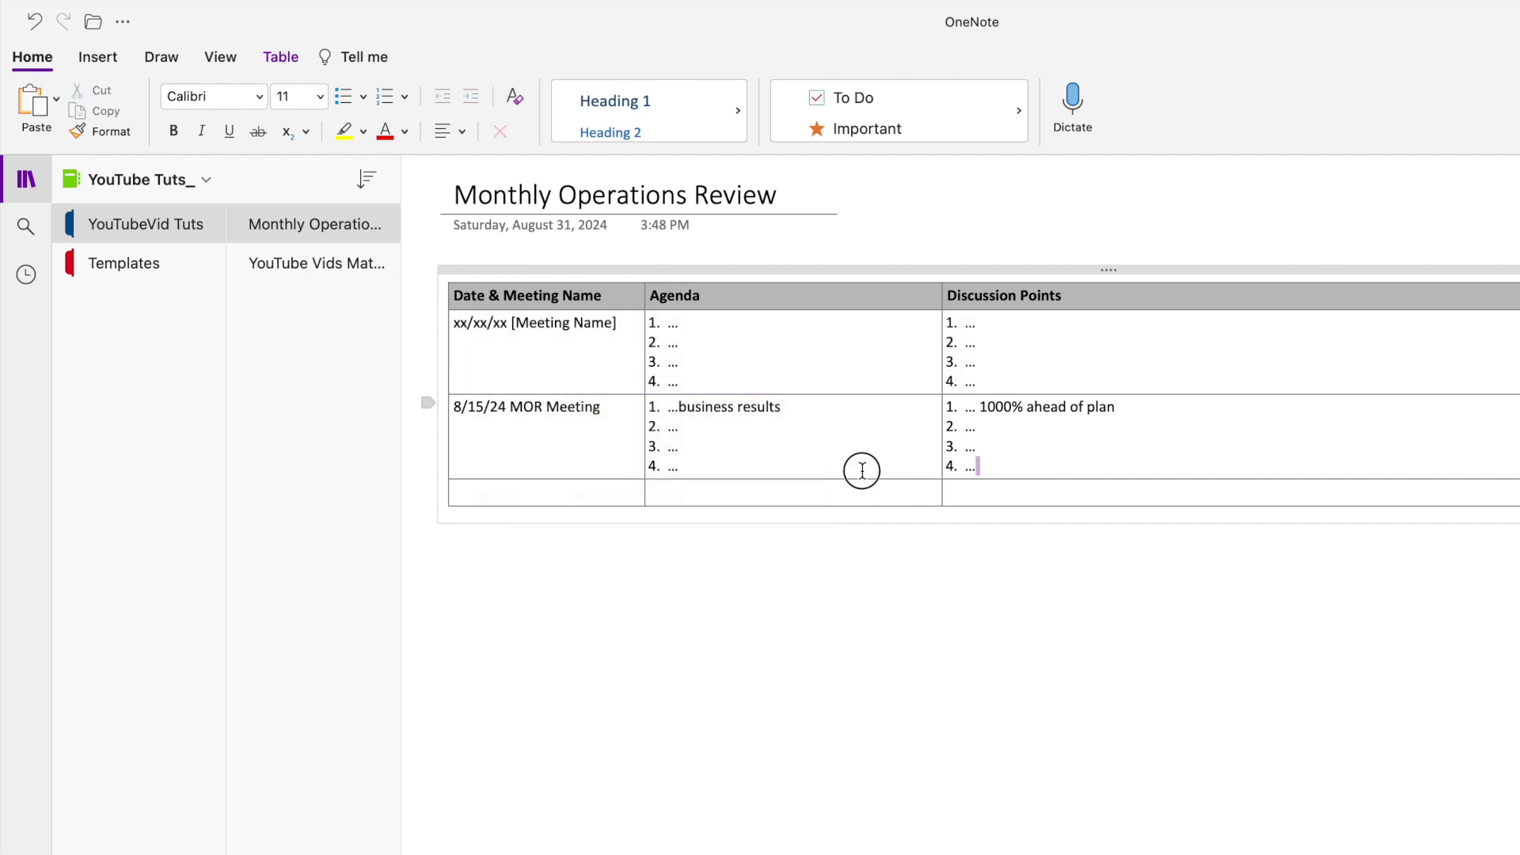
right_click(483, 441)
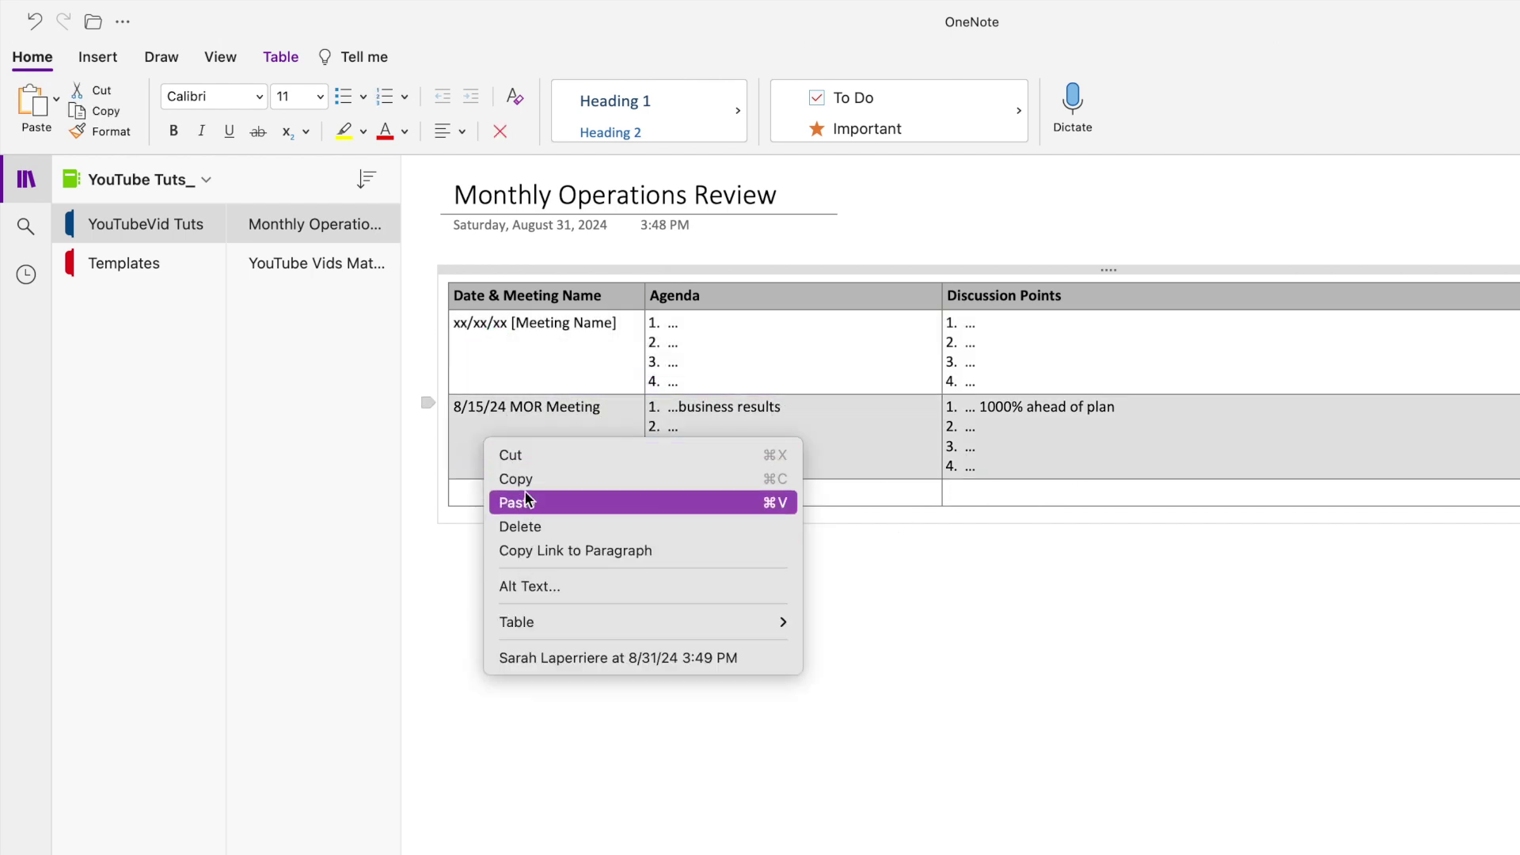
mouse_move(526, 625)
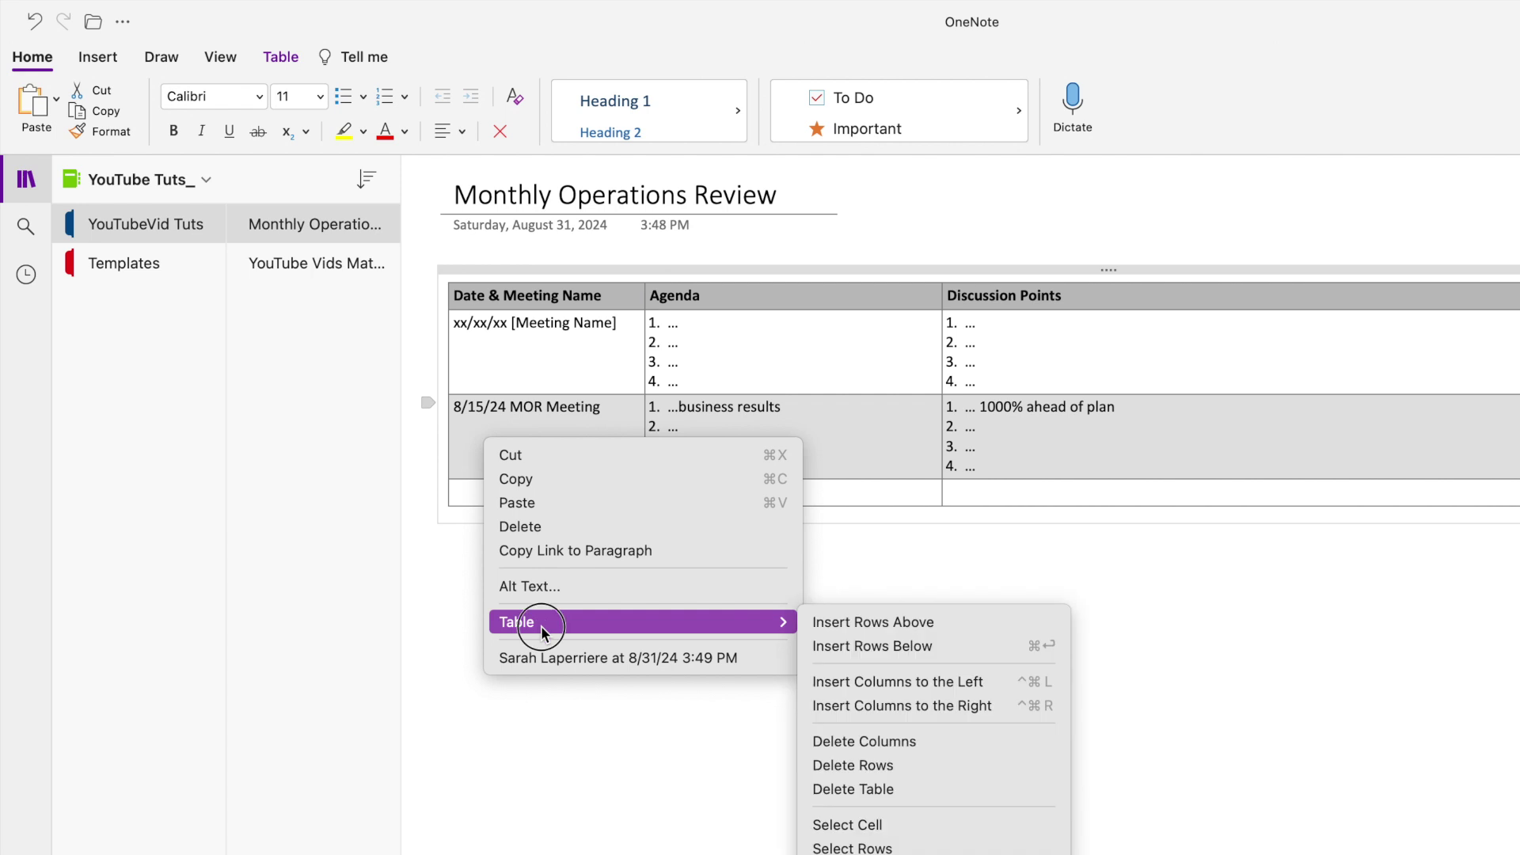
left_click(901, 622)
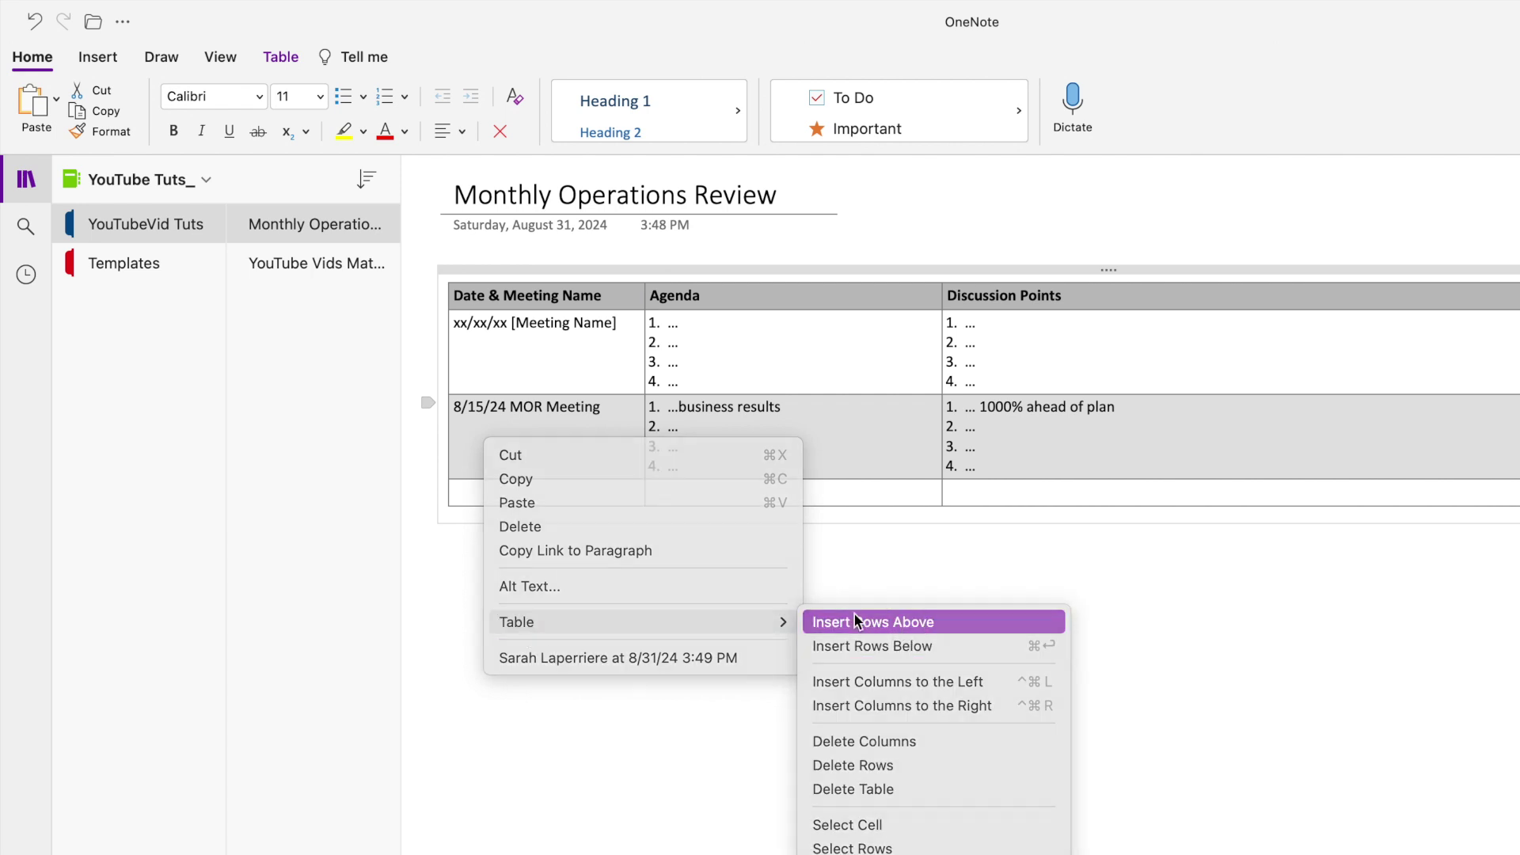
key("super+v")
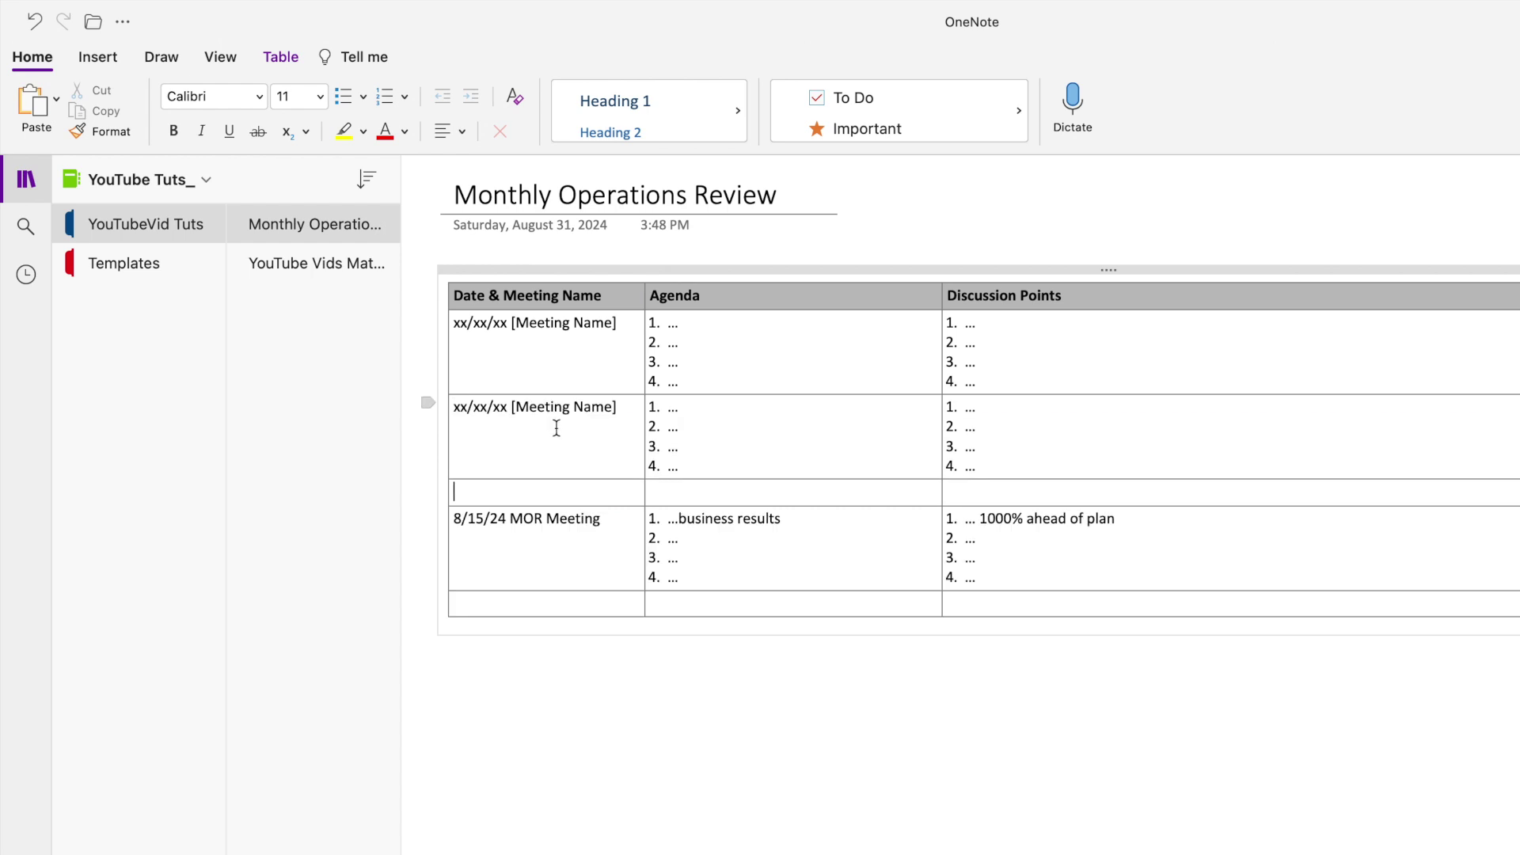
Delete the empty rows above and below the 8/15/24 MOR Meeting row.
left_click_drag(1114, 510, 745, 491)
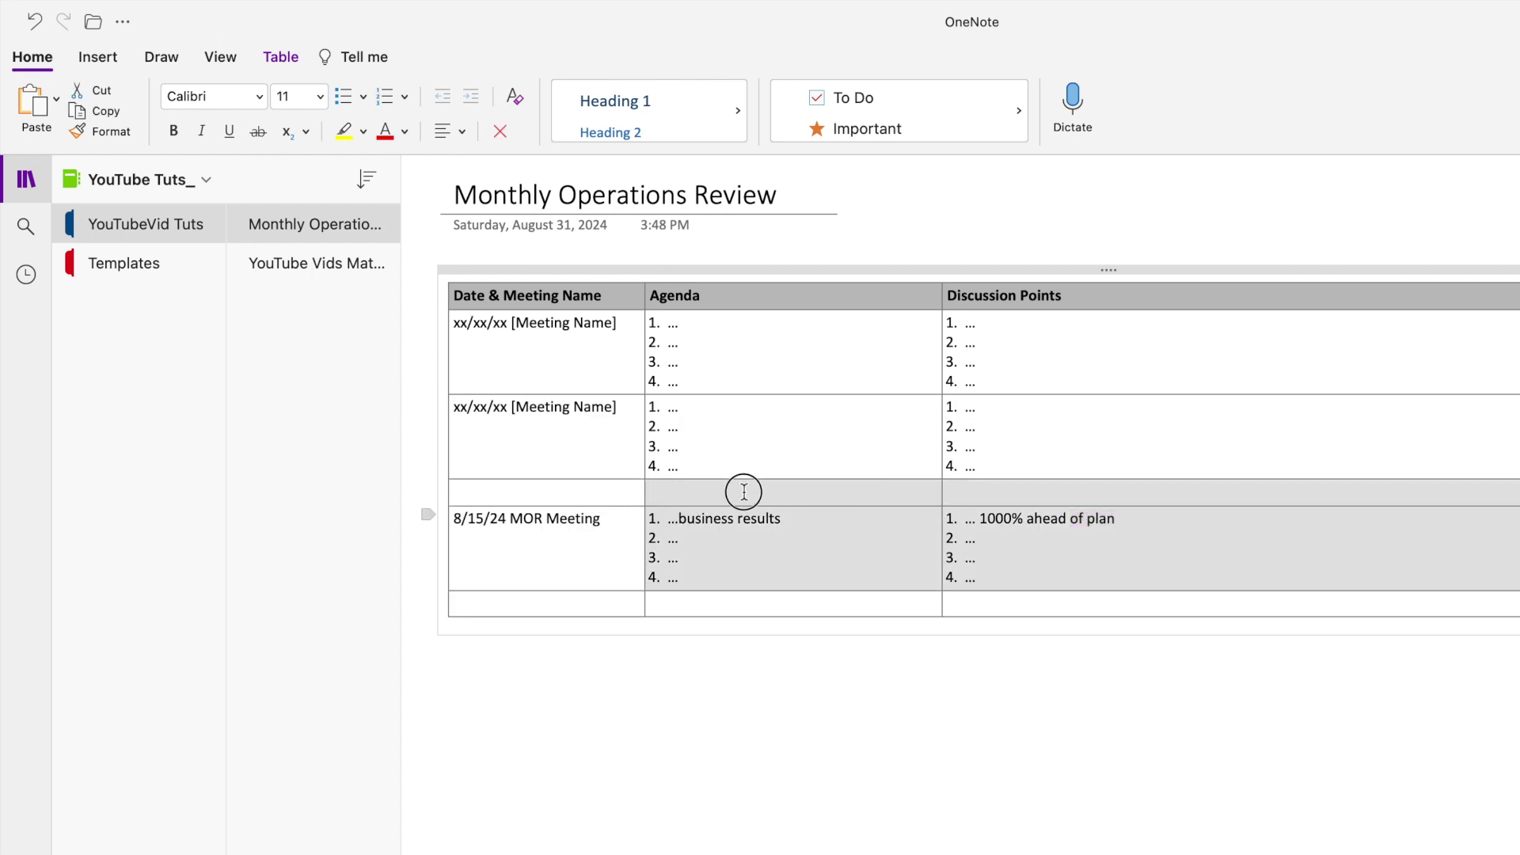
left_click(1146, 502)
left_click_drag(1160, 499, 614, 484)
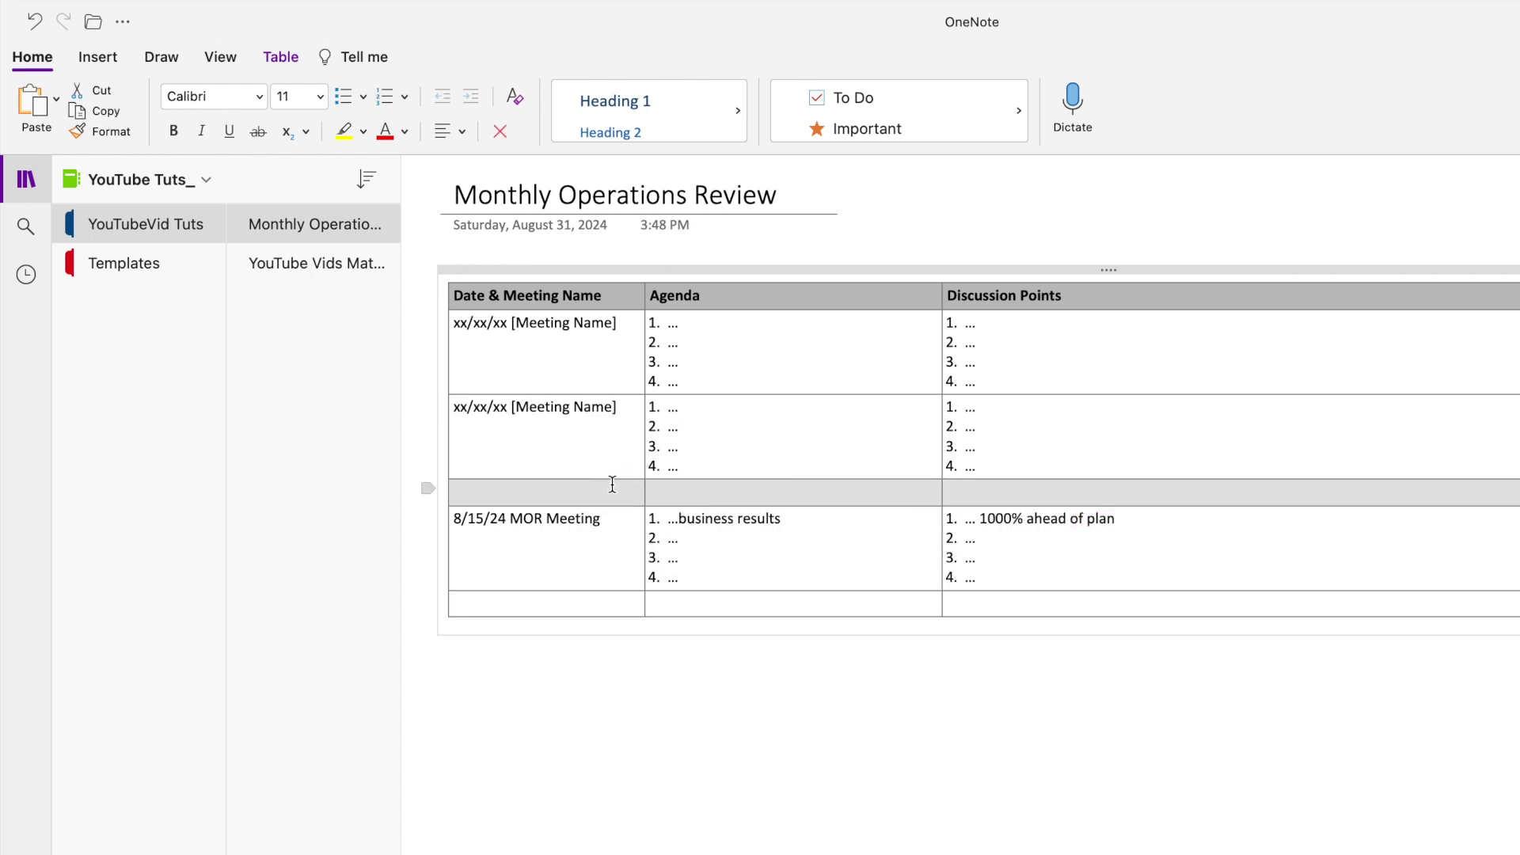
key("Delete")
left_click_drag(1037, 578, 625, 580)
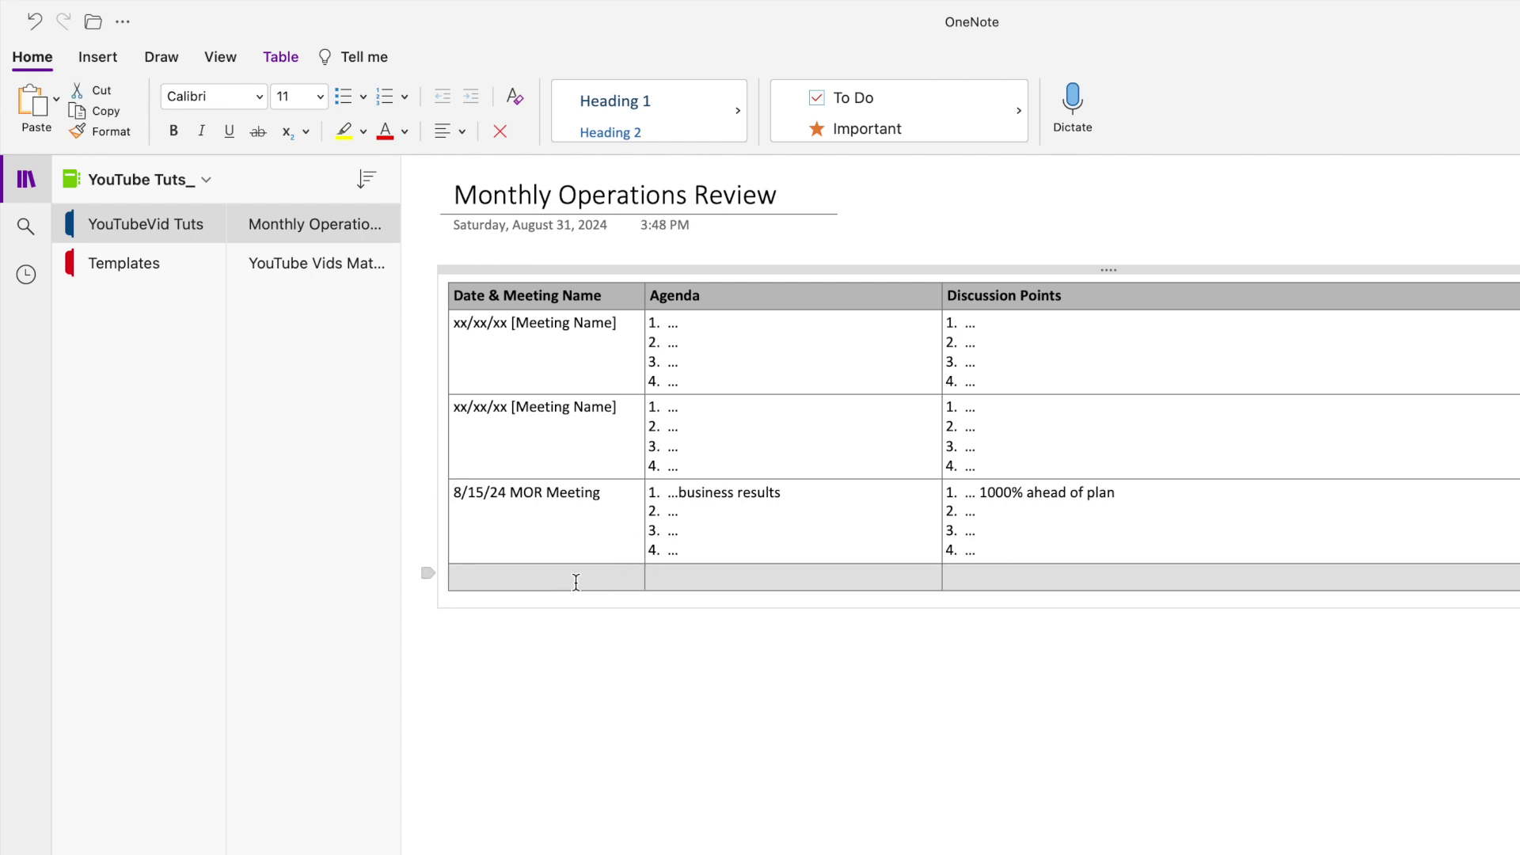
key("Delete")
left_click(479, 405)
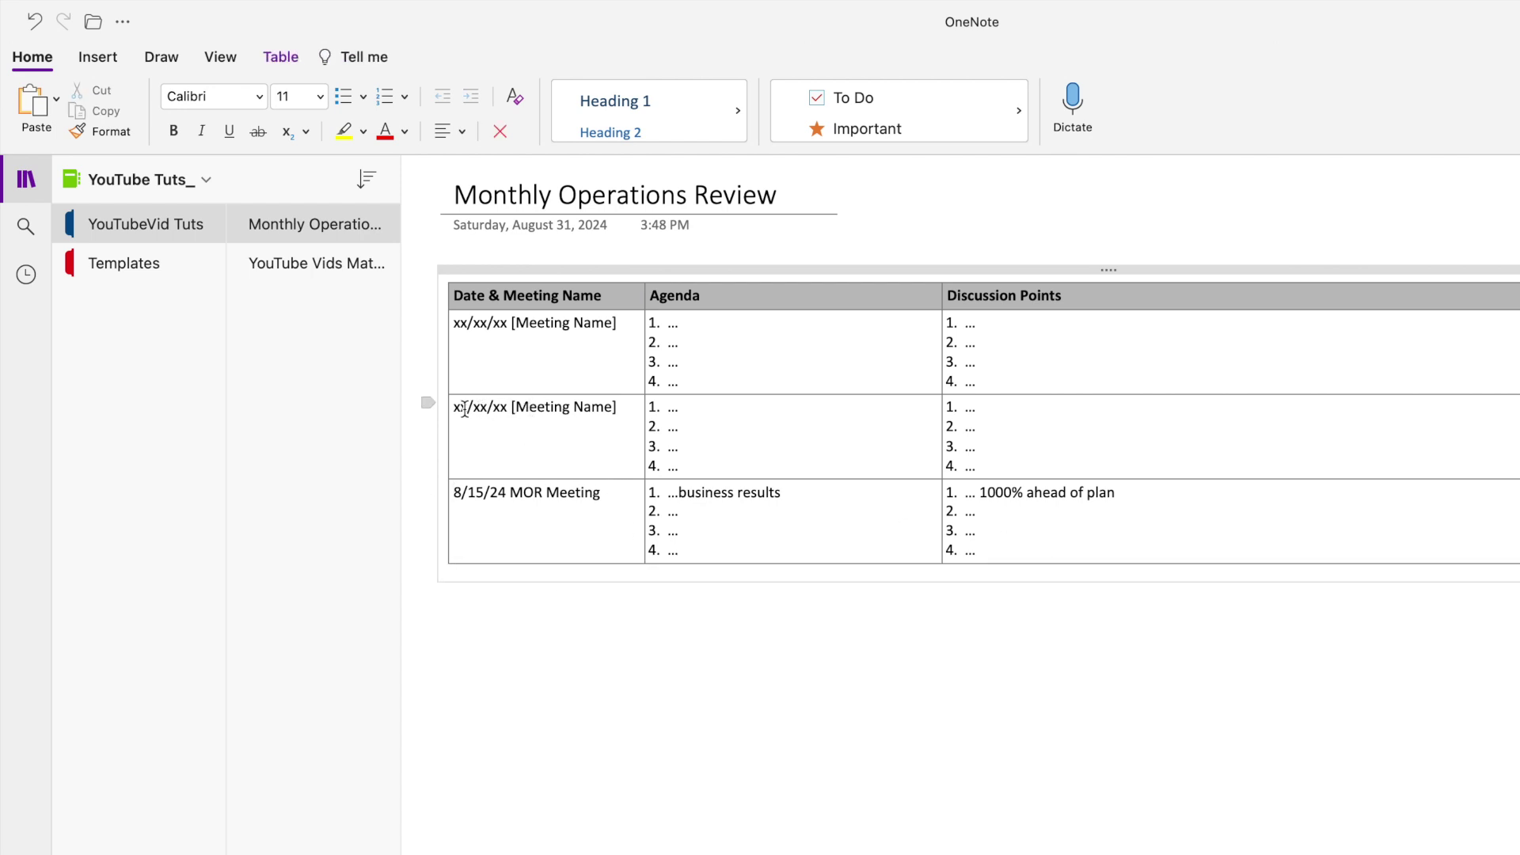
key("BackSpace")
key("BackSpace")
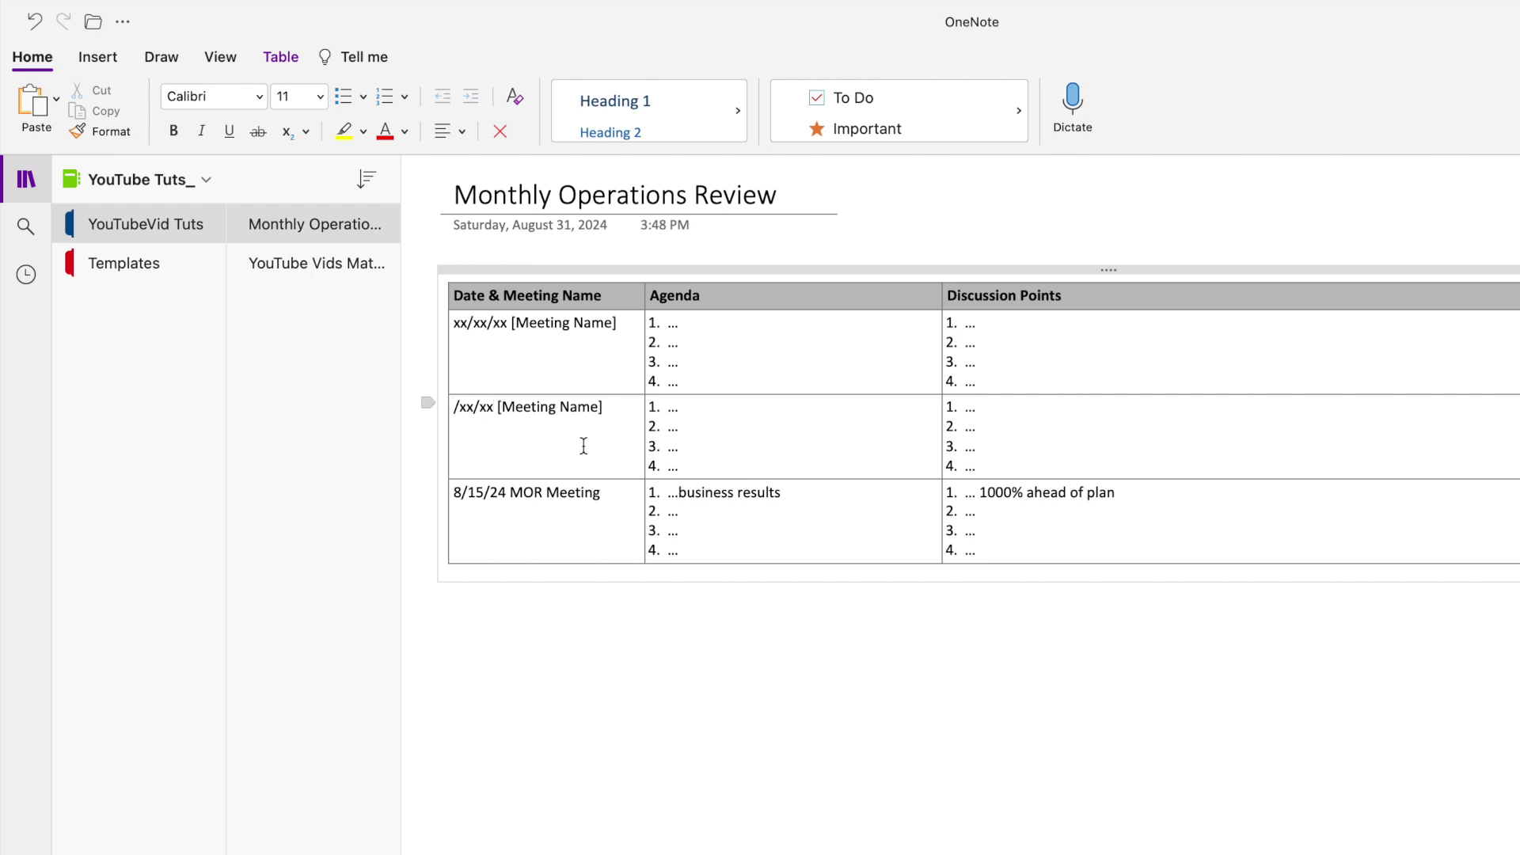
Copy the text "8/15/24 MOR Meeting" over the name cell of the row above and change its date to 9/15/24.
left_click(431, 497)
key("ctrl+c")
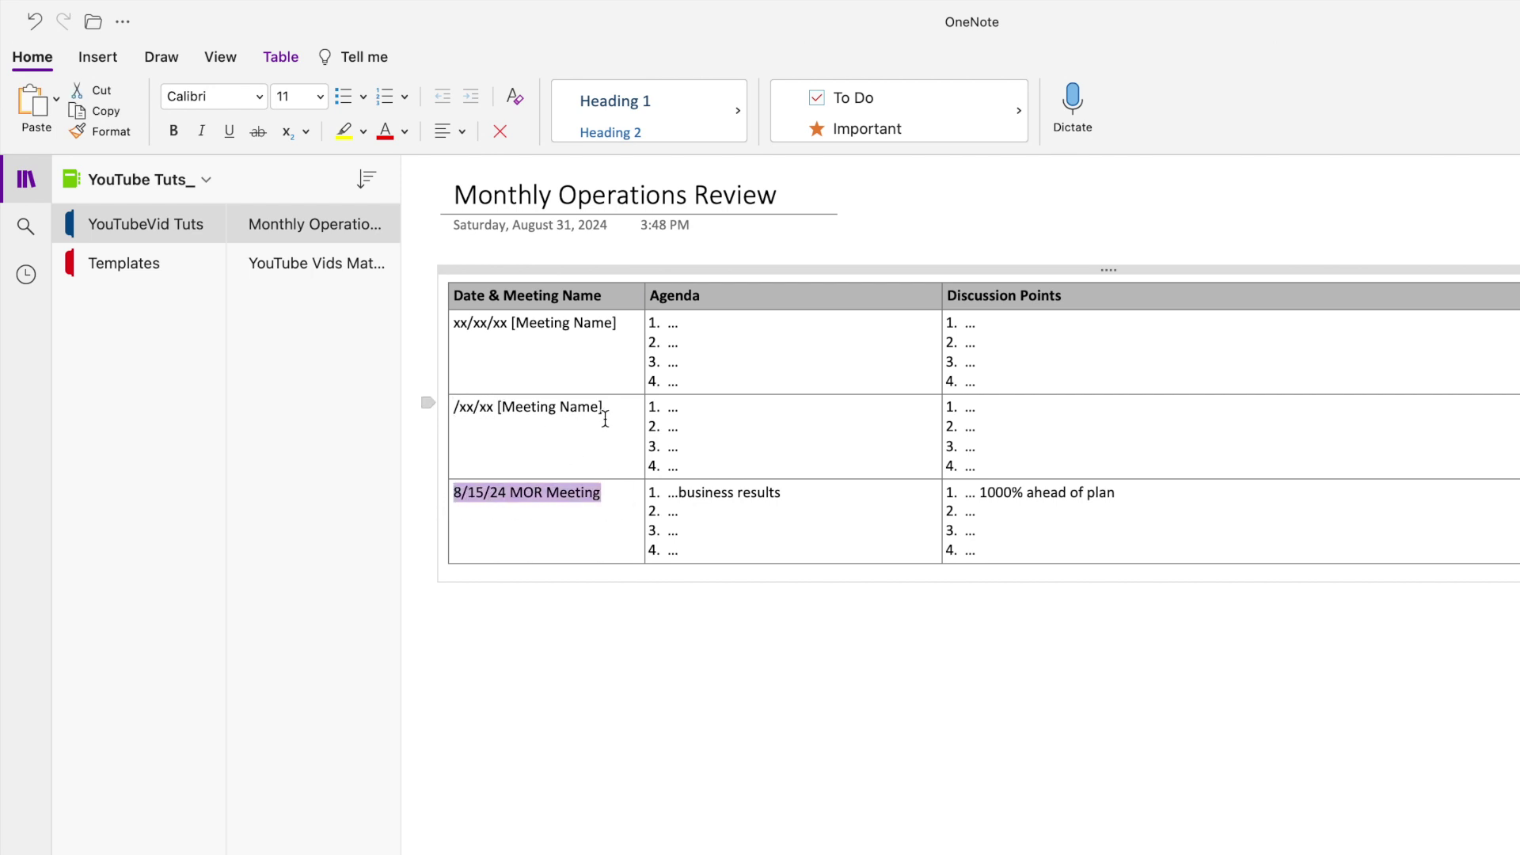
left_click_drag(600, 412, 445, 404)
key("ctrl+v")
left_click(459, 402)
key("Delete")
type("9")
In the 9/15/24 row, add "business" to the first agenda item and "500 % ahead of plan" to the first discussion point.
left_click(708, 407)
type("business")
key("Tab")
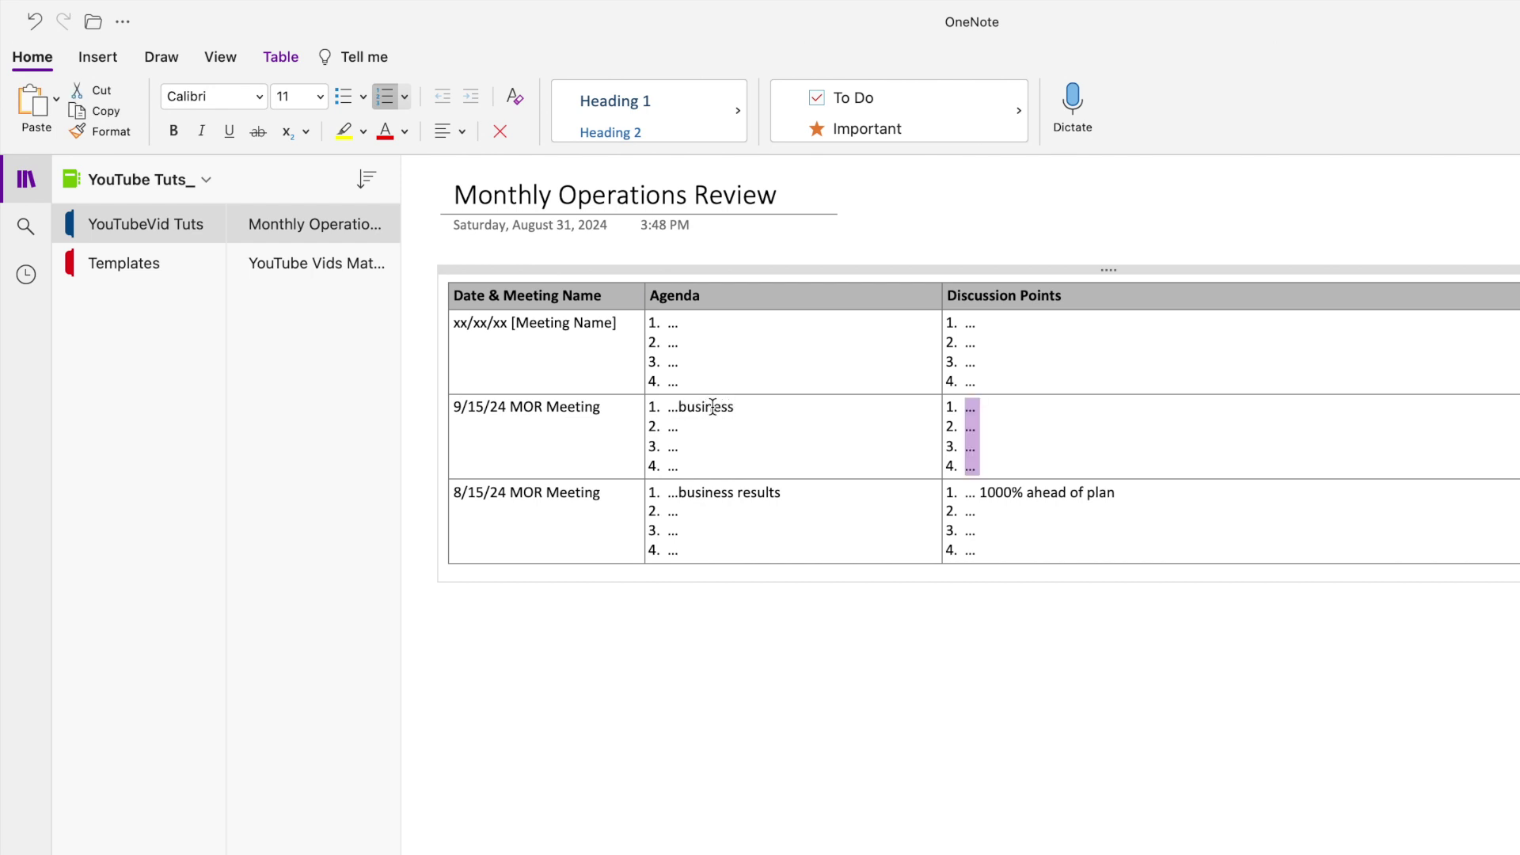
key("Right")
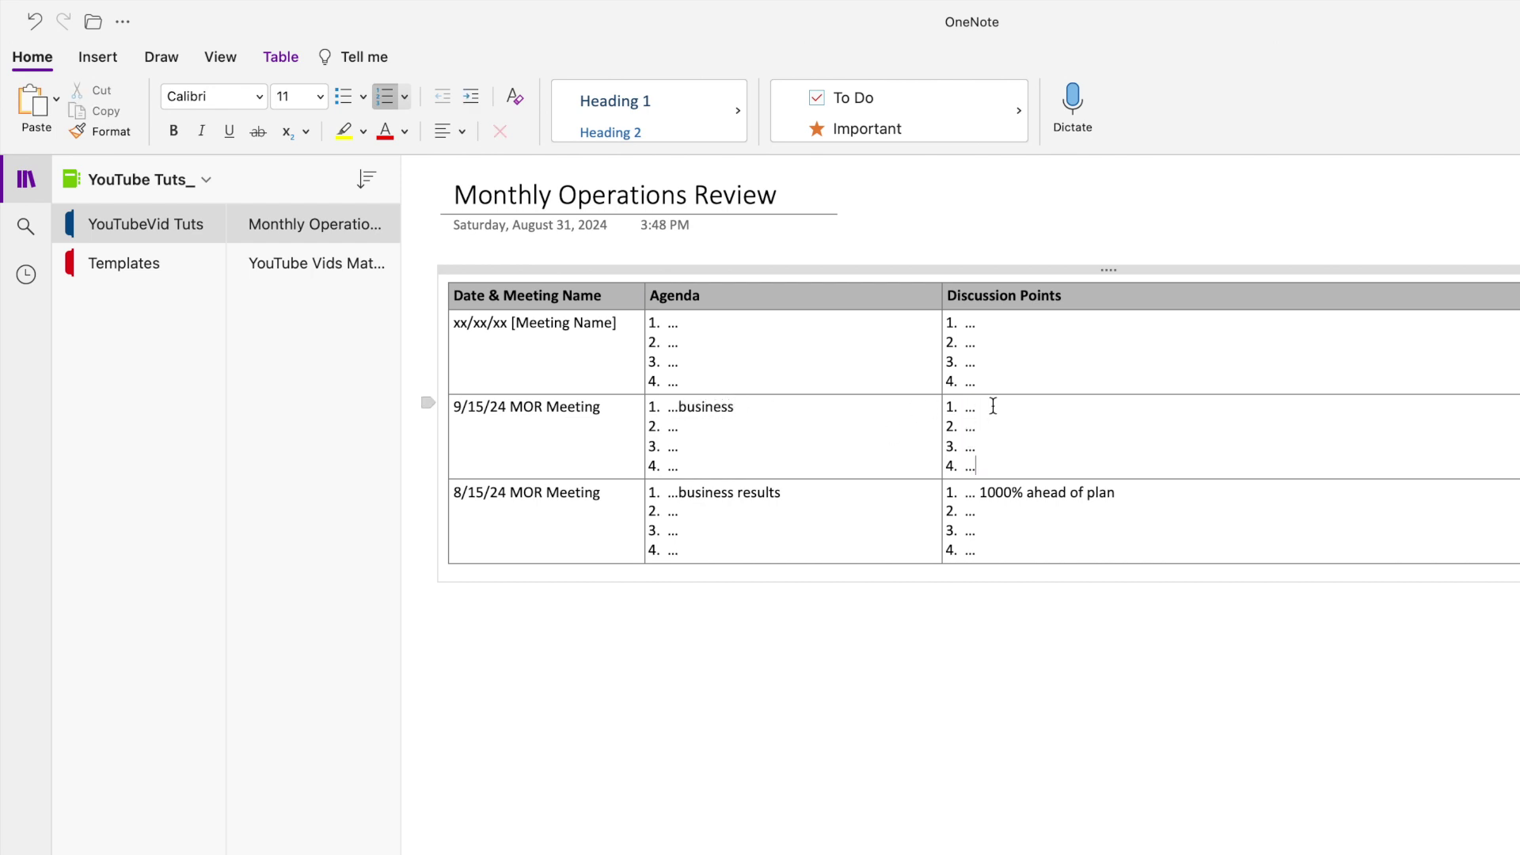
type("5")
type("00 % ahead of plan")
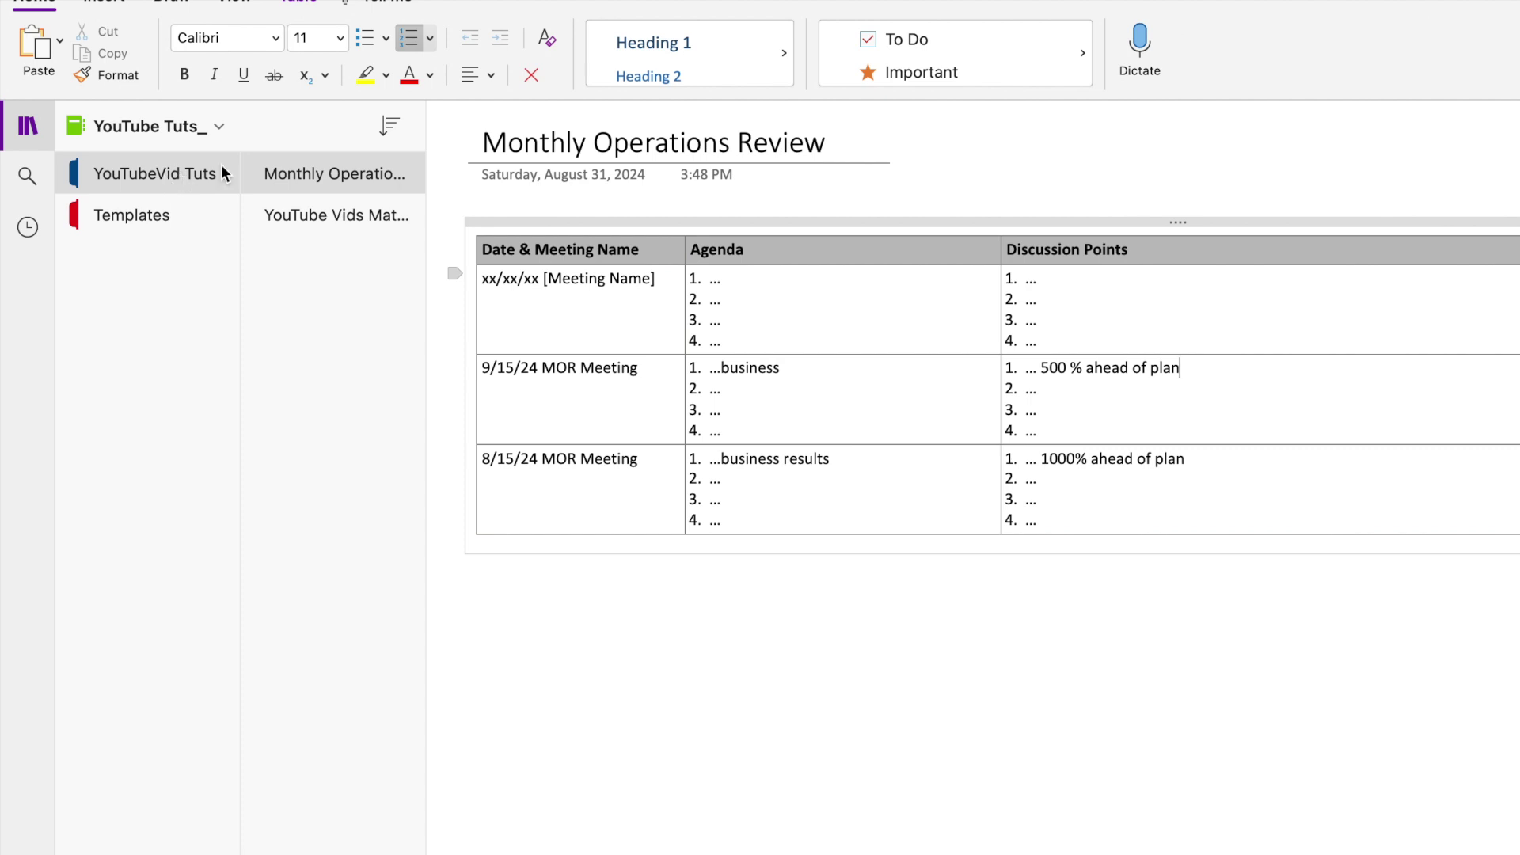
Add a new untitled page to the YouTubeVid Tuts section and select it in the page list.
key("ctrl+n")
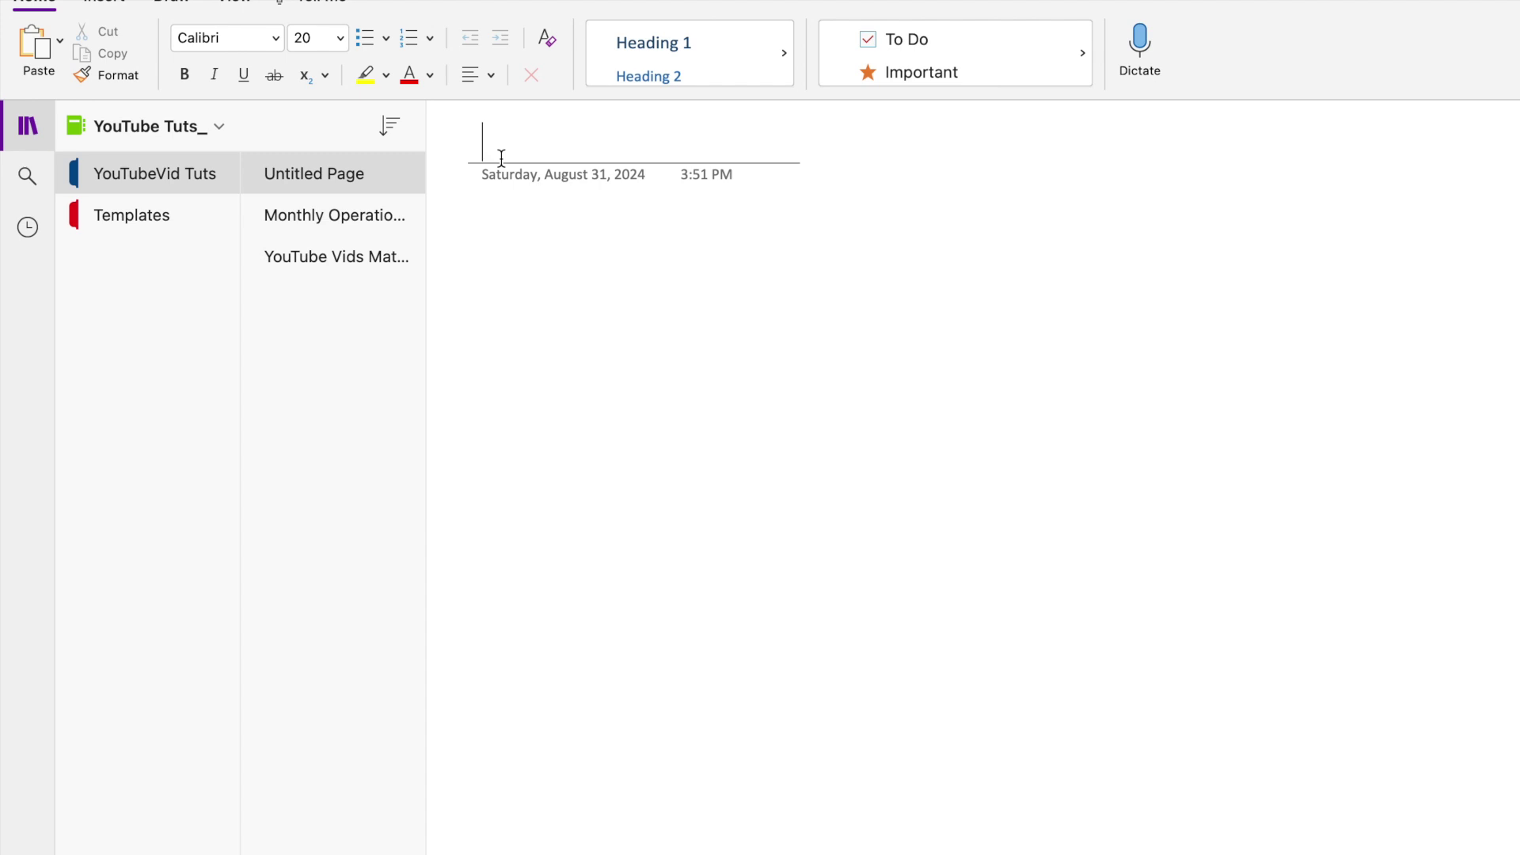
left_click(349, 176)
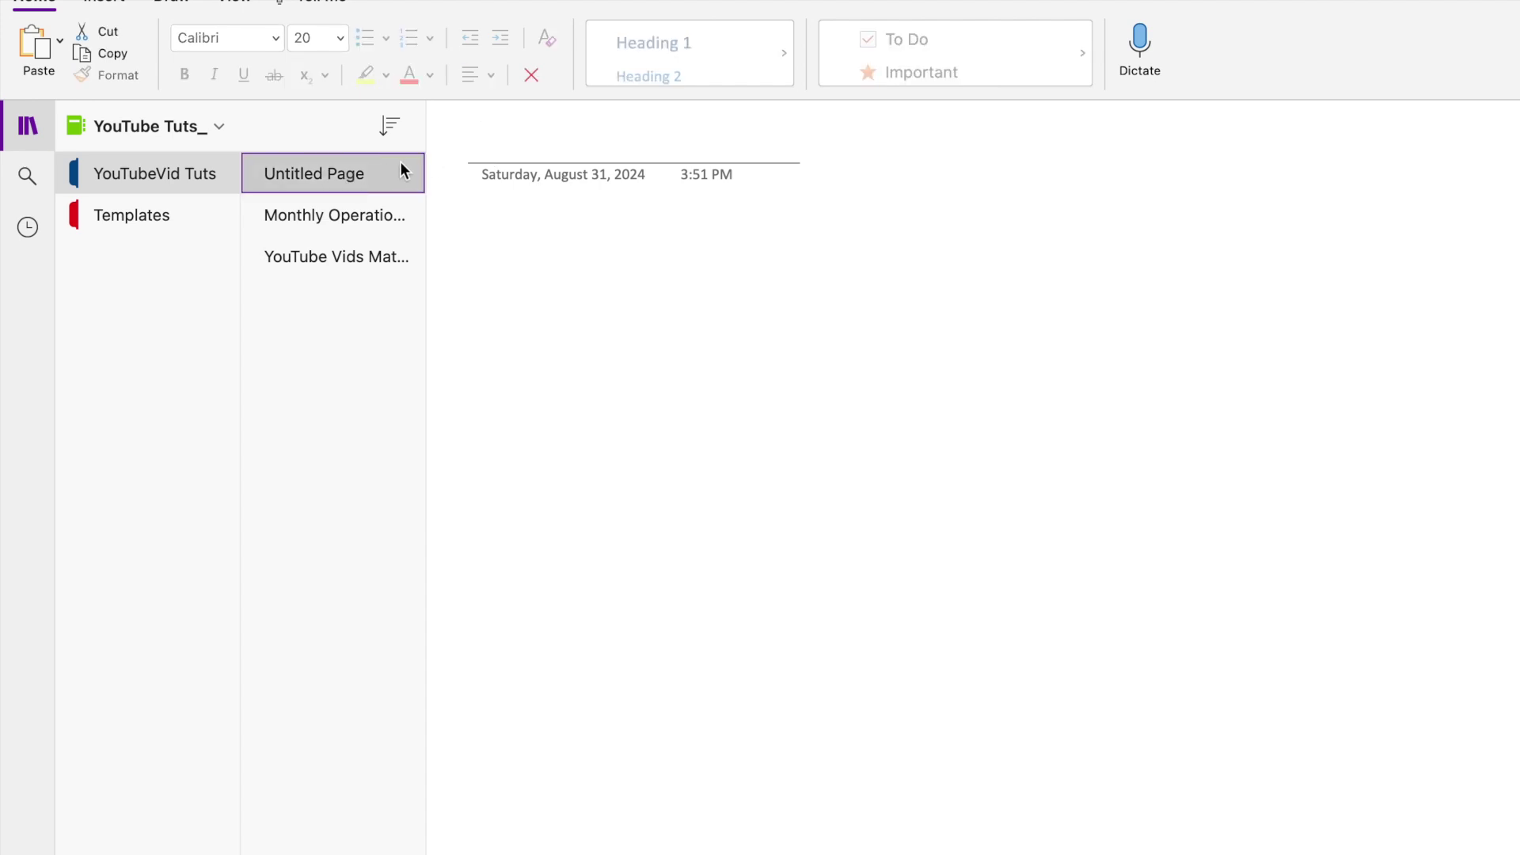
Rename the untitled page as "1 on 1's" and title its subpage "TM-1 1 on 1's".
right_click(345, 183)
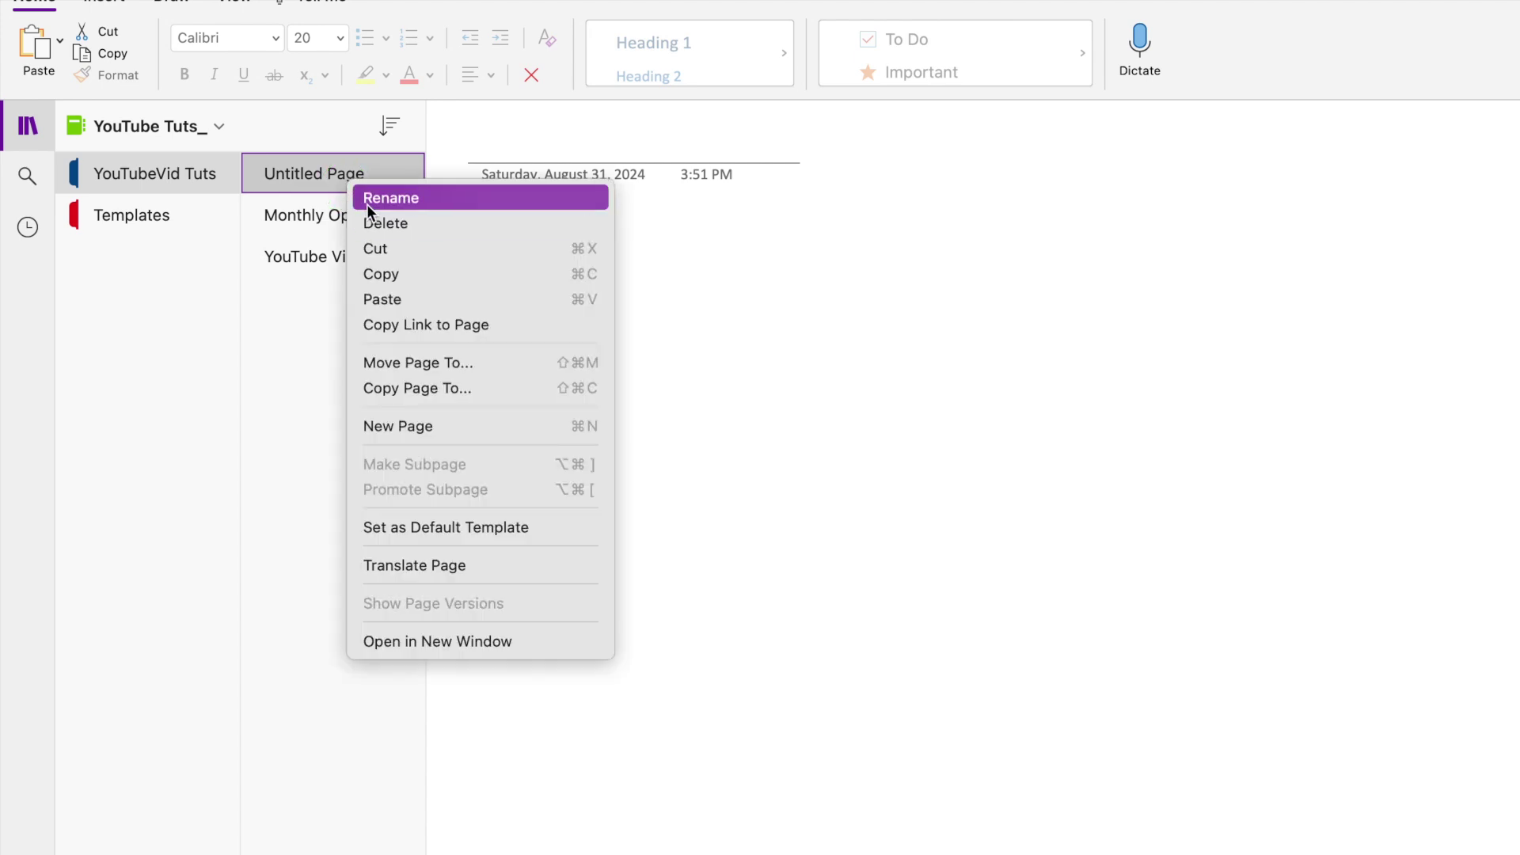
left_click(366, 202)
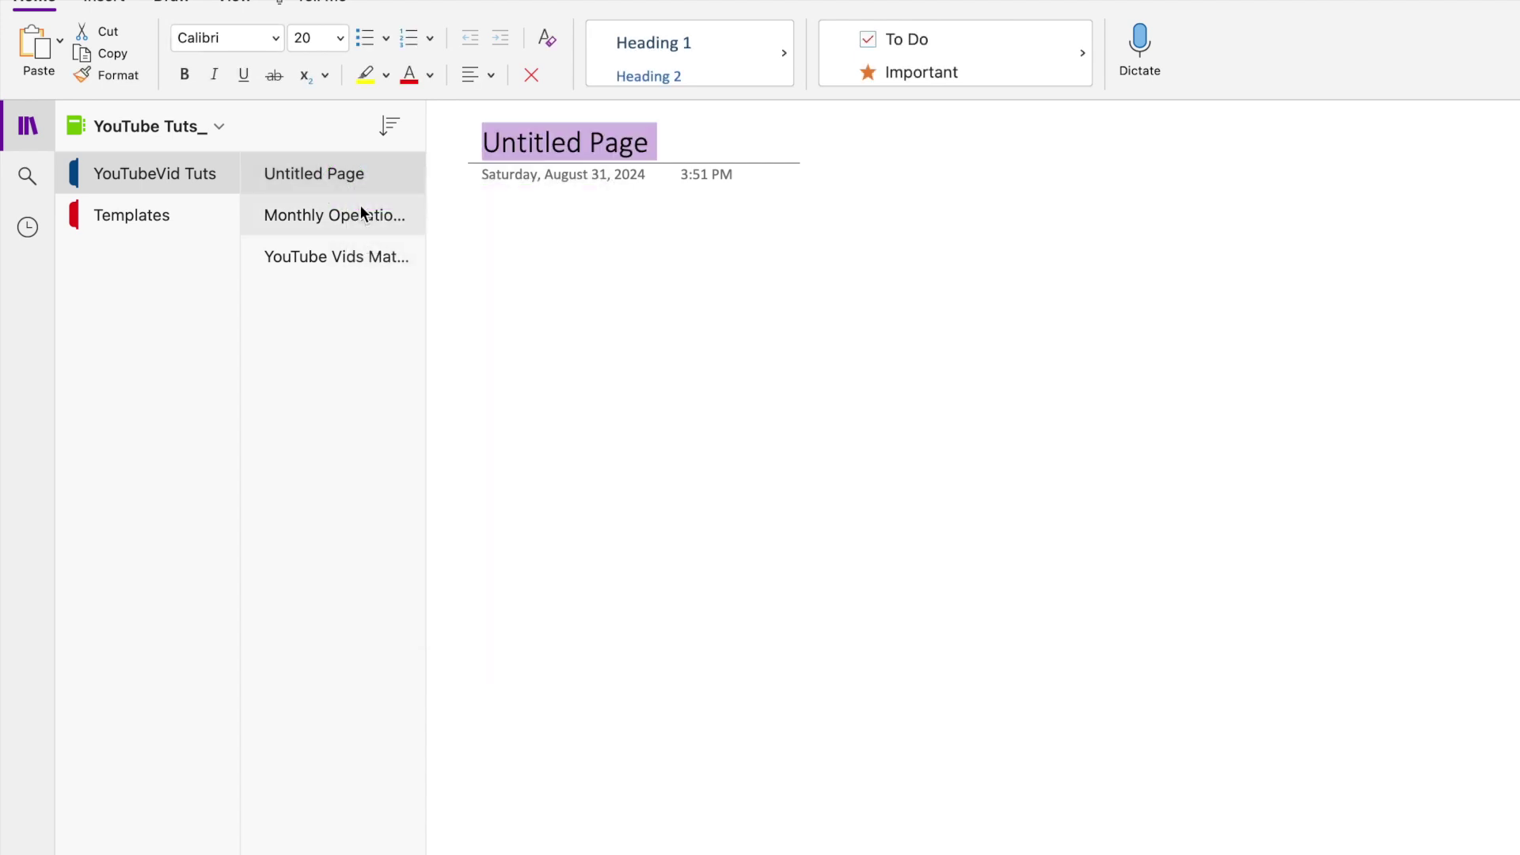
type("1")
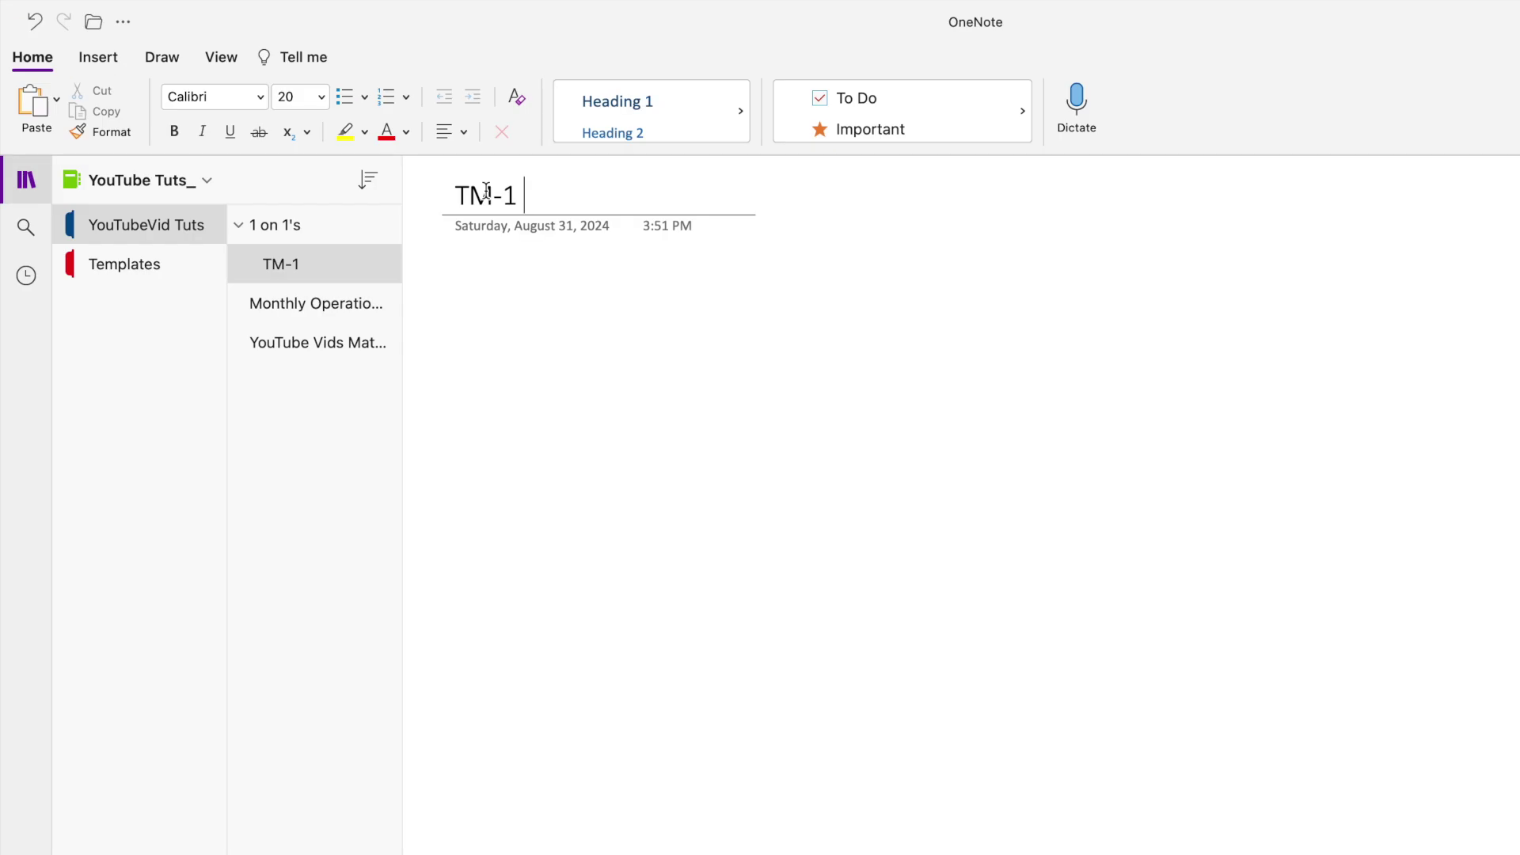
type("1 on 1's")
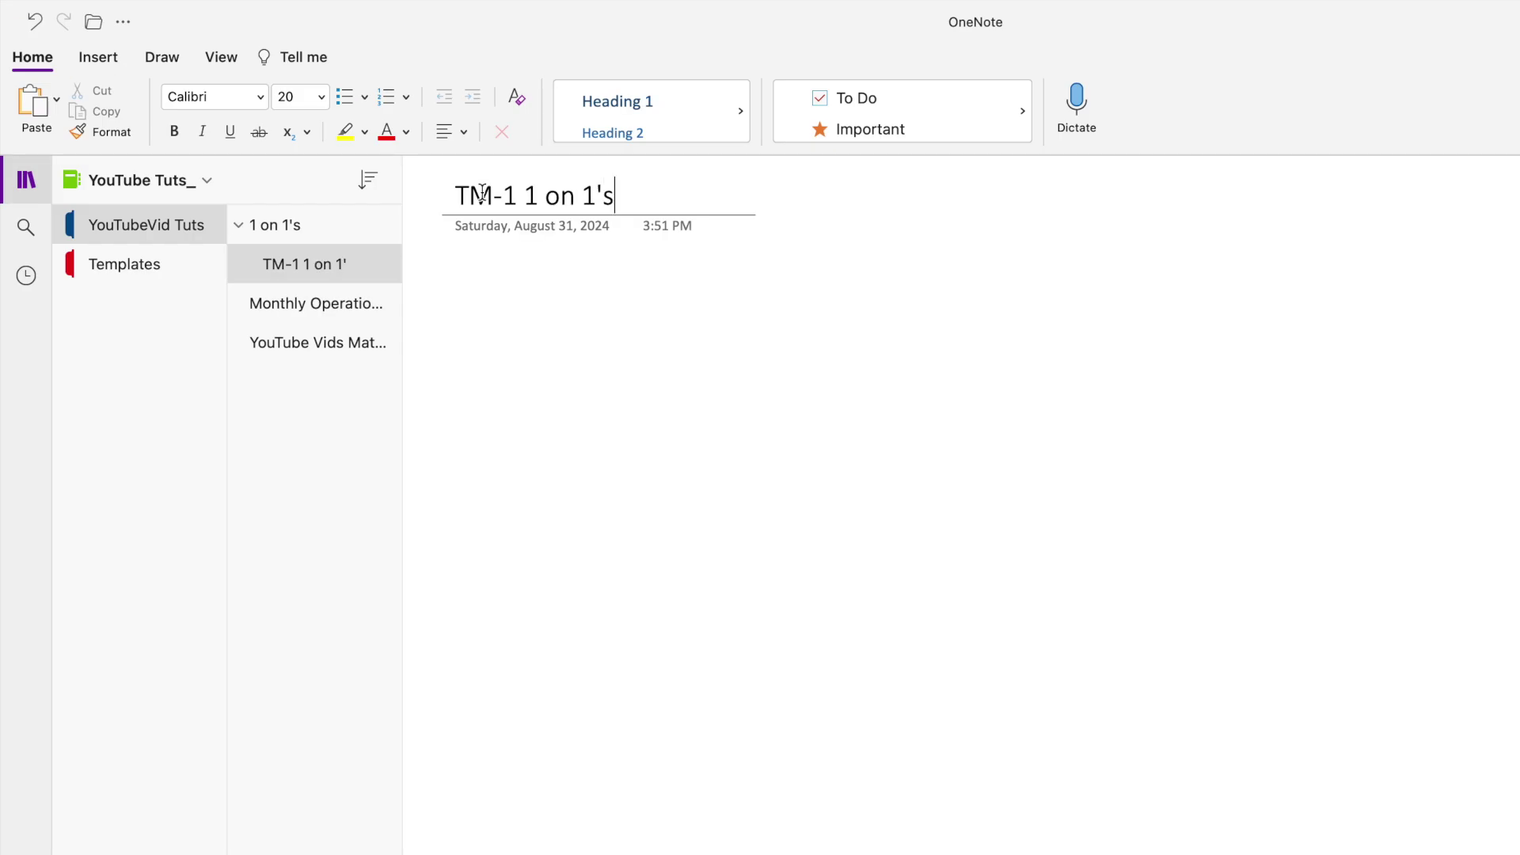
Copy the whole meeting notes table from the T: Meeting Notes template and paste it onto the TM-1 1 on 1's page.
left_click(123, 264)
left_click(1189, 353)
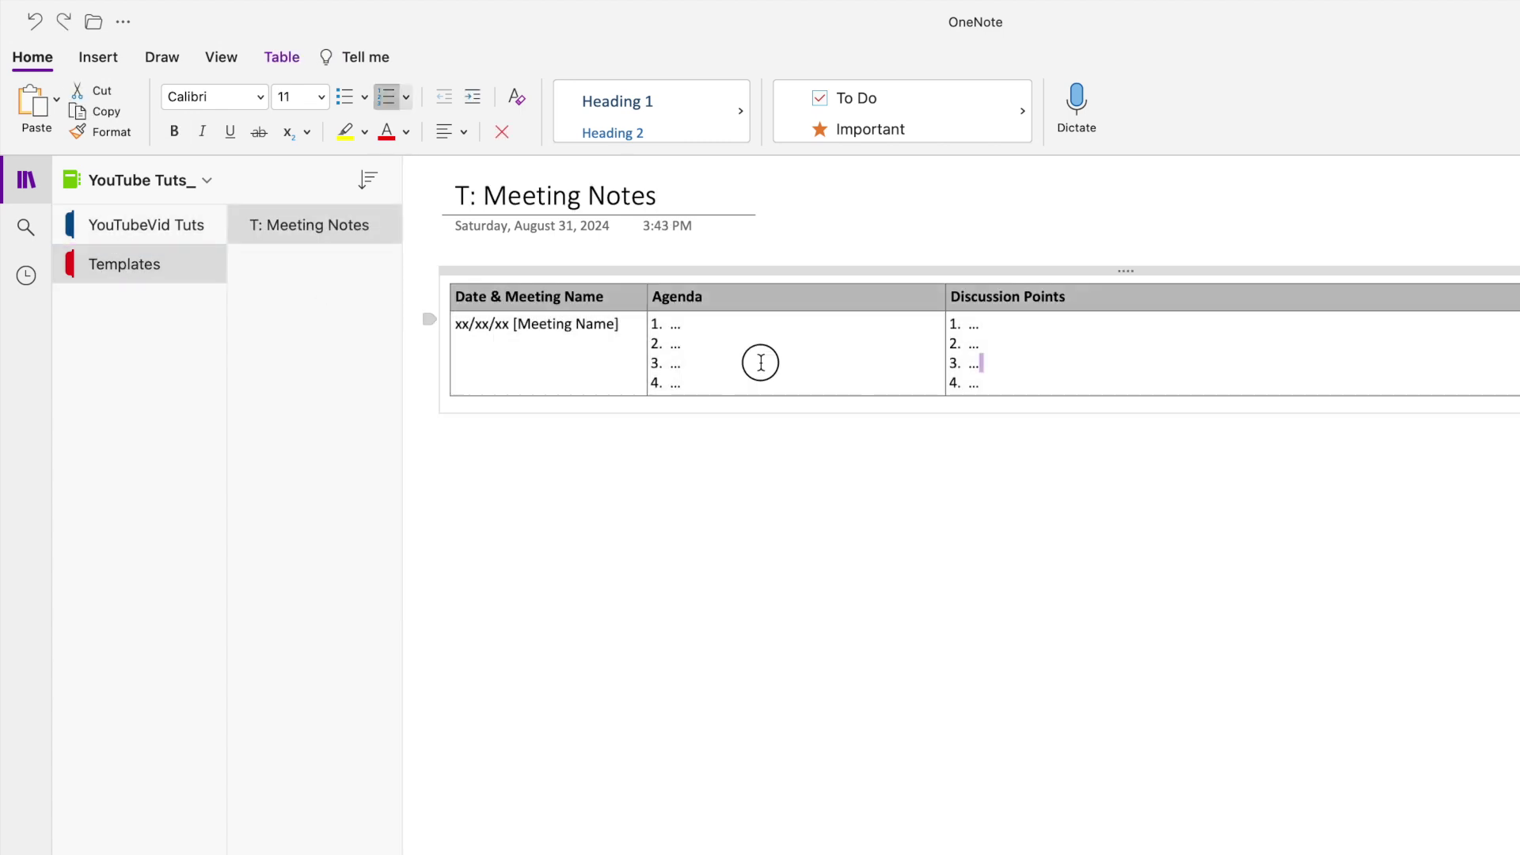
left_click(583, 328, "shift")
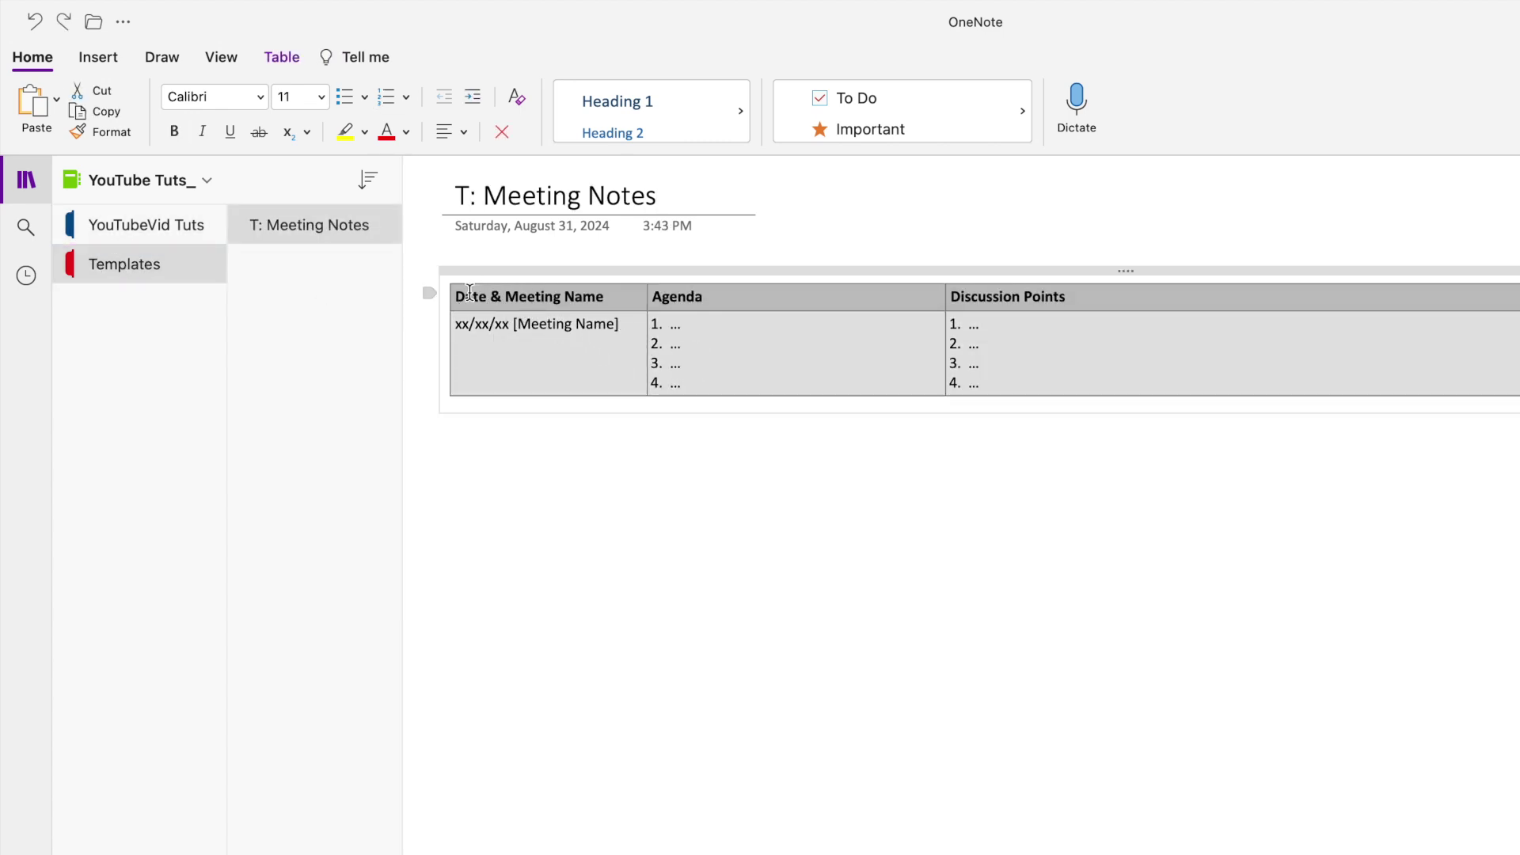
left_click(155, 237)
left_click(300, 270)
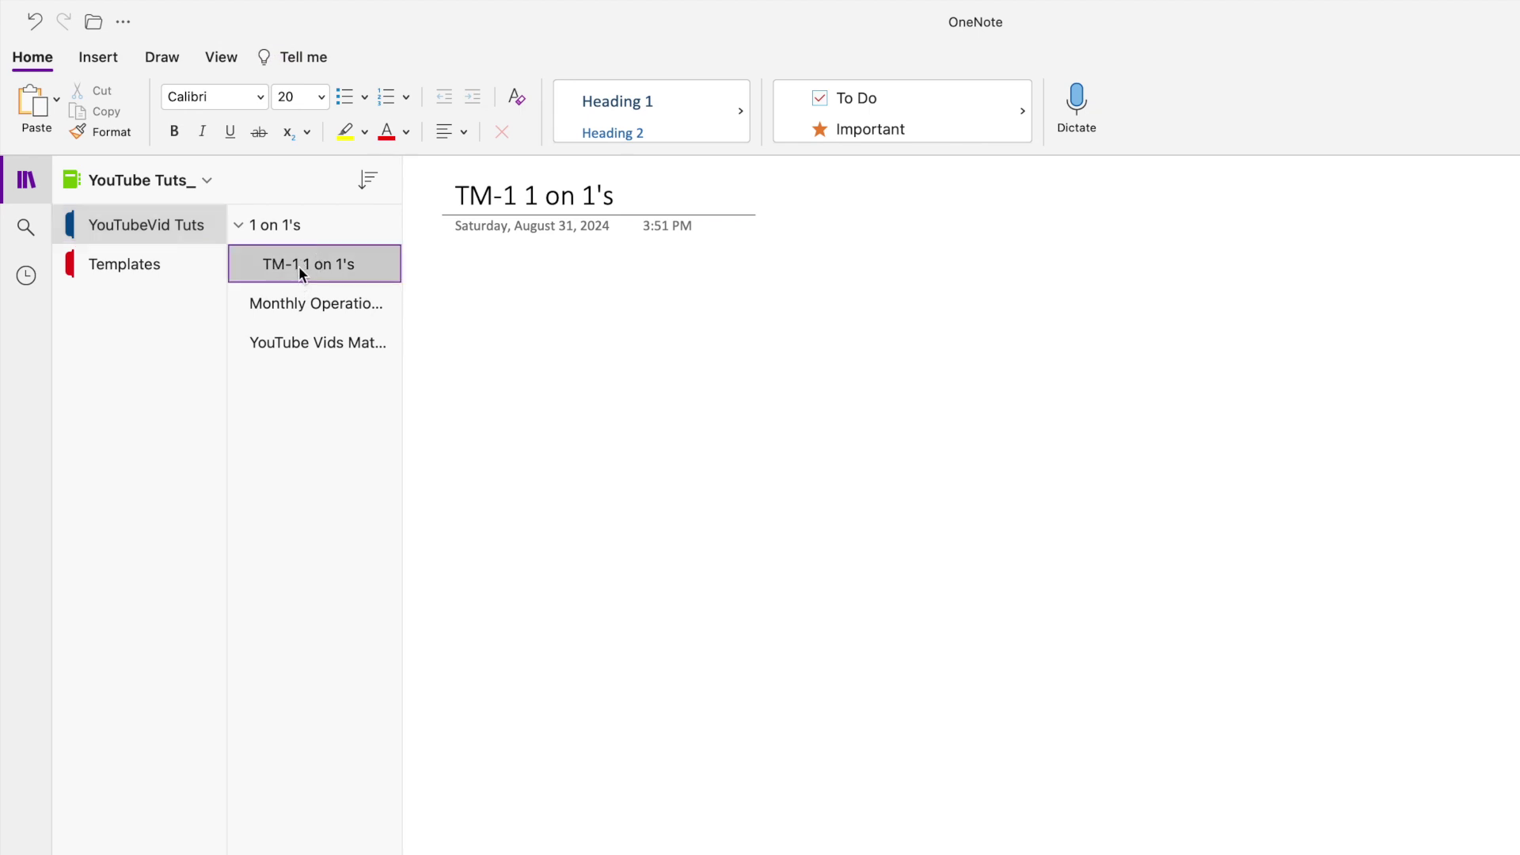
left_click(495, 327)
type("v")
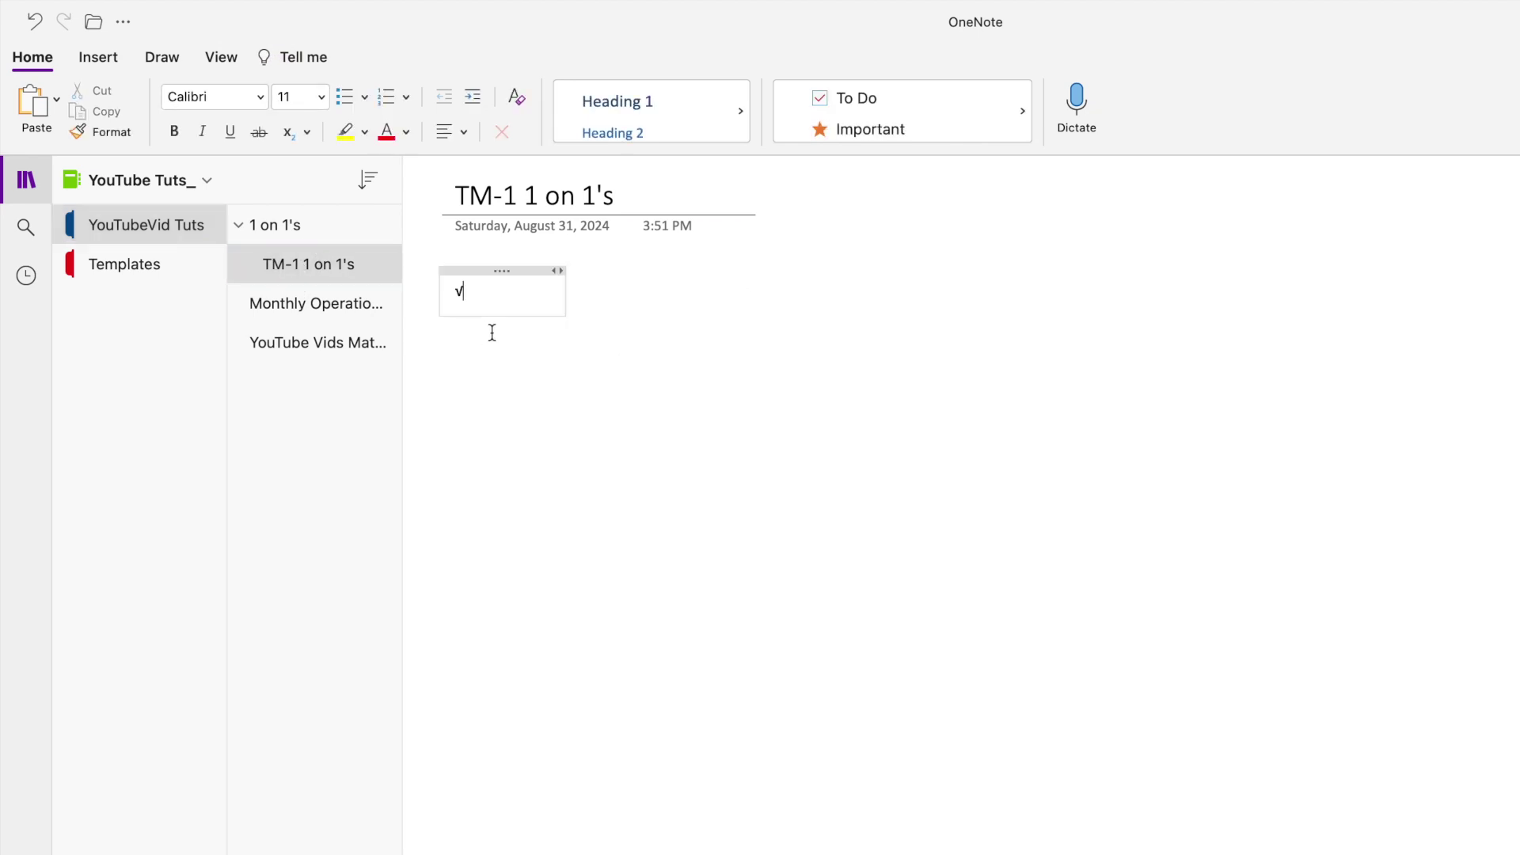
key("BackSpace")
type("Date & Meeting Name\tAgenda\tDiscussion Points xx/xx/xx [Meeting Name]\t1. ... 2. ... 3. ... 4. ...\t1. ... 2. ... 3. ... 4. ...")
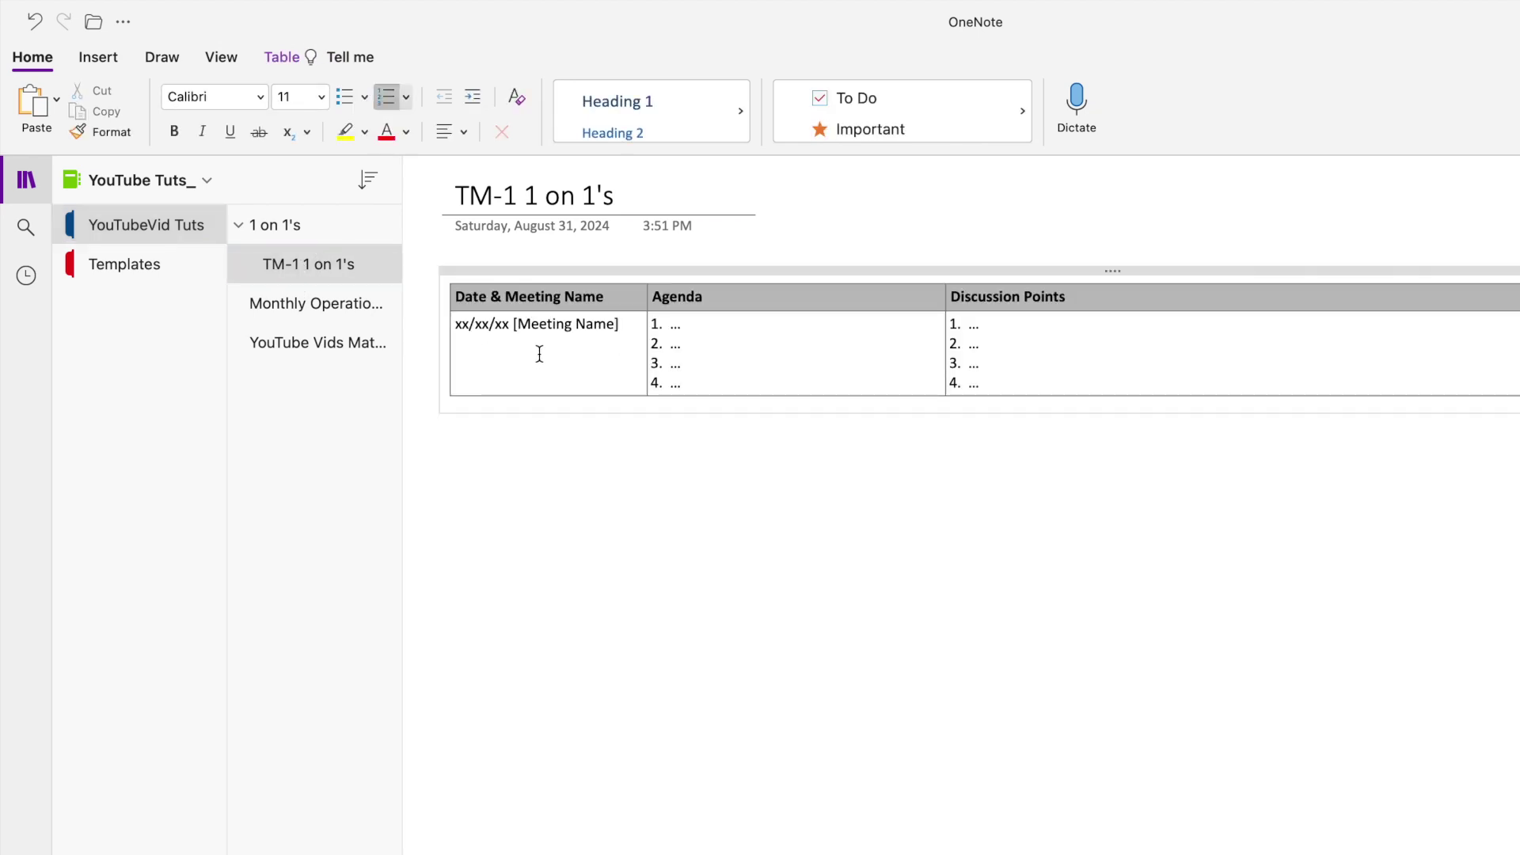
Insert an empty row below the placeholder meeting row of the TM-1 1 on 1's table.
left_click(719, 499)
left_click_drag(1295, 365, 504, 347)
right_click(503, 346)
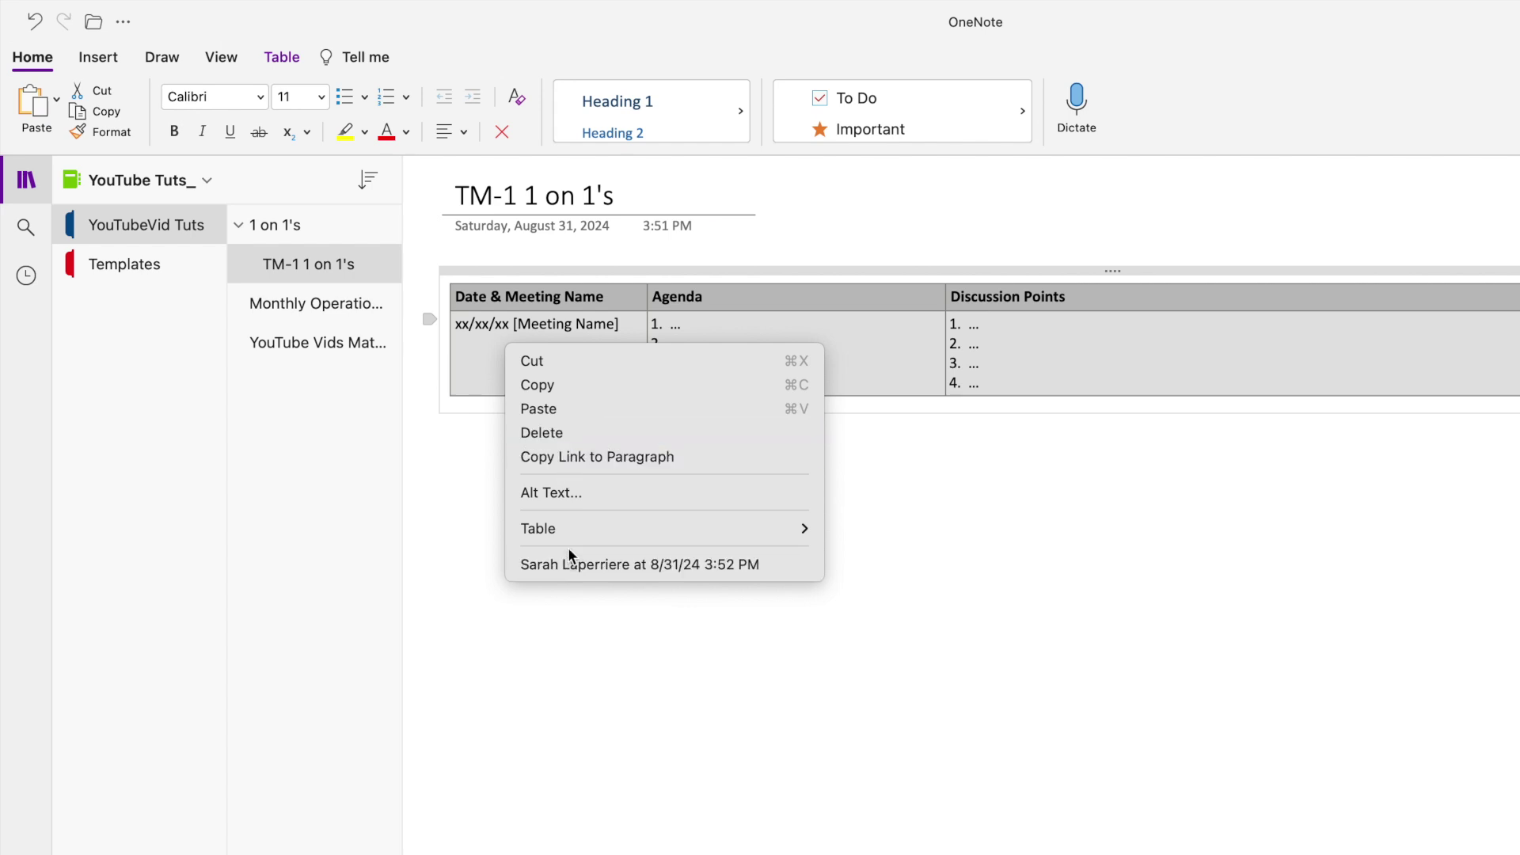
mouse_move(583, 535)
left_click(867, 551)
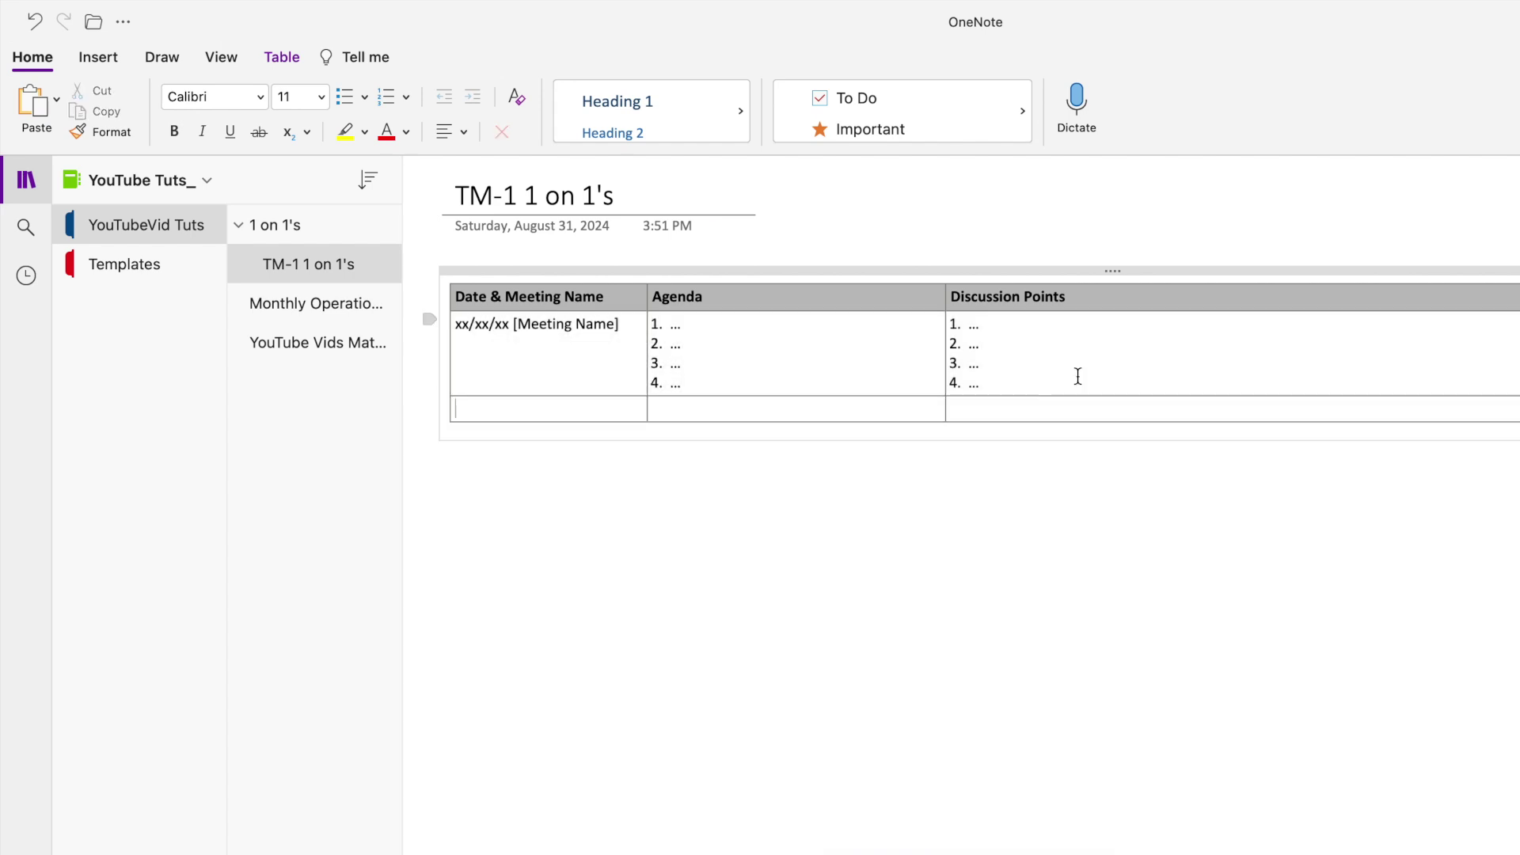
Copy the placeholder row with its numbered agenda and discussion lists into the empty row below it.
left_click_drag(690, 368, 545, 358)
key("ctrl+c")
left_click(520, 409)
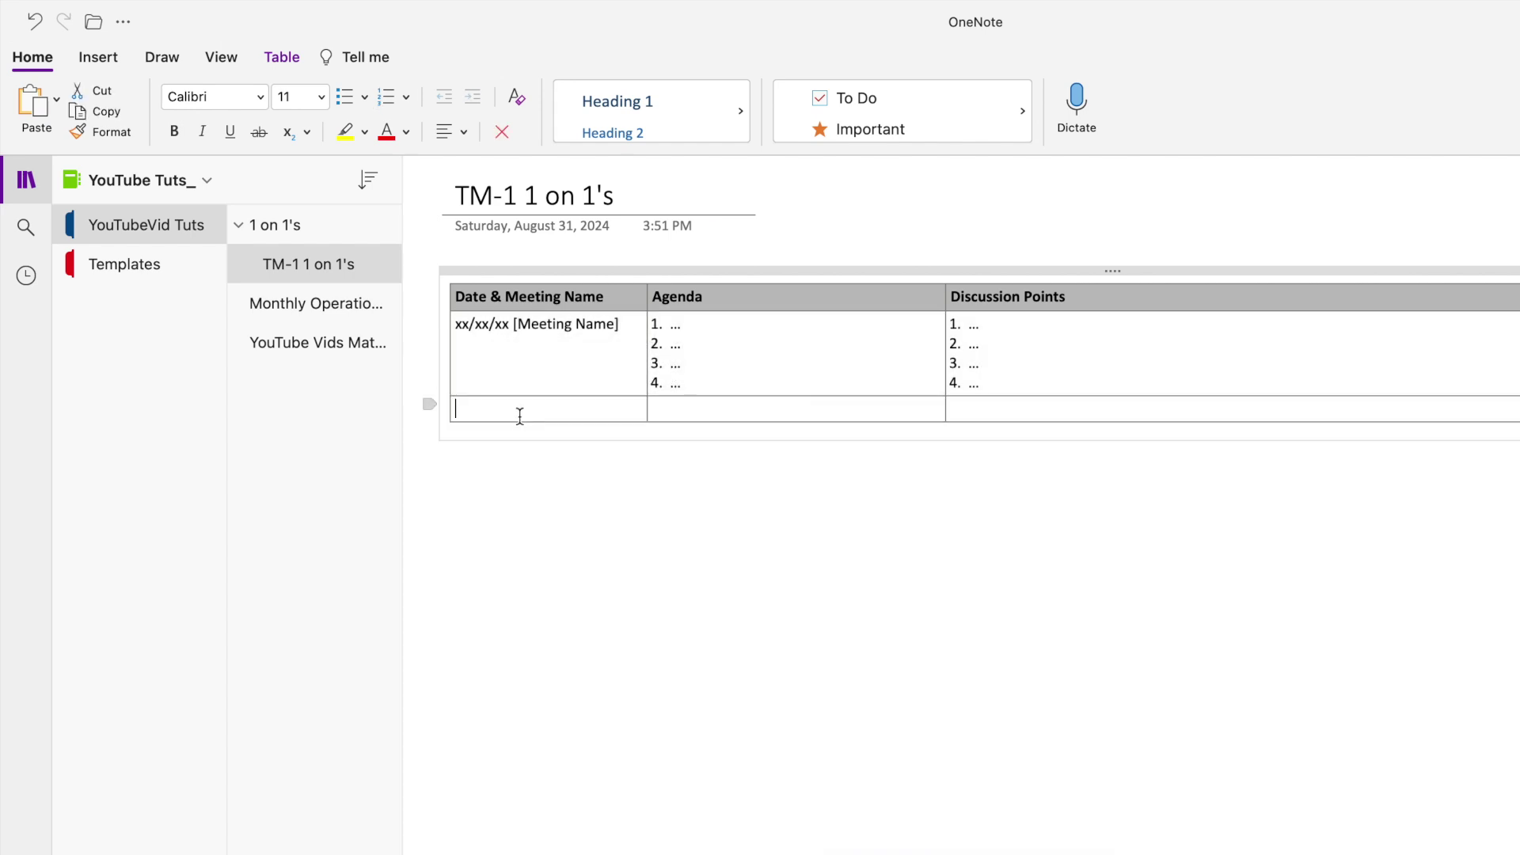
key("ctrl+v")
left_click(690, 406)
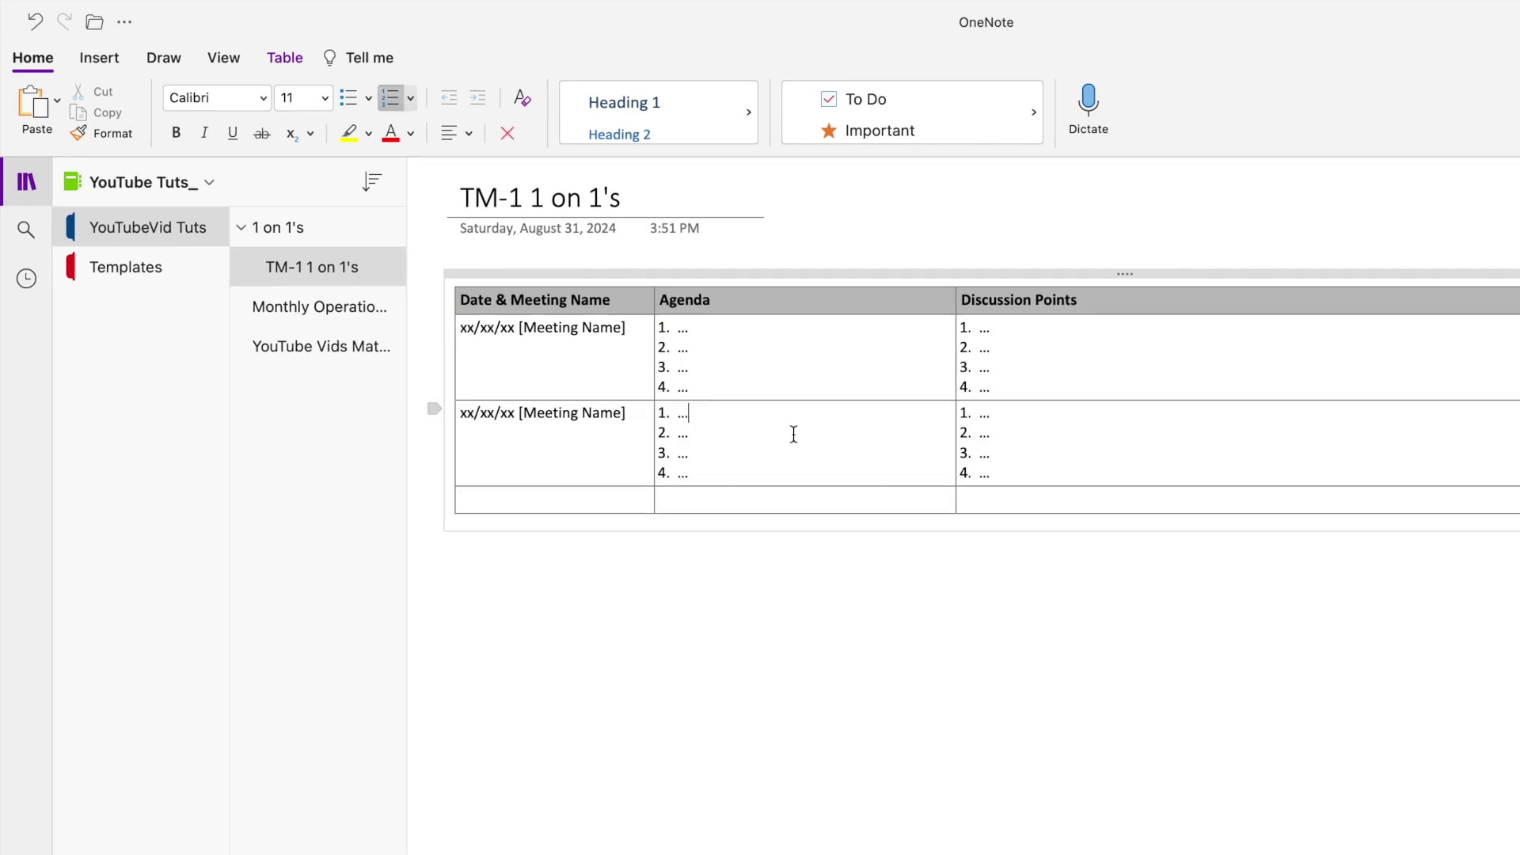
Change the second meeting row's date and name to "8/15/24 TM-1" and add "topics" to its first agenda item.
left_click_drag(646, 417, 519, 413)
type("TM")
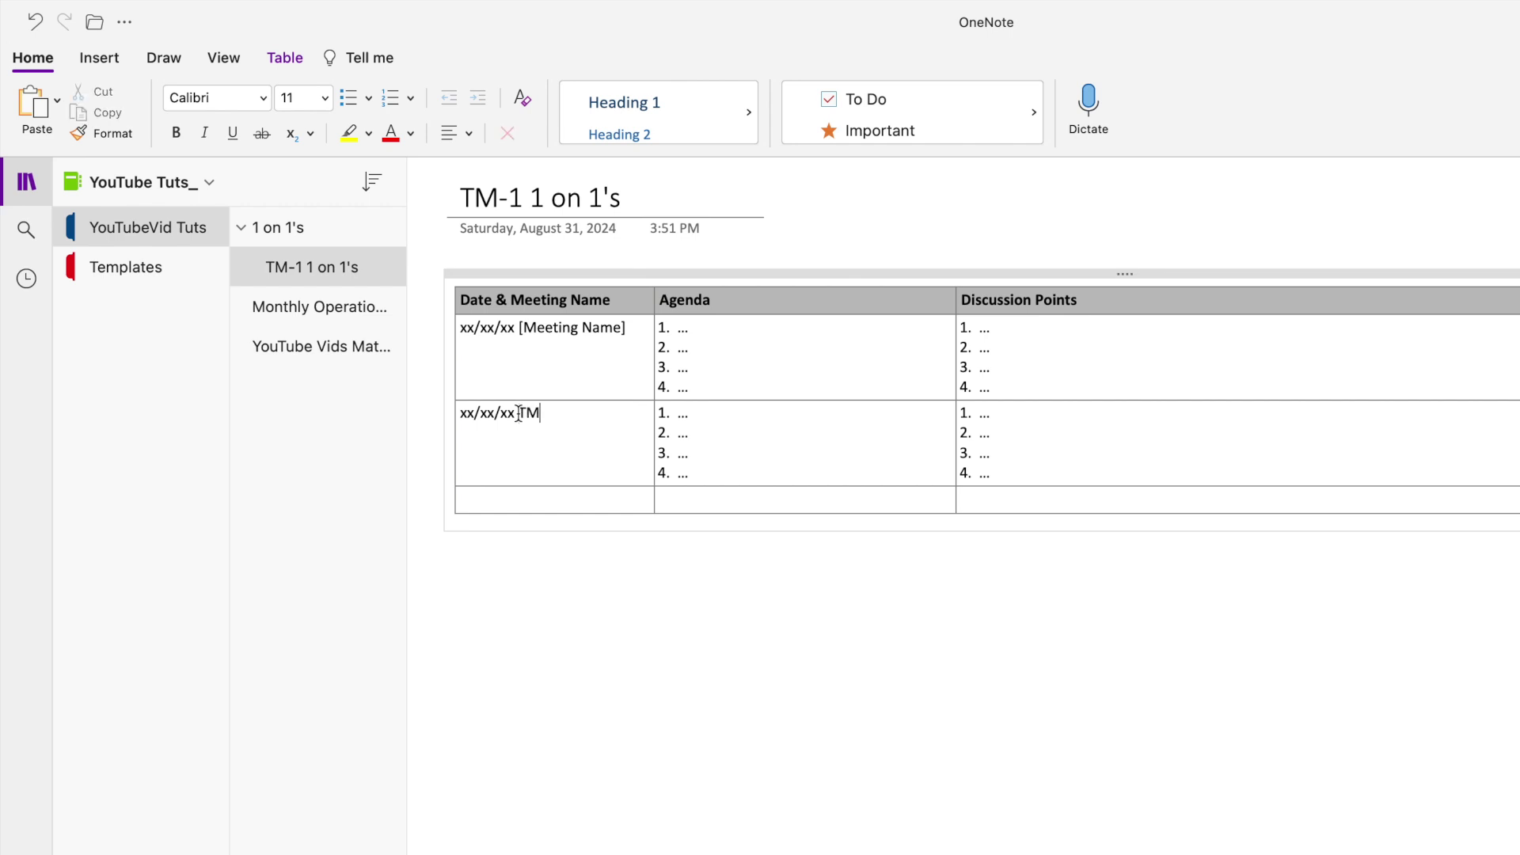
type("-1")
left_click_drag(519, 413, 465, 413)
key("BackSpace")
key("BackSpace")
type("8/15/24")
left_click(821, 416)
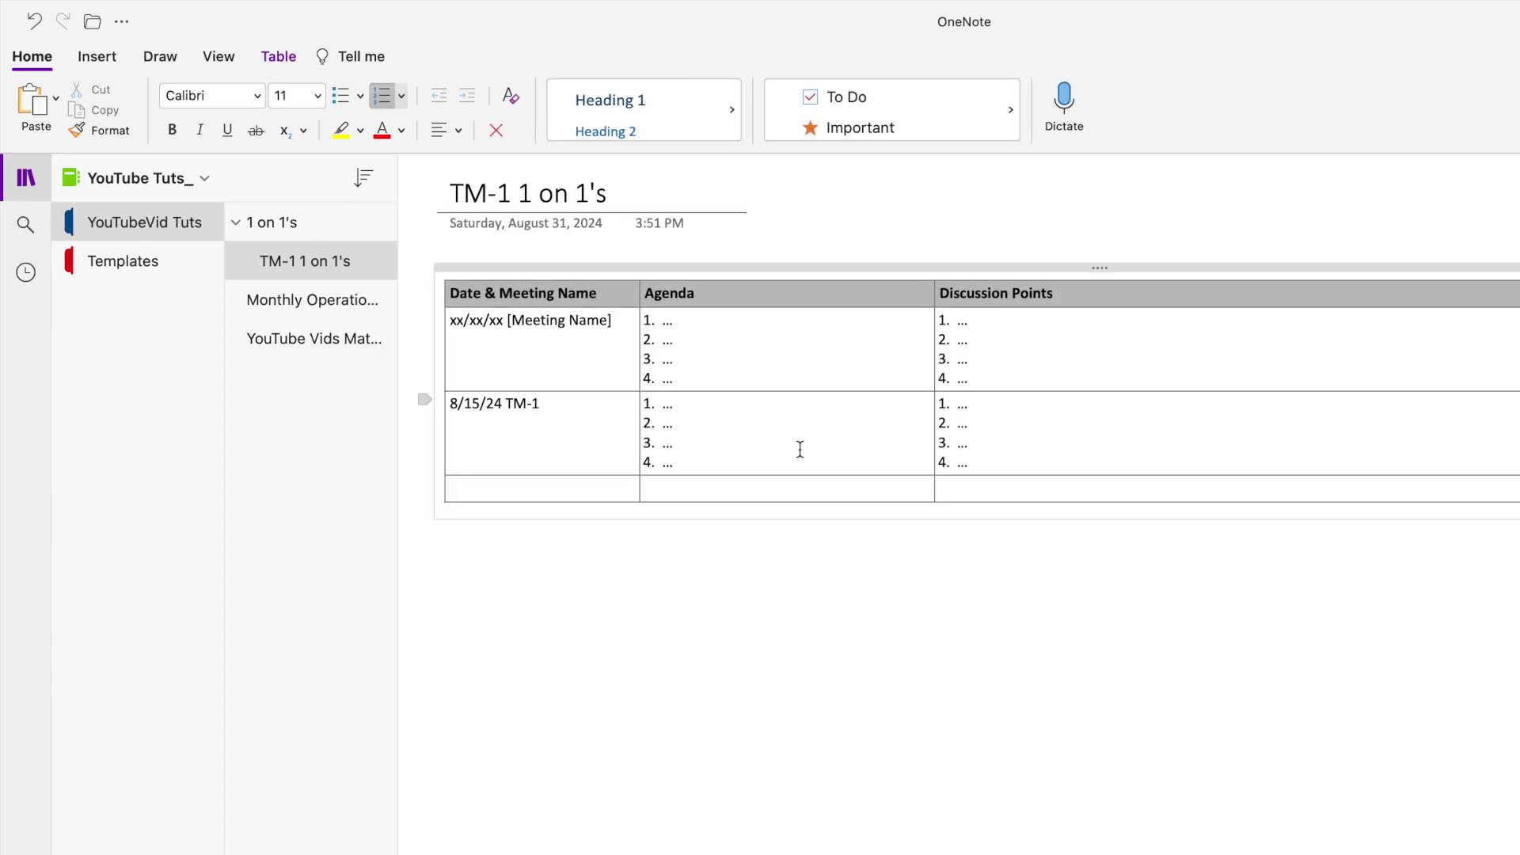
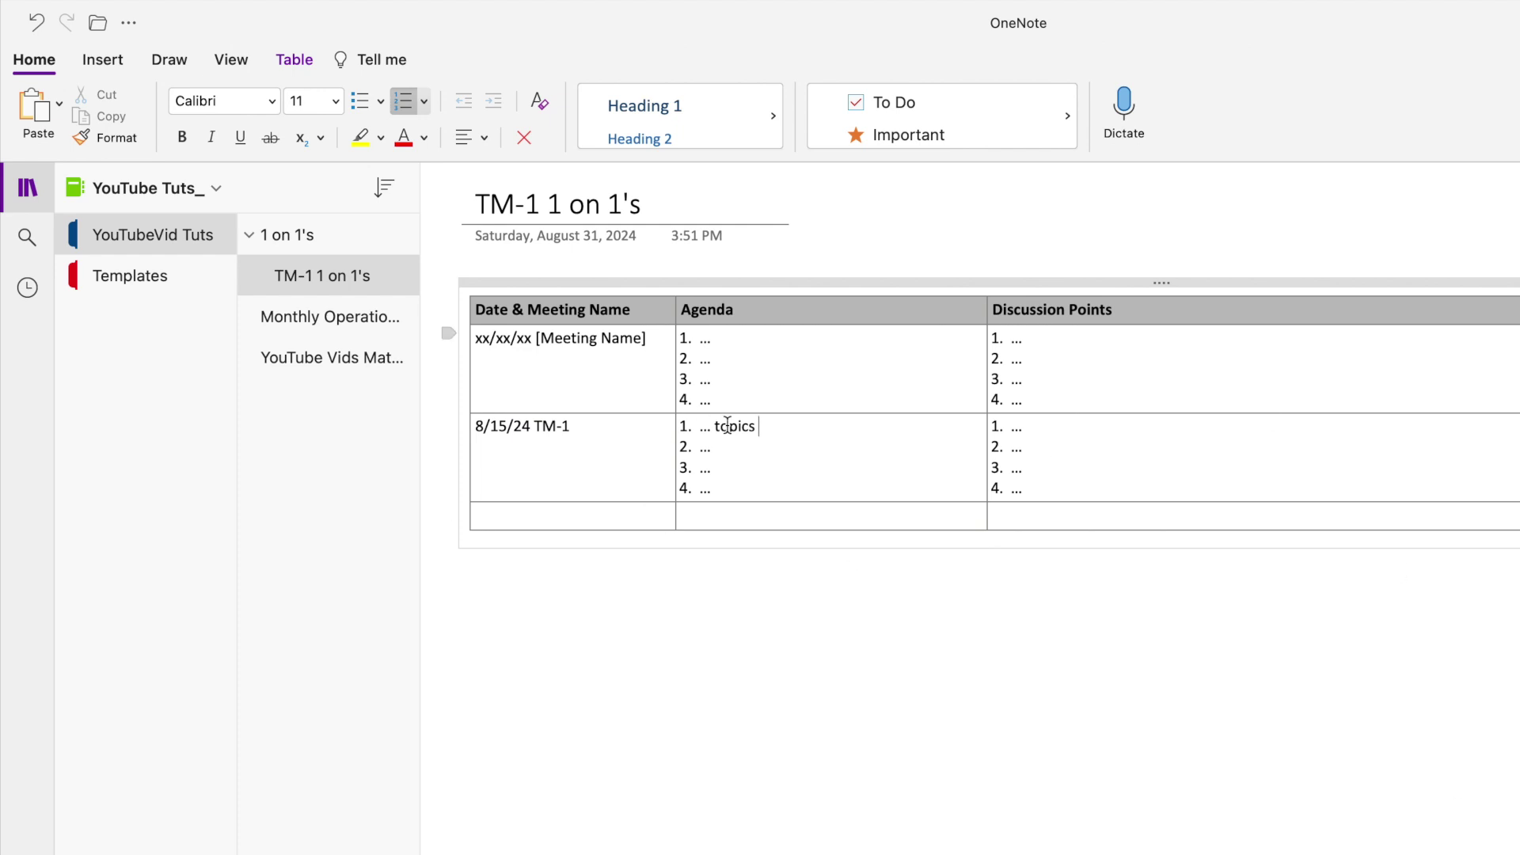
Tag the 8/15/24 TM-1 row's first discussion point as To Do, add "TM-1 to follow up with so and so." and check it off.
left_click(1069, 425)
left_click(868, 103)
type("TM-1 fo ")
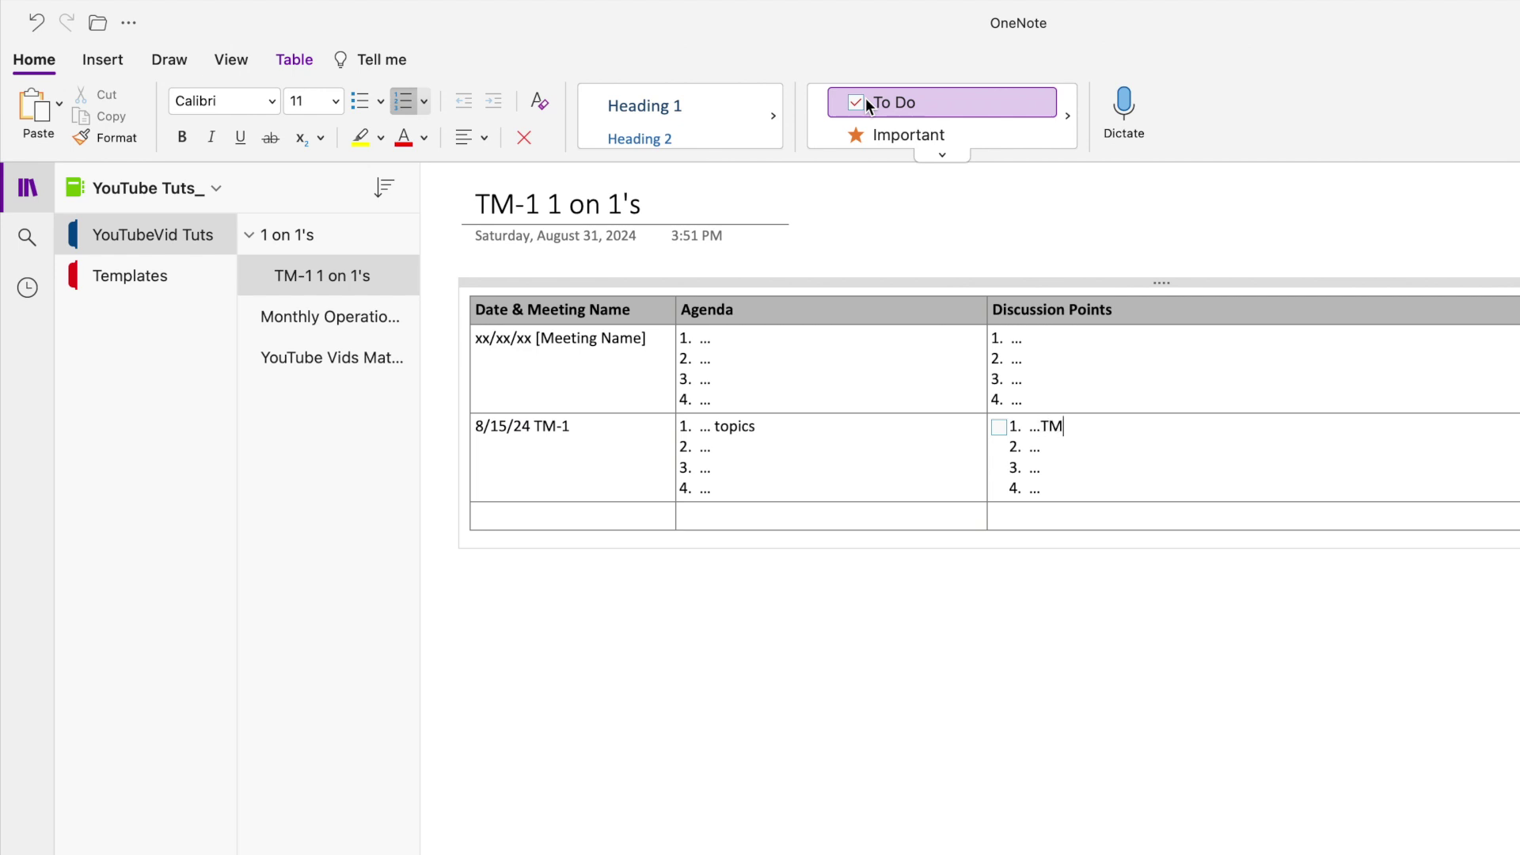
type("fo")
key("BackSpace")
key("BackSpace")
key("BackSpace")
key("BackSpace")
key("BackSpace")
type("to follow up with so and so.")
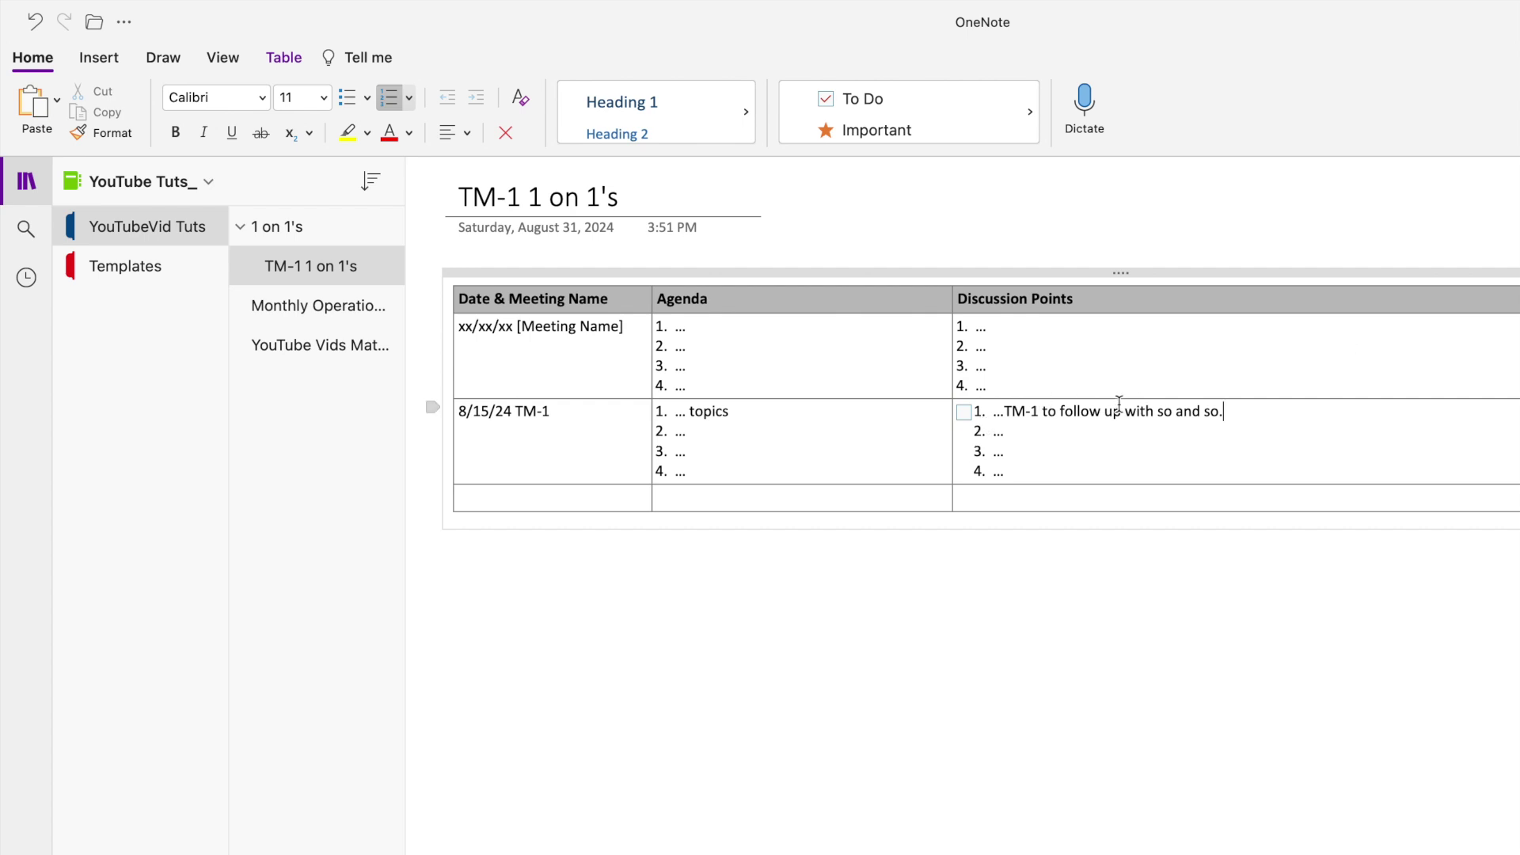
left_click(963, 411)
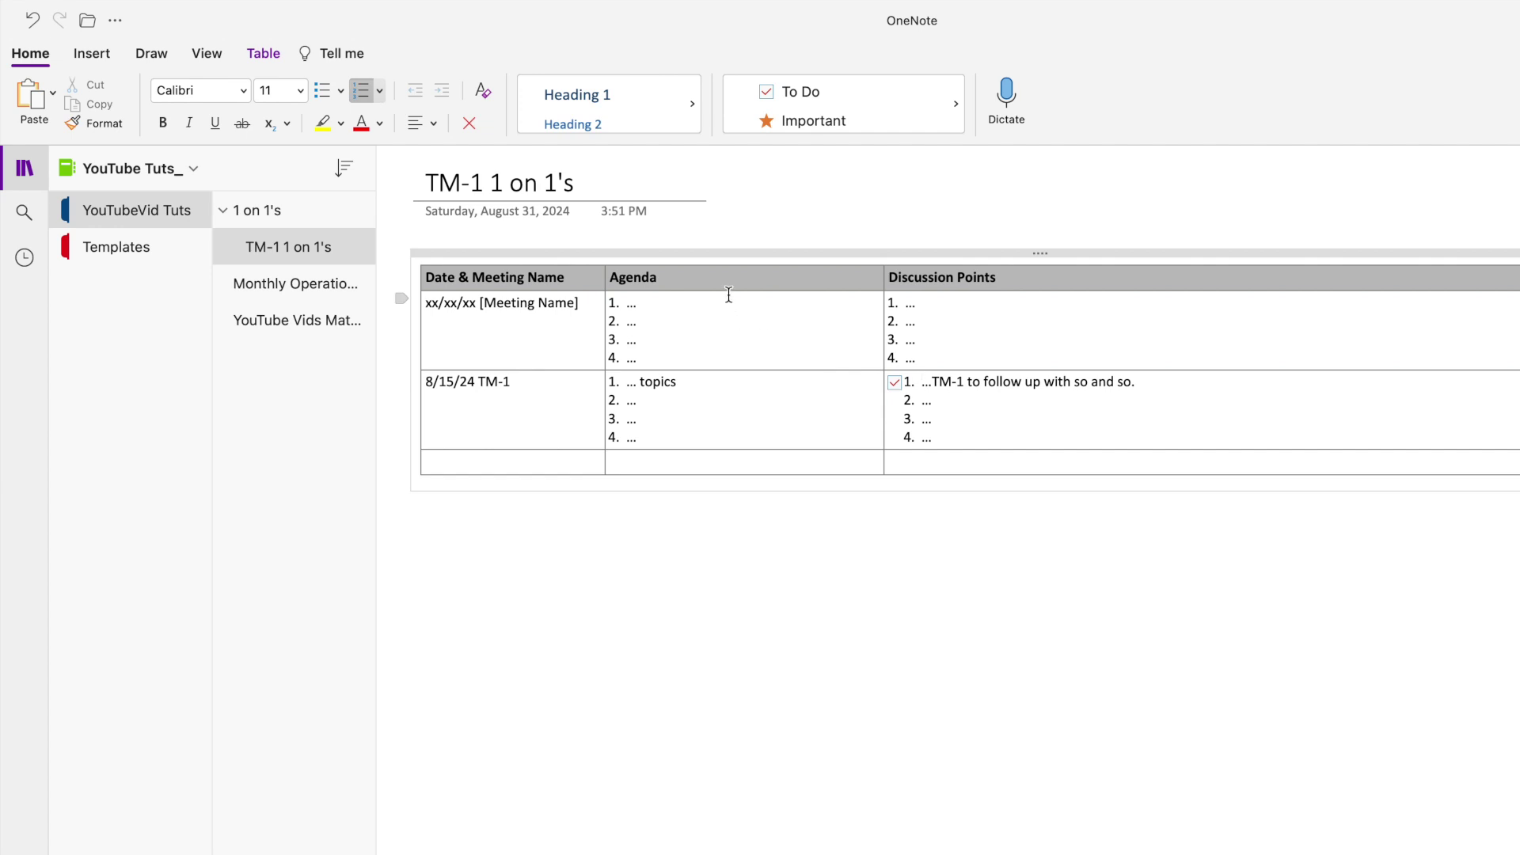
Add a new page titled "T: Quick Links" to the Templates section.
left_click(129, 246)
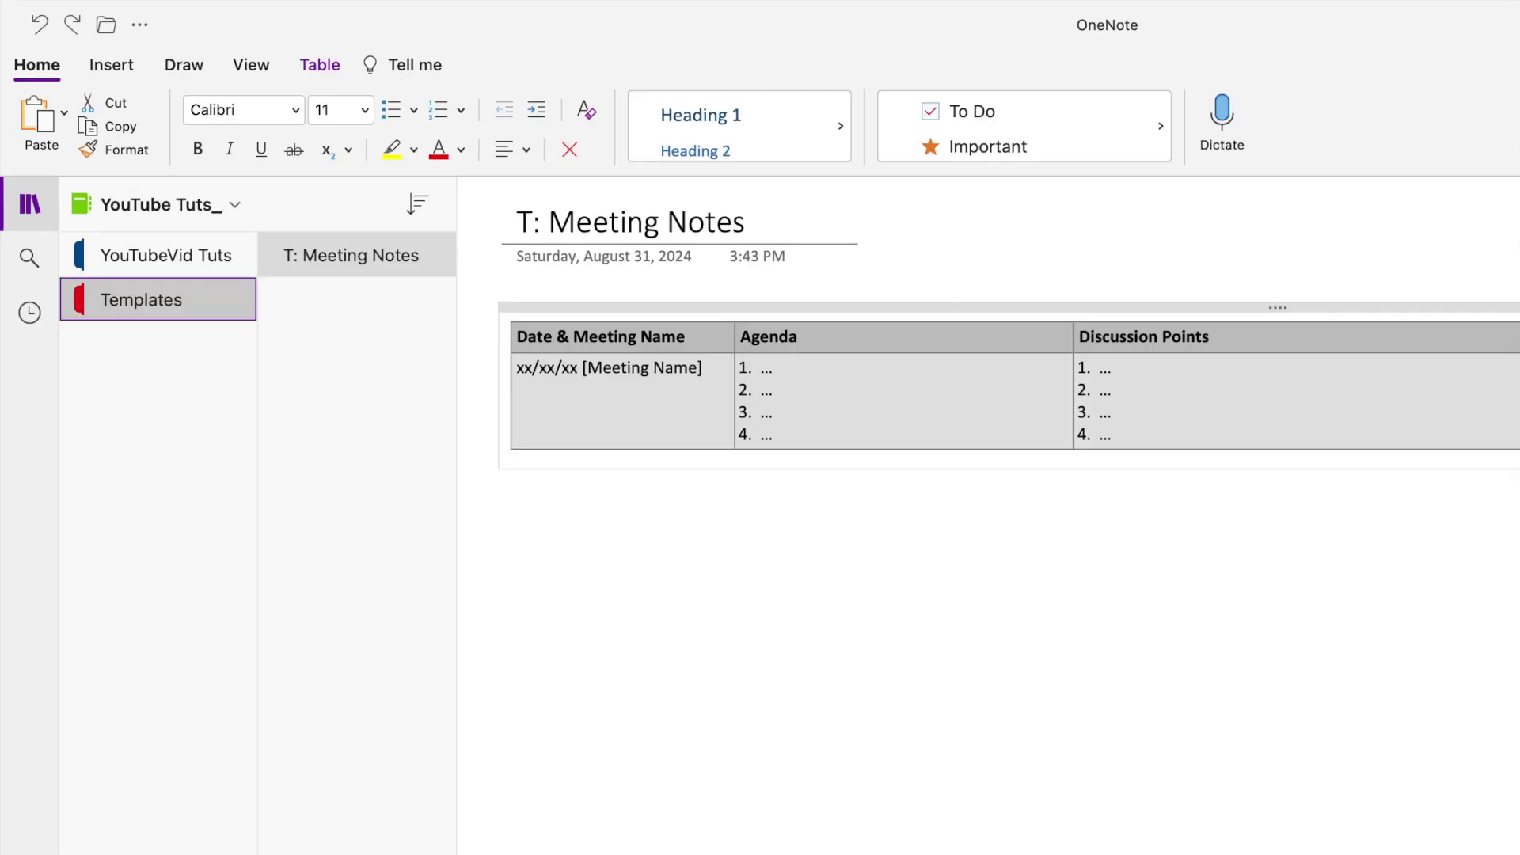
key("super+n")
left_click(505, 224)
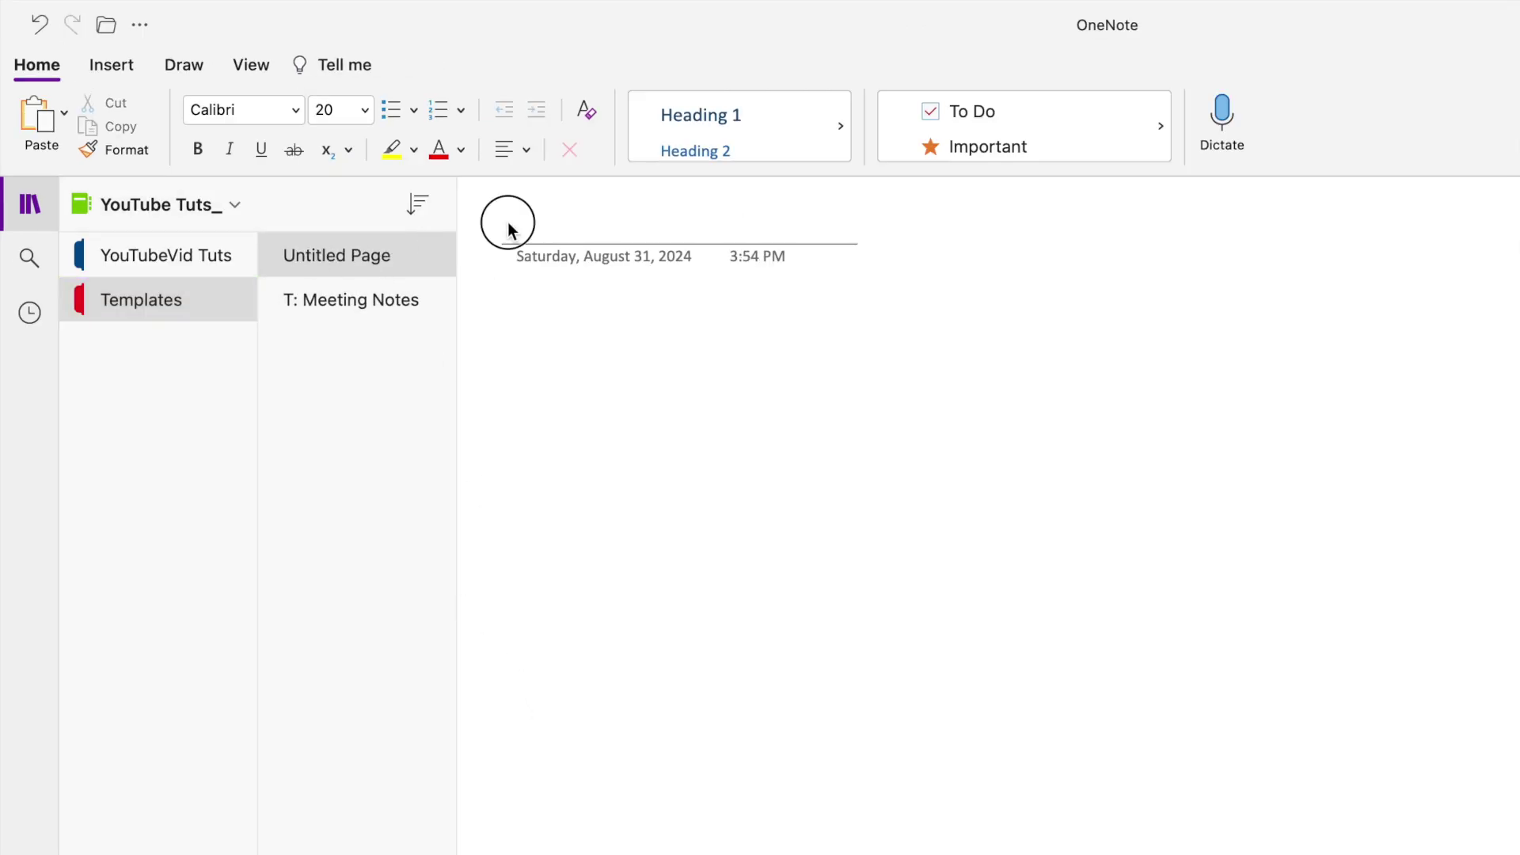
type("T:")
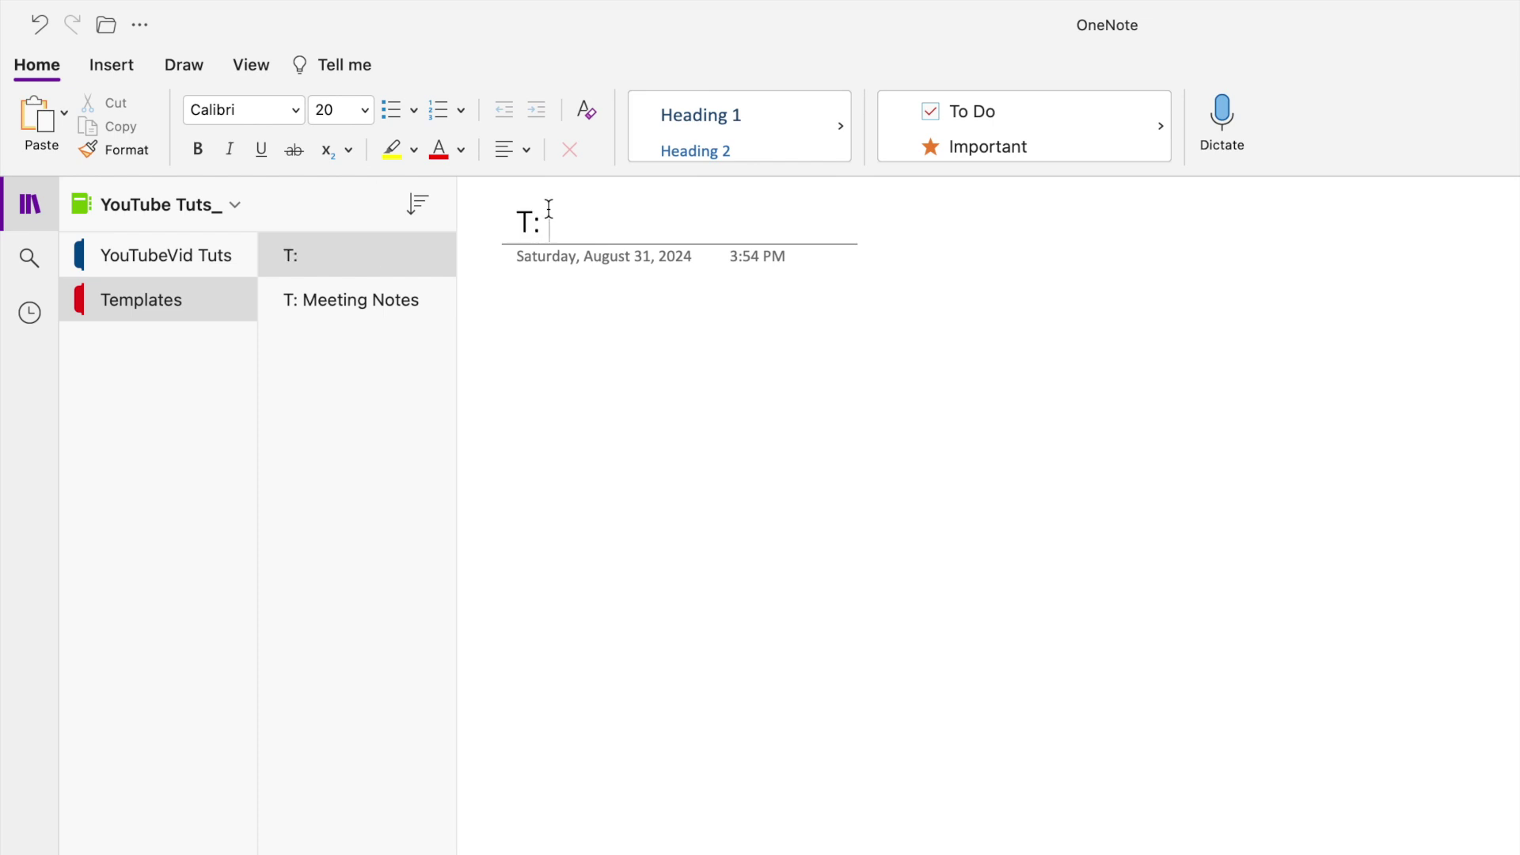
type(" Quick Links")
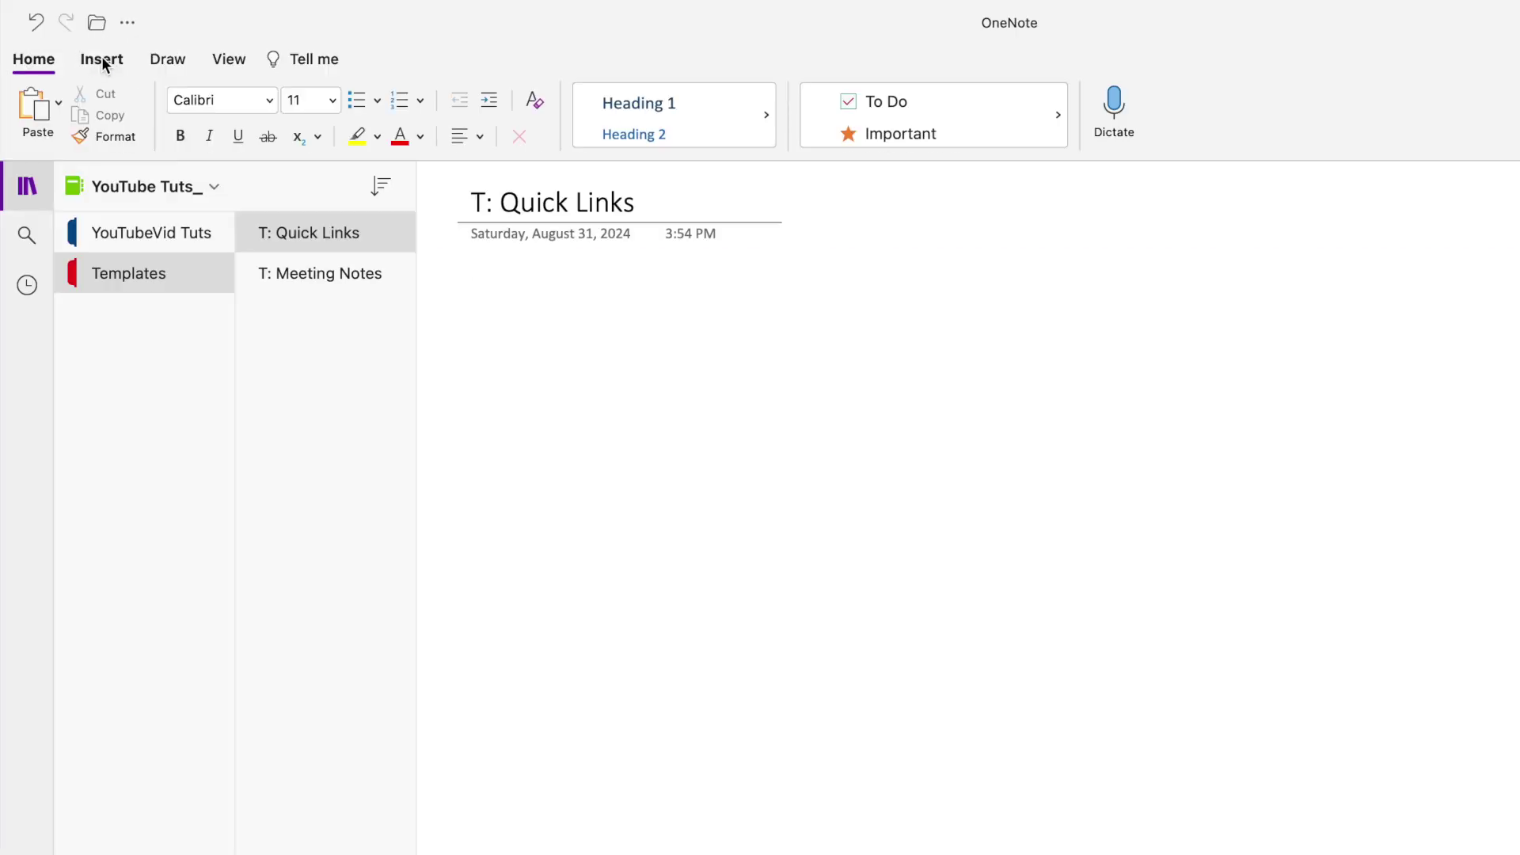
Insert a 1x1 table on the T: Quick Links page, nudge its container slightly, and widen the cell to several times its width.
left_click(101, 60)
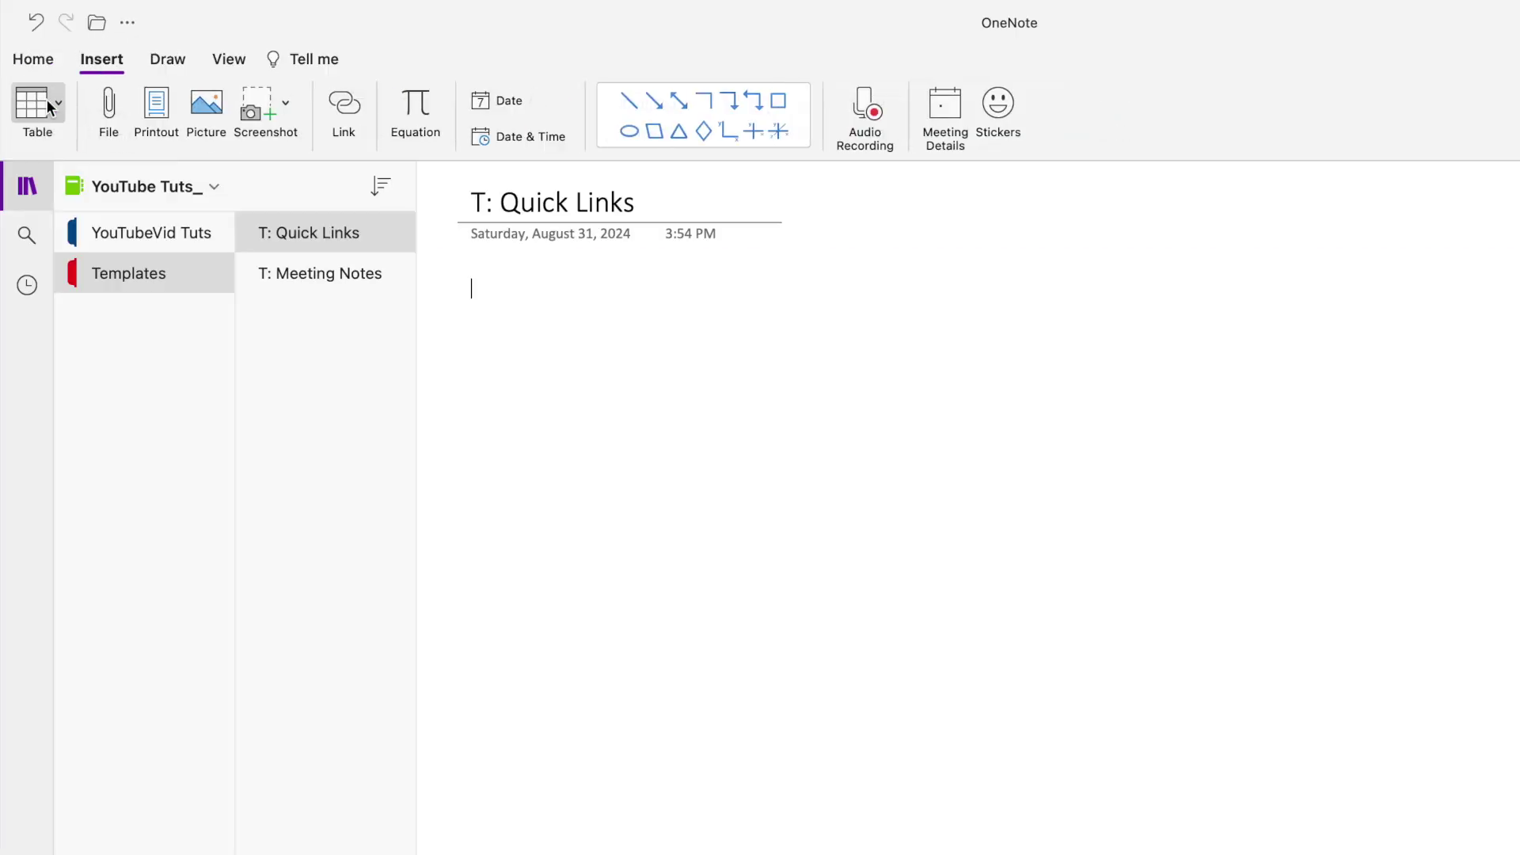
left_click(49, 106)
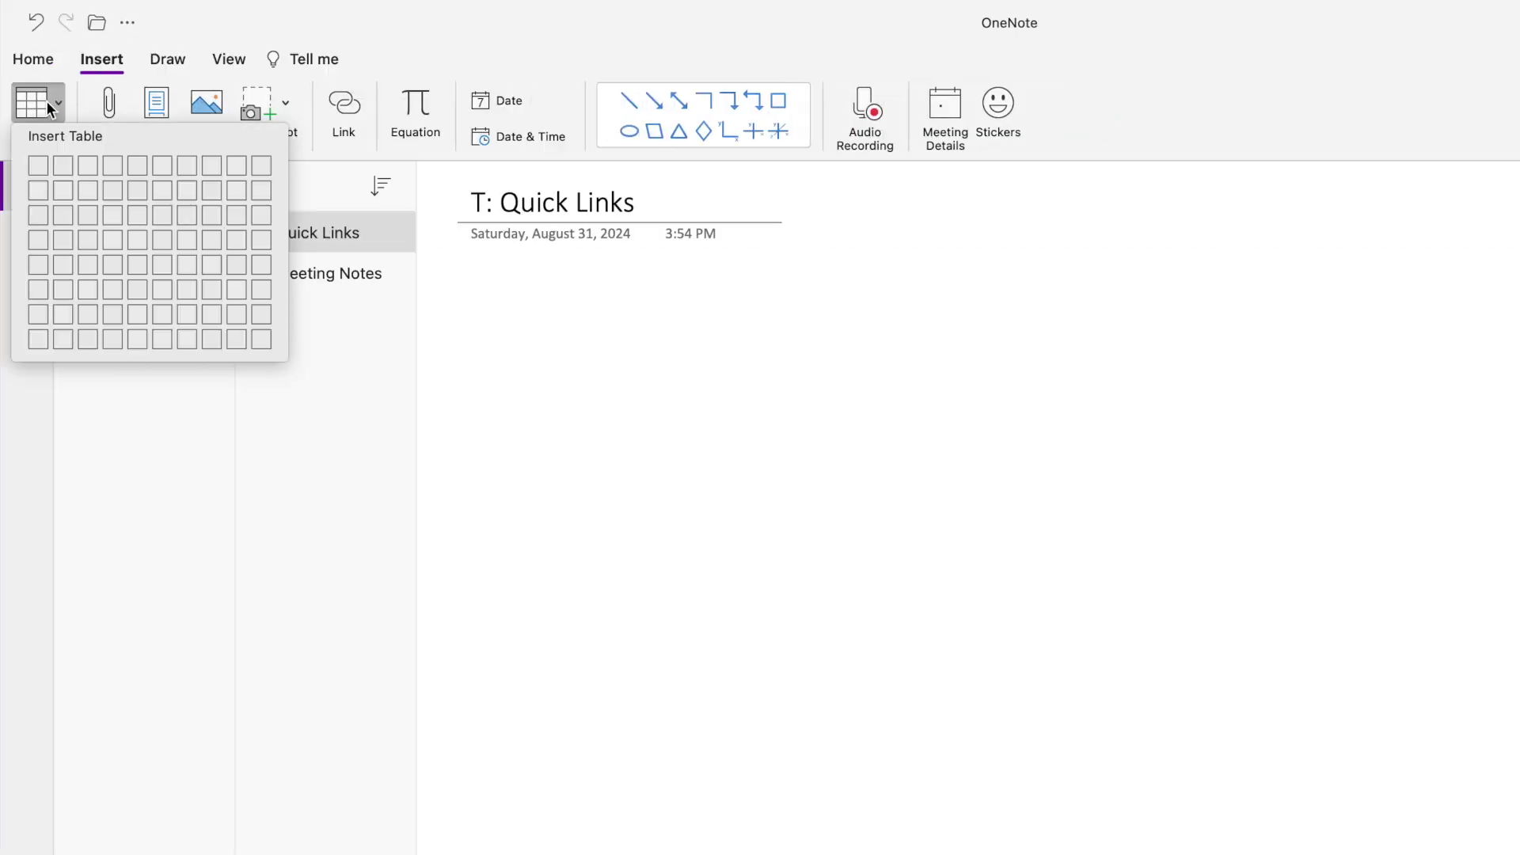
left_click(33, 166)
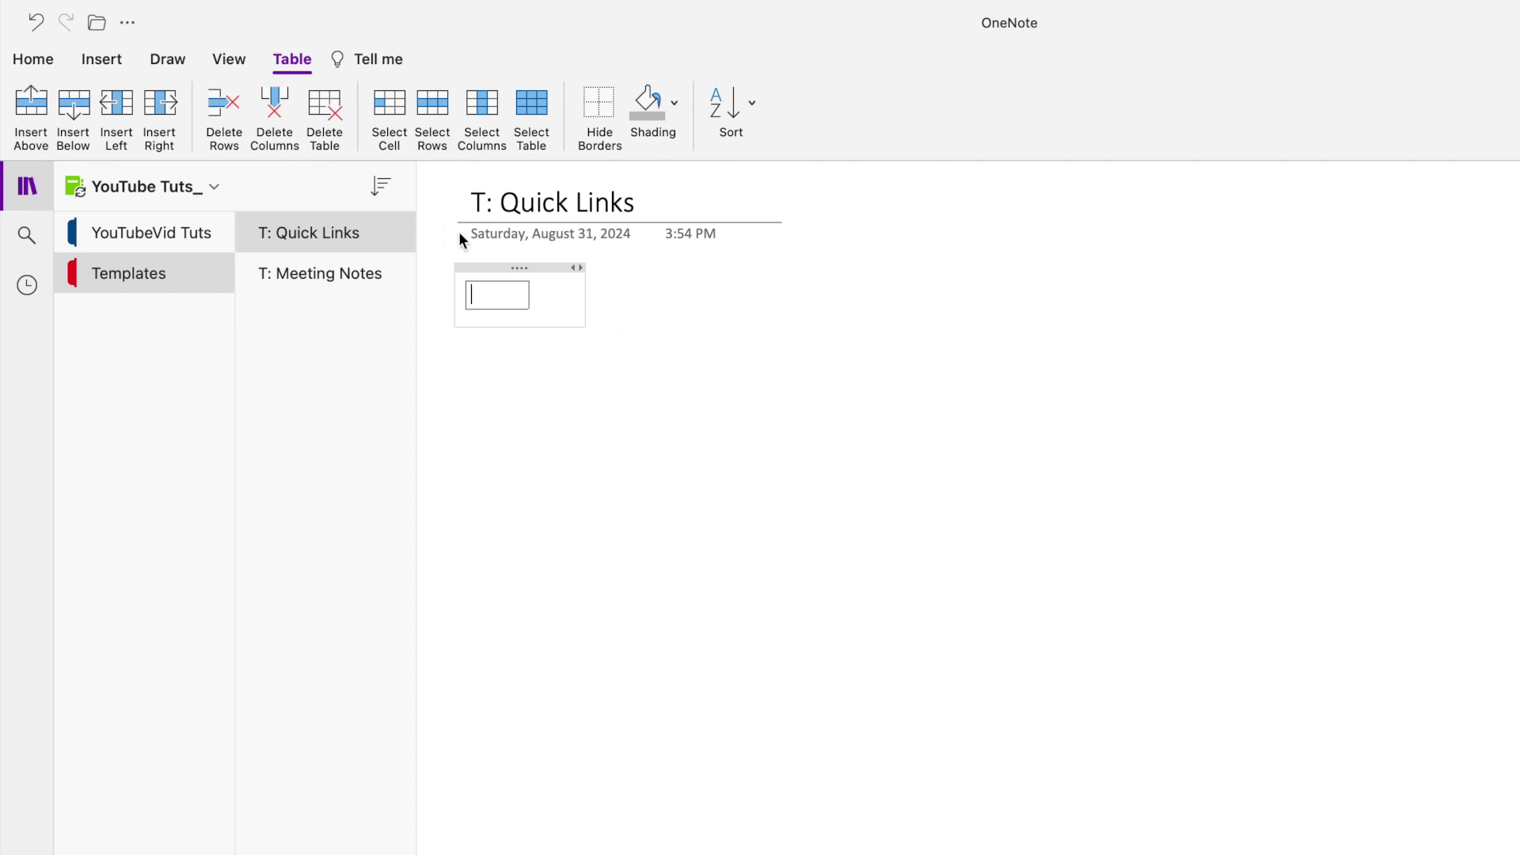
left_click_drag(488, 266, 356, 336)
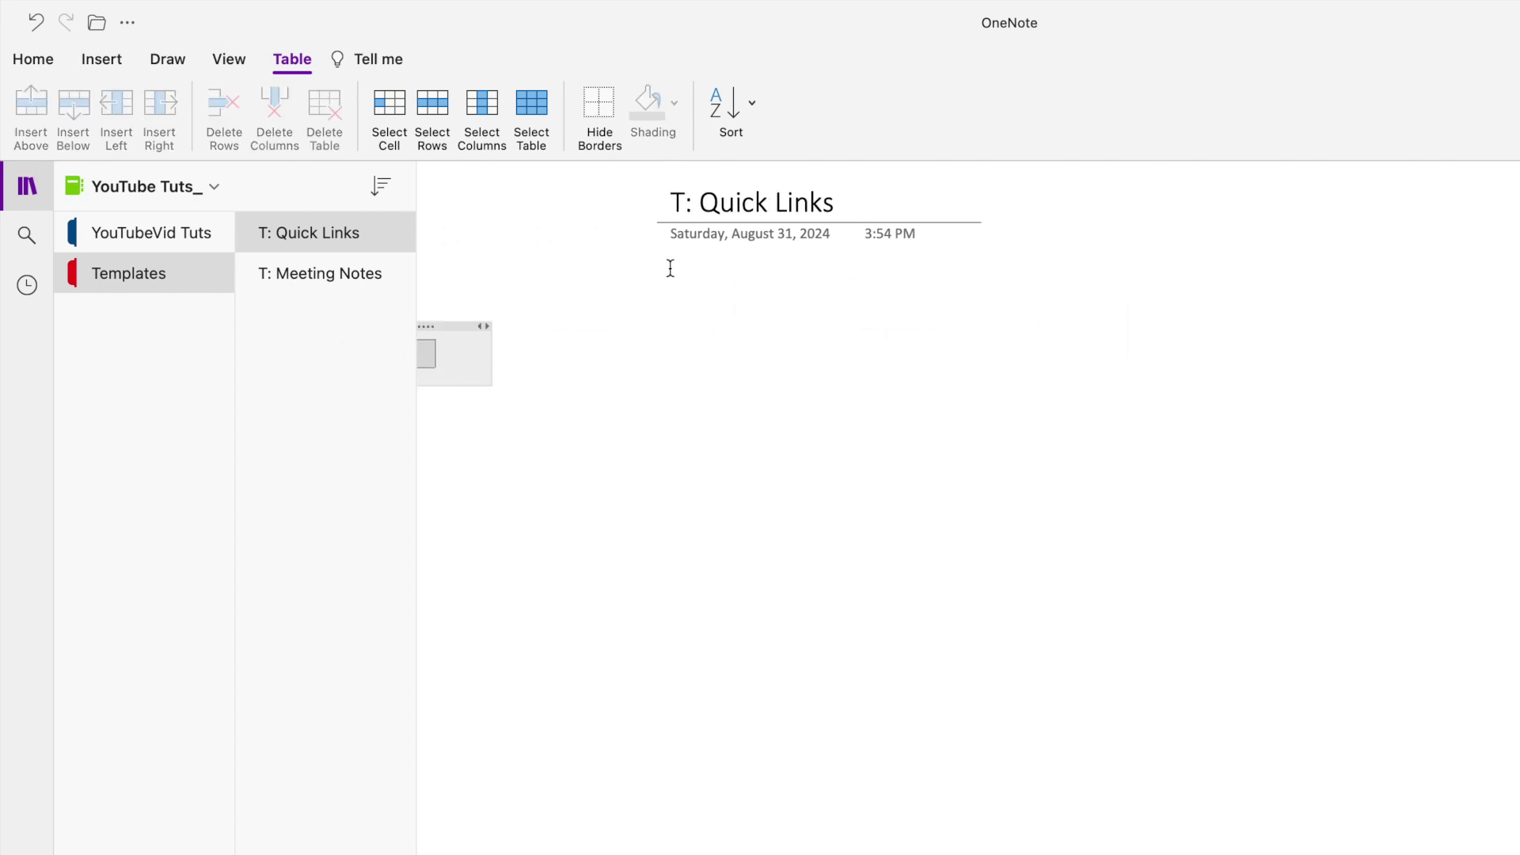
key("super+z")
left_click_drag(509, 268, 519, 270)
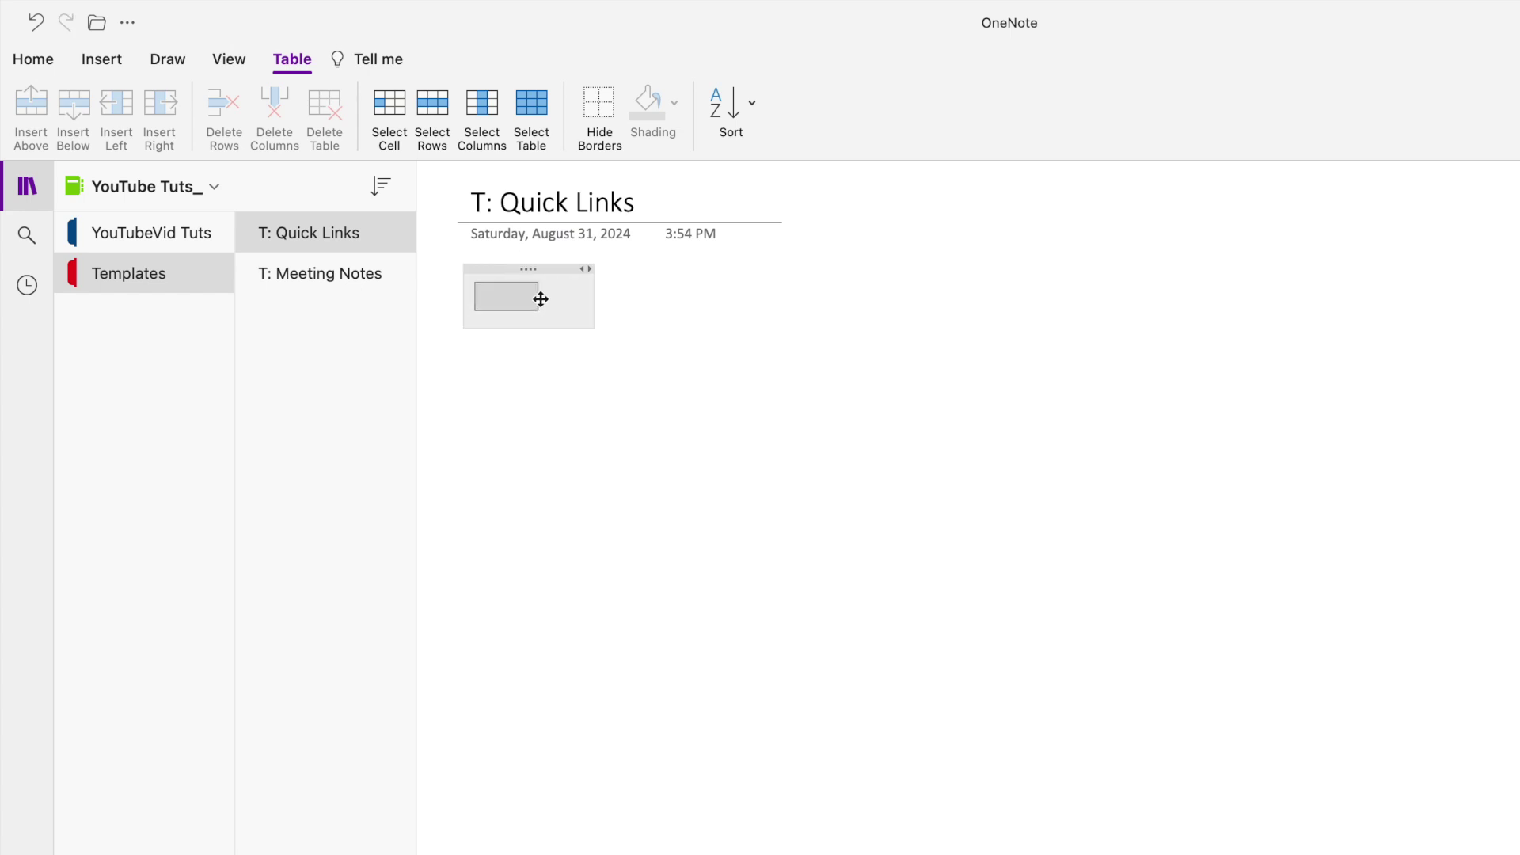
left_click(540, 299)
left_click_drag(536, 299, 995, 316)
Check the T: Meeting Notes template, and nest a table of three columns and two rows inside the wide Quick Links cell.
left_click(326, 274)
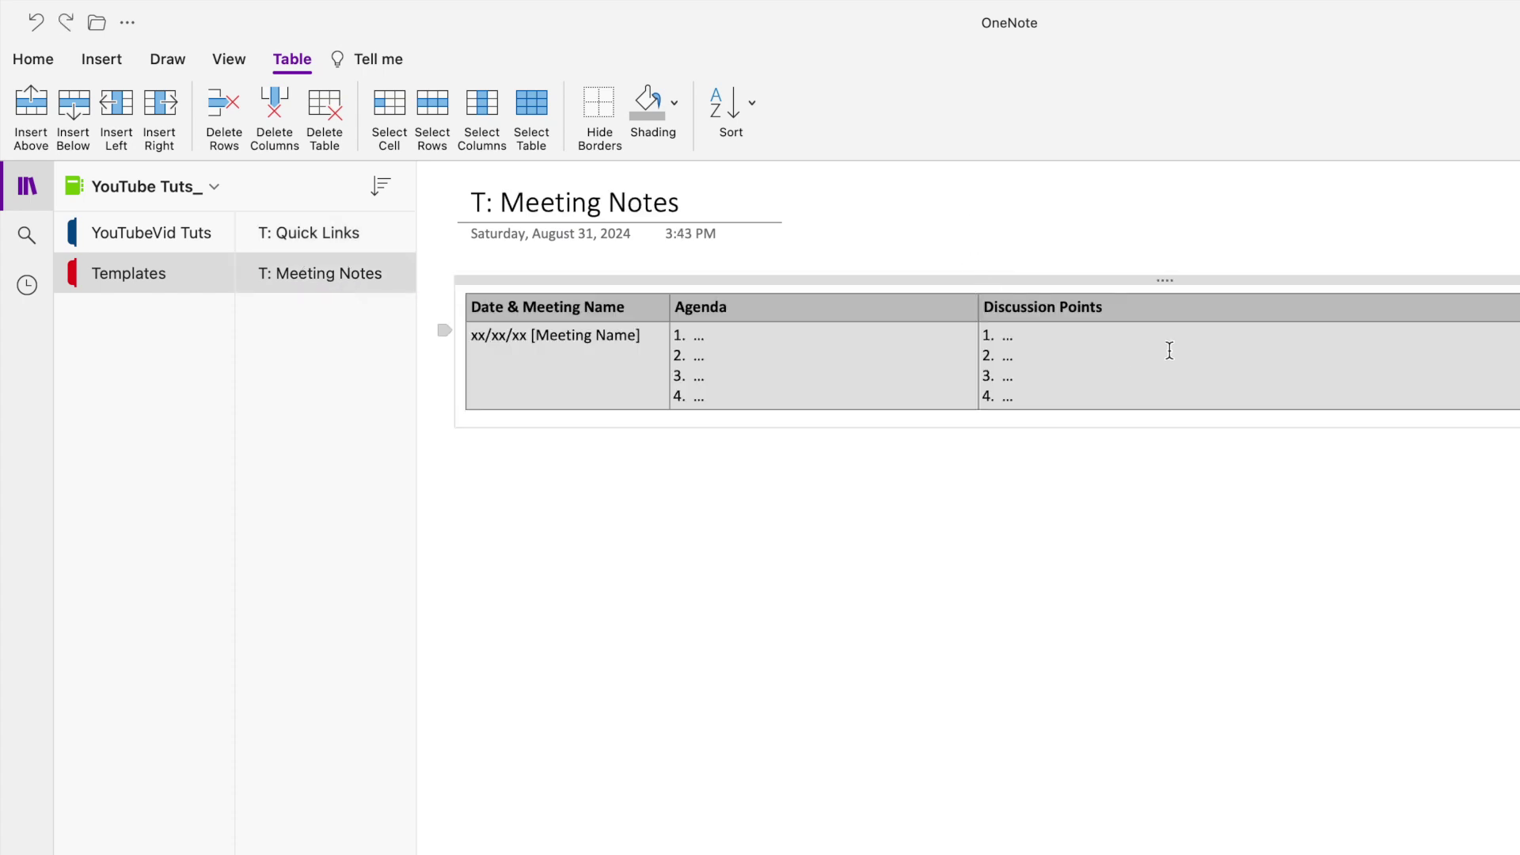
left_click(339, 233)
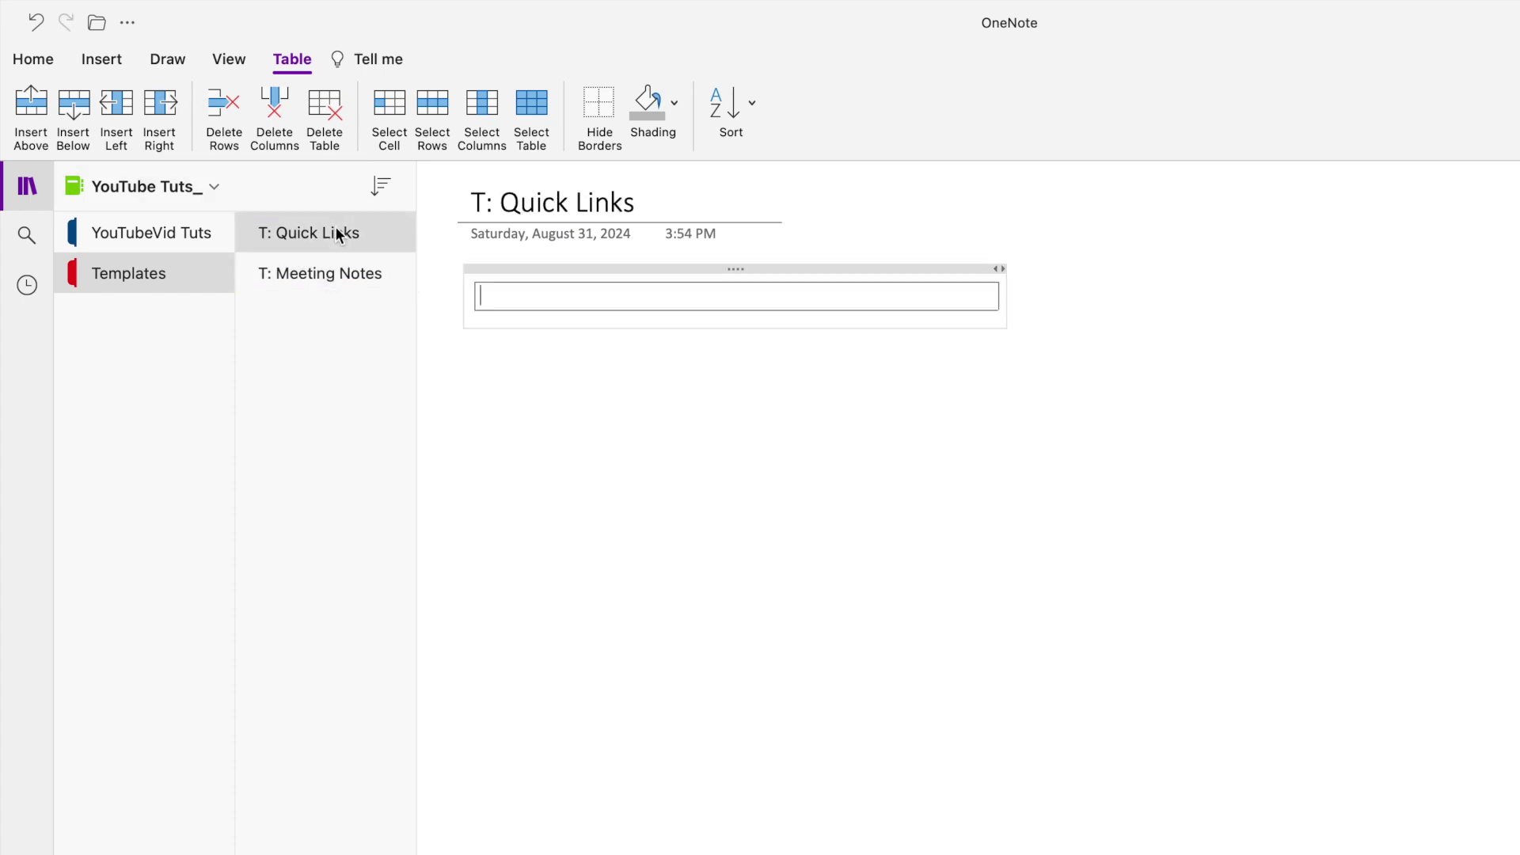
left_click(530, 296)
left_click(125, 60)
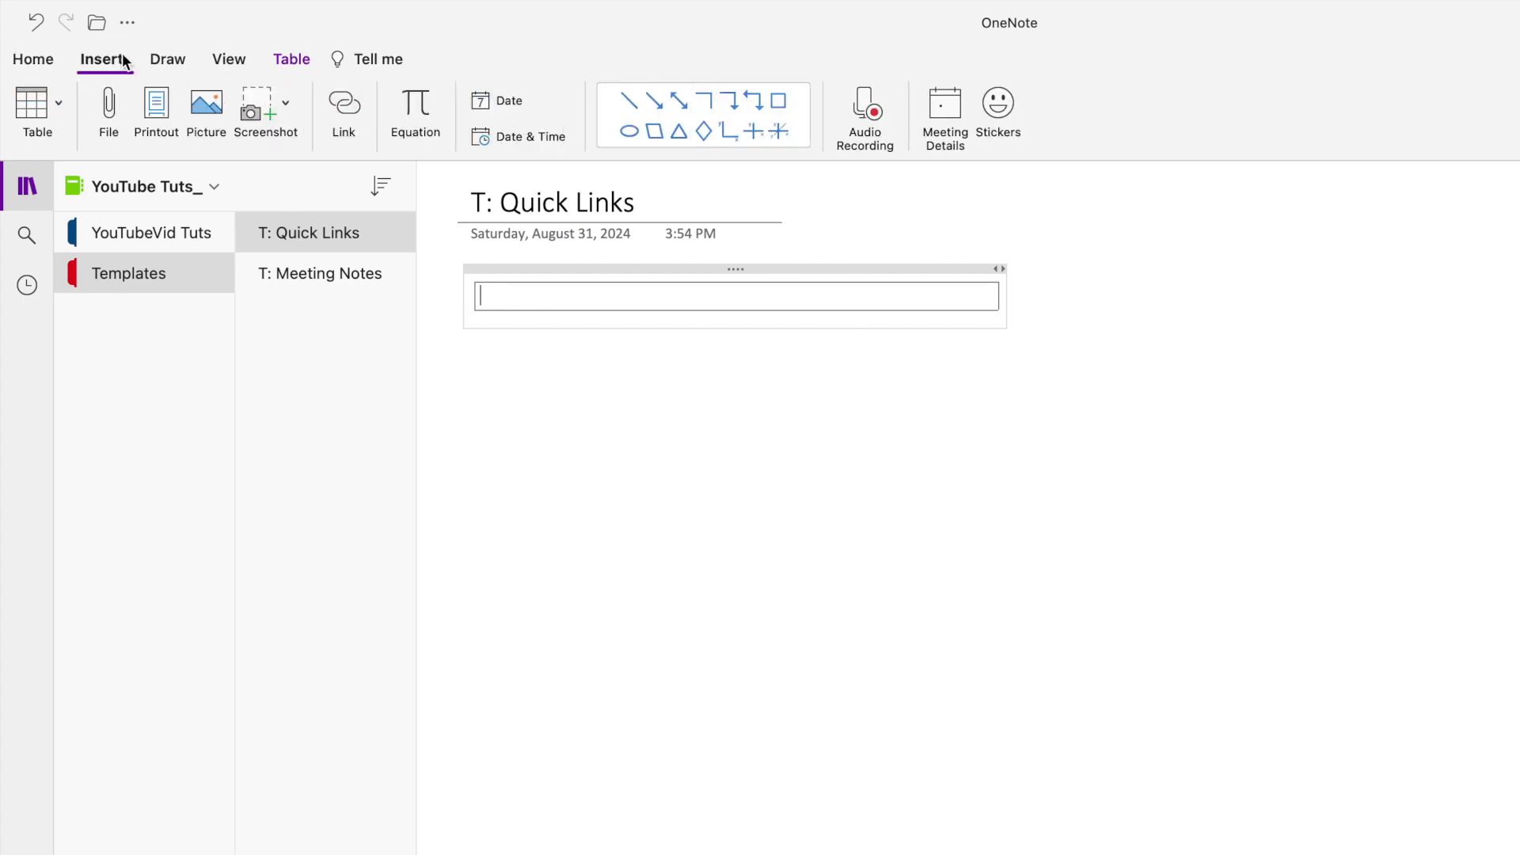
left_click(41, 128)
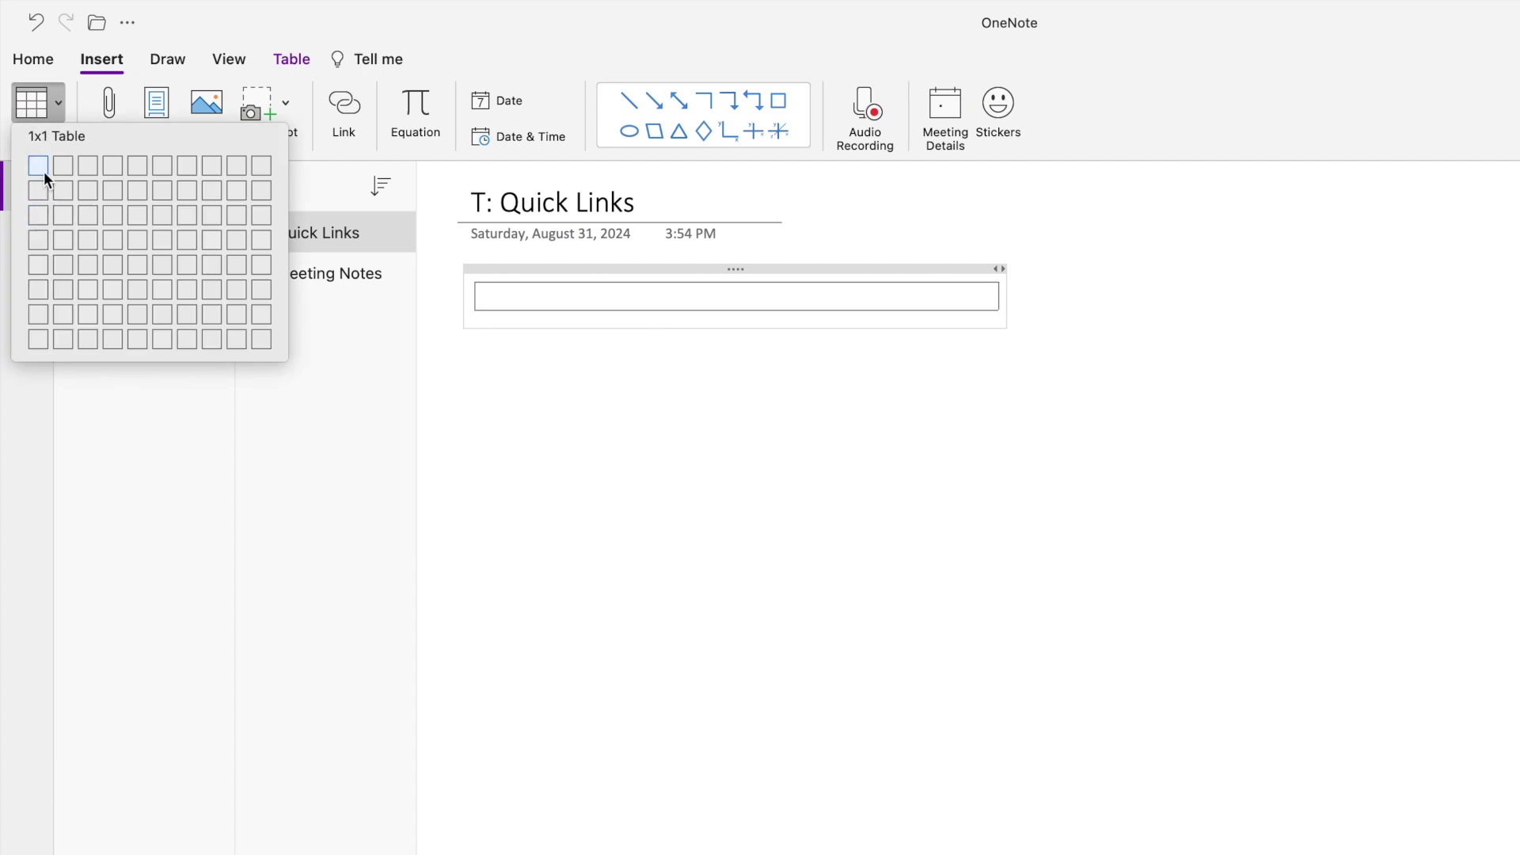
left_click(87, 190)
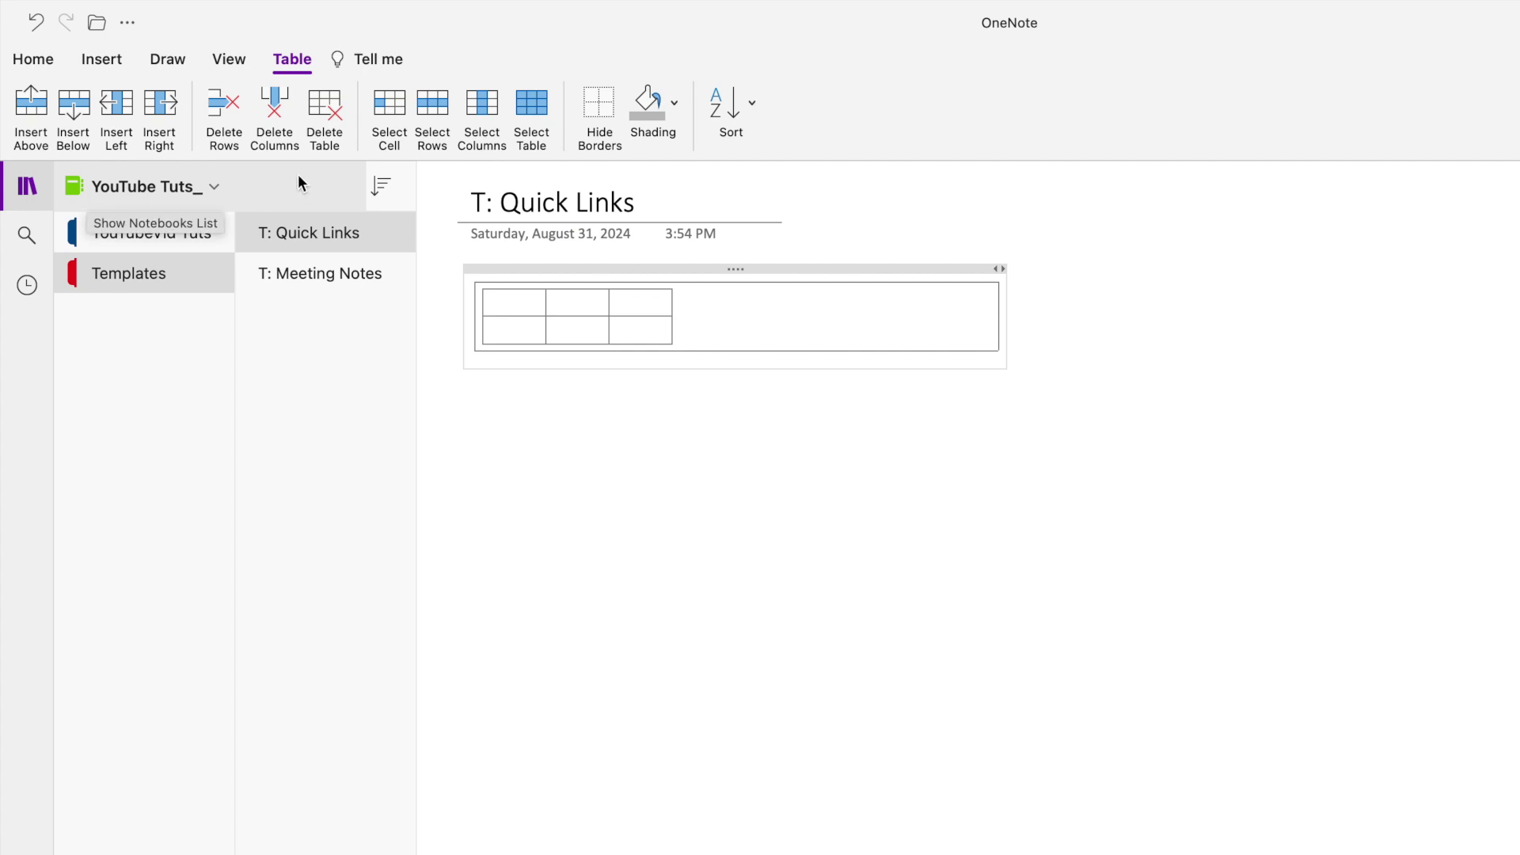
Insert a 1x1 table on a new line above the nested three-column table inside the Quick Links cell.
key("Return")
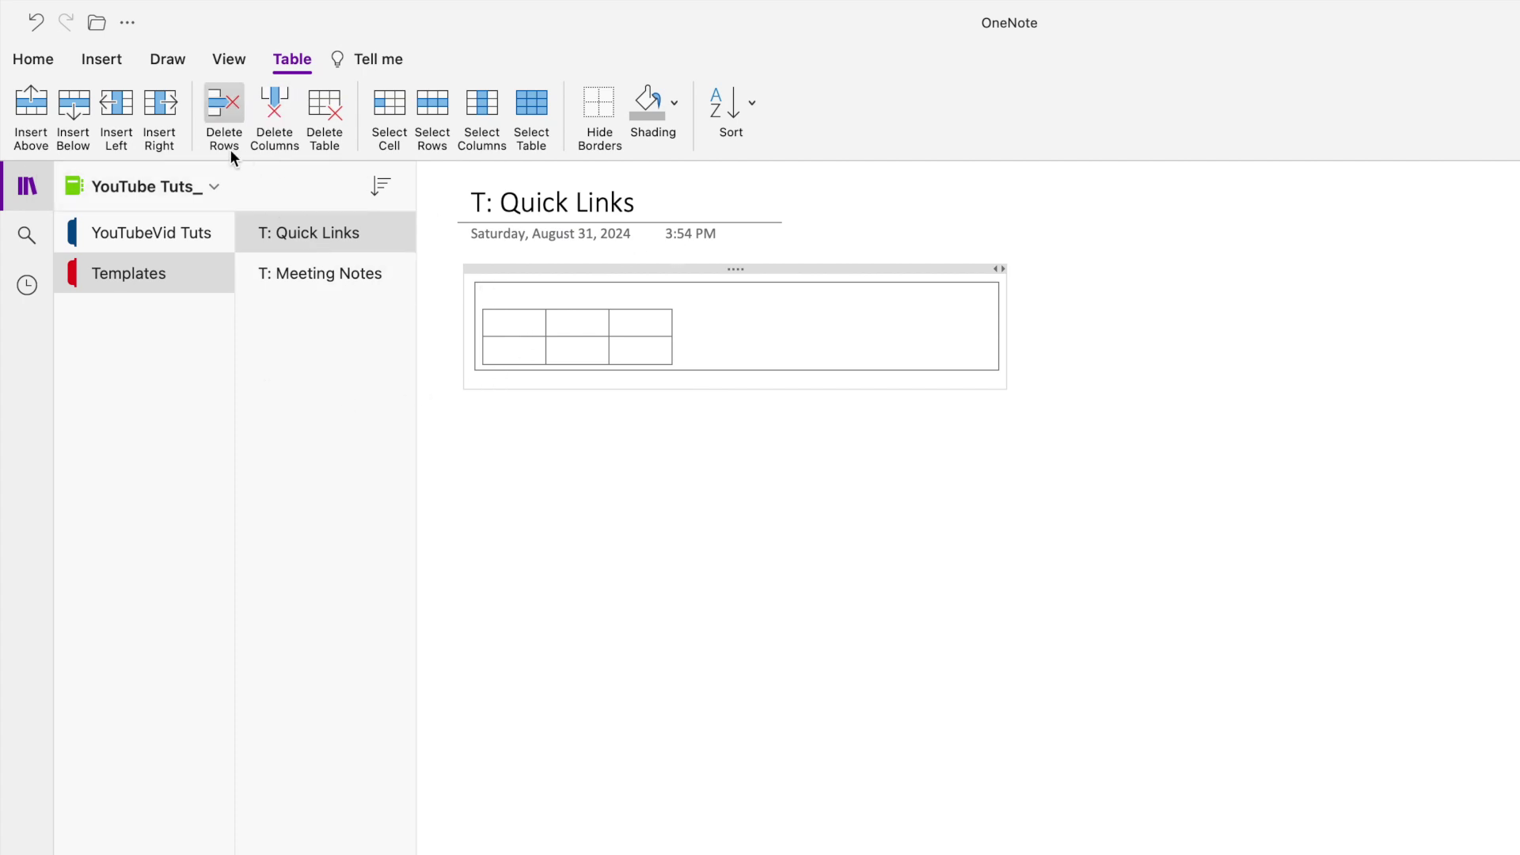
left_click(105, 65)
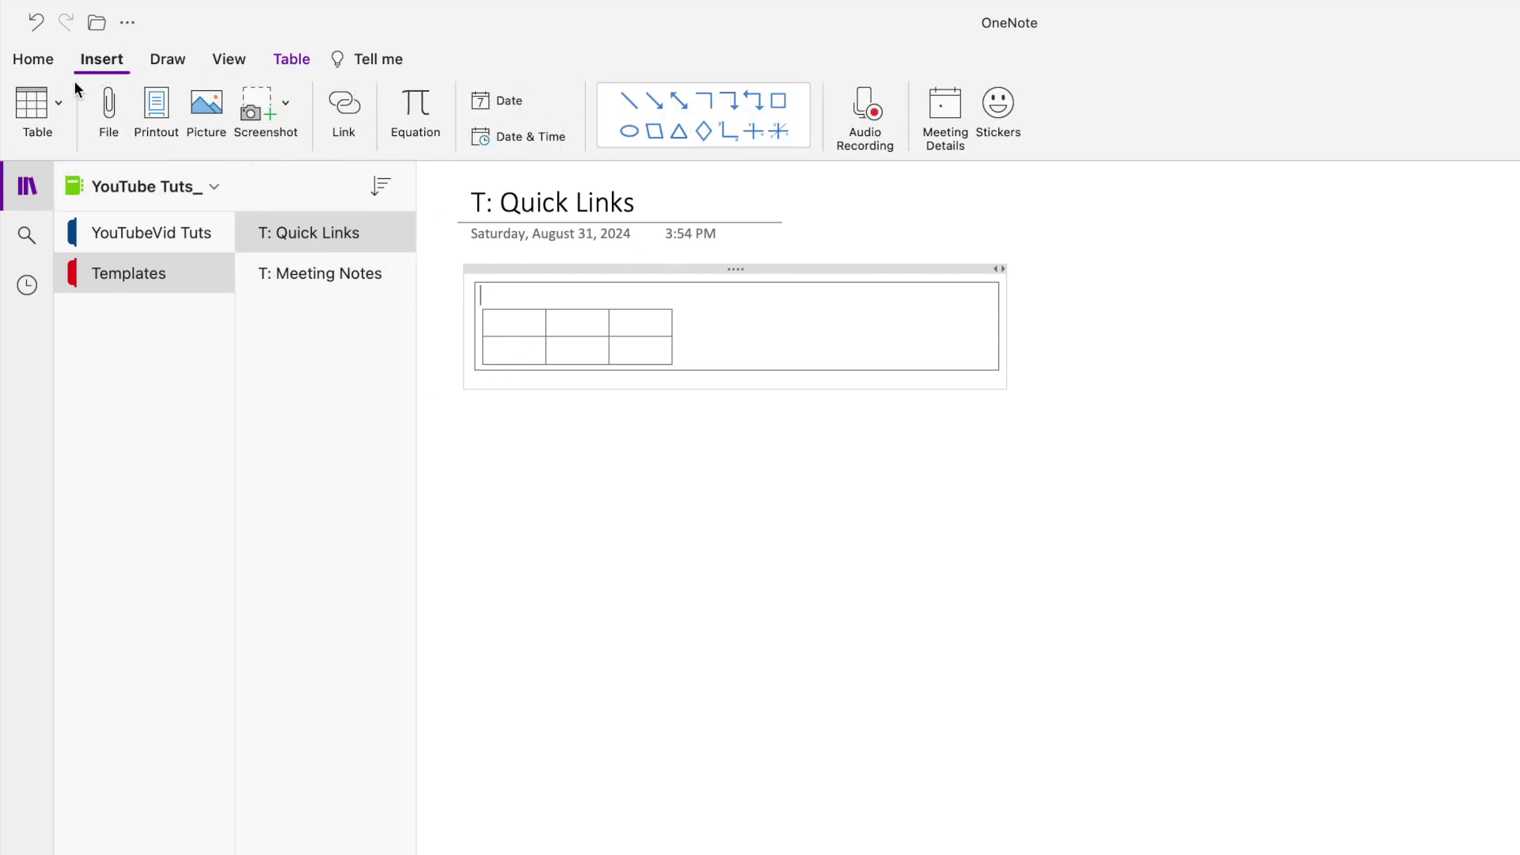
left_click(37, 104)
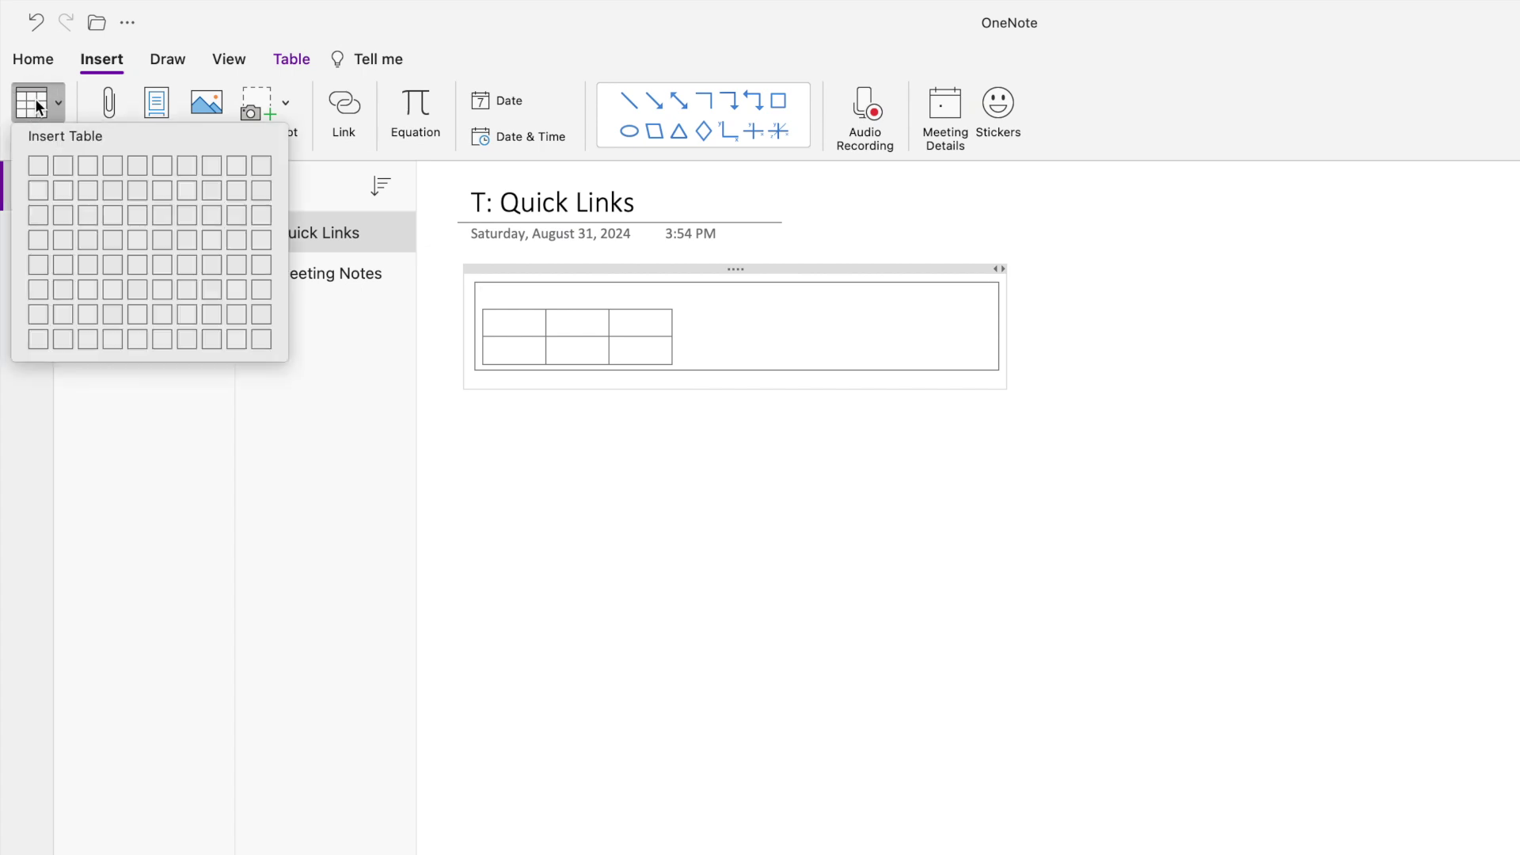
left_click(40, 163)
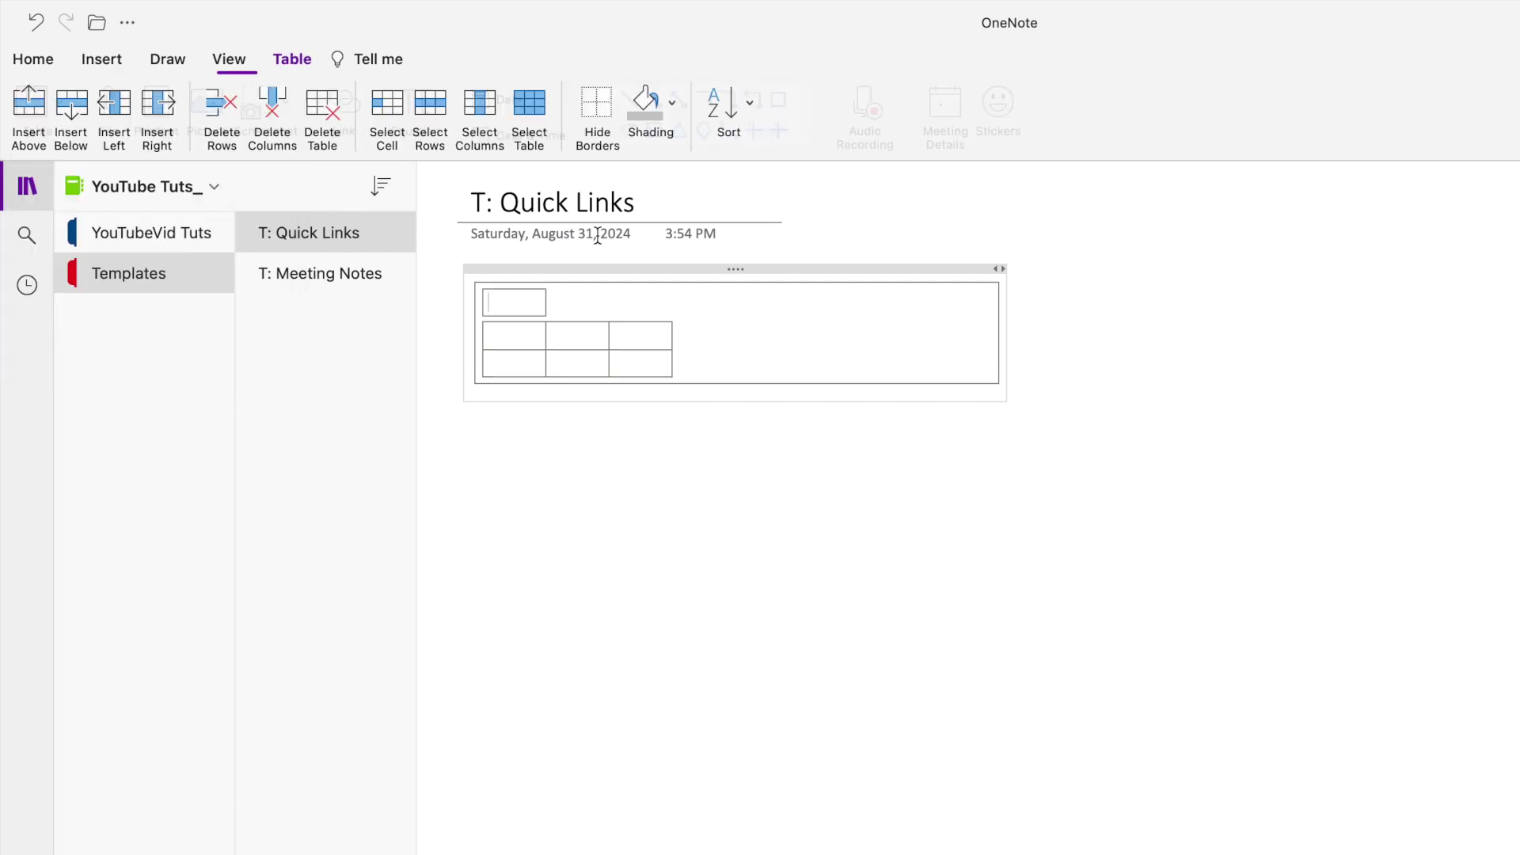
Widen the nested 1x1 table and the three-column table below it so both fill the outer cell's width.
left_click_drag(544, 301, 994, 307)
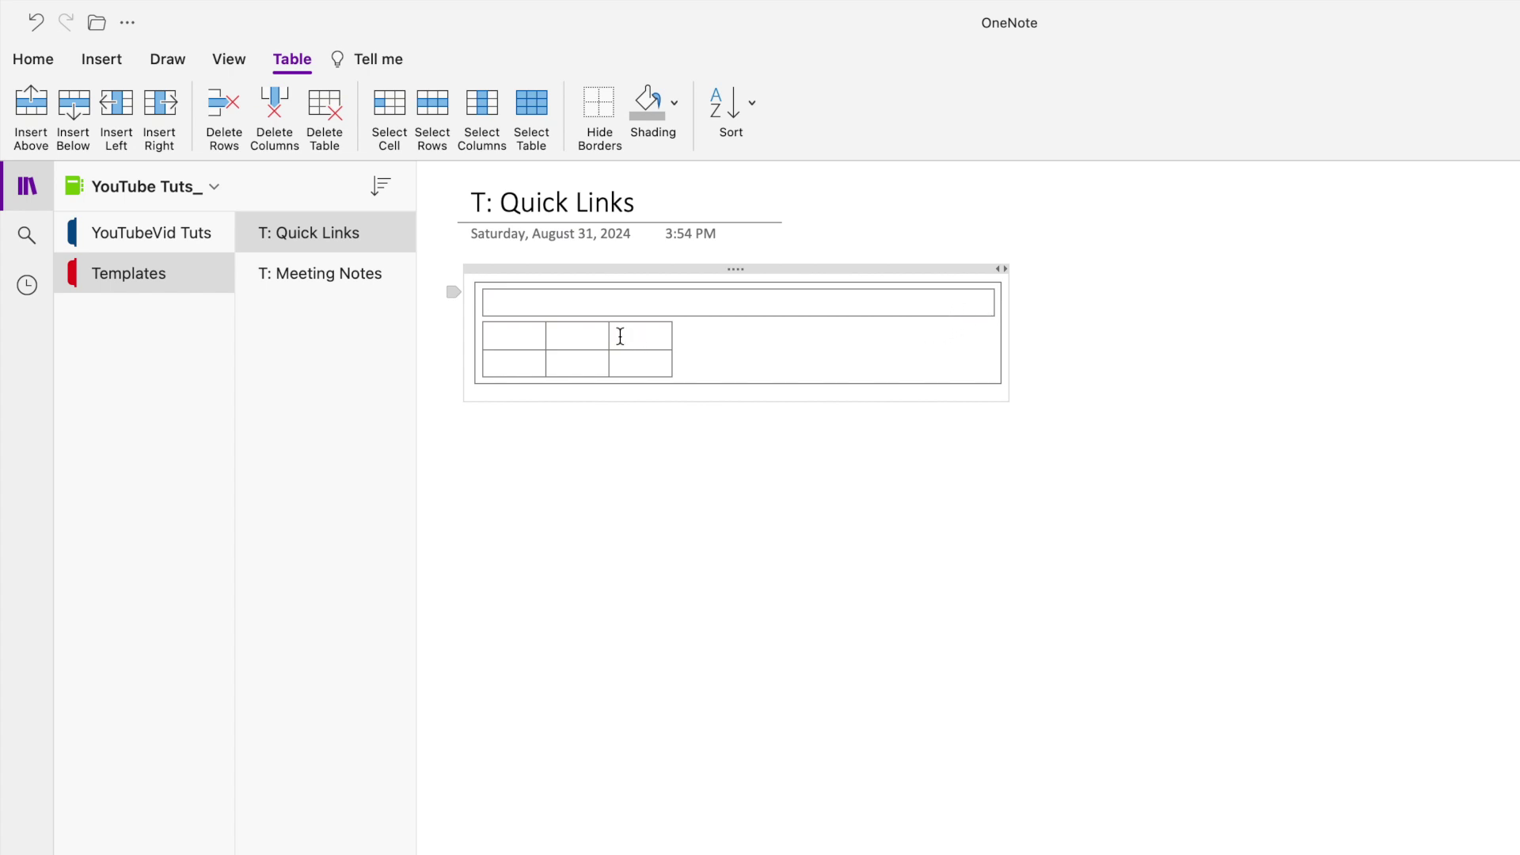
left_click_drag(546, 340, 957, 338)
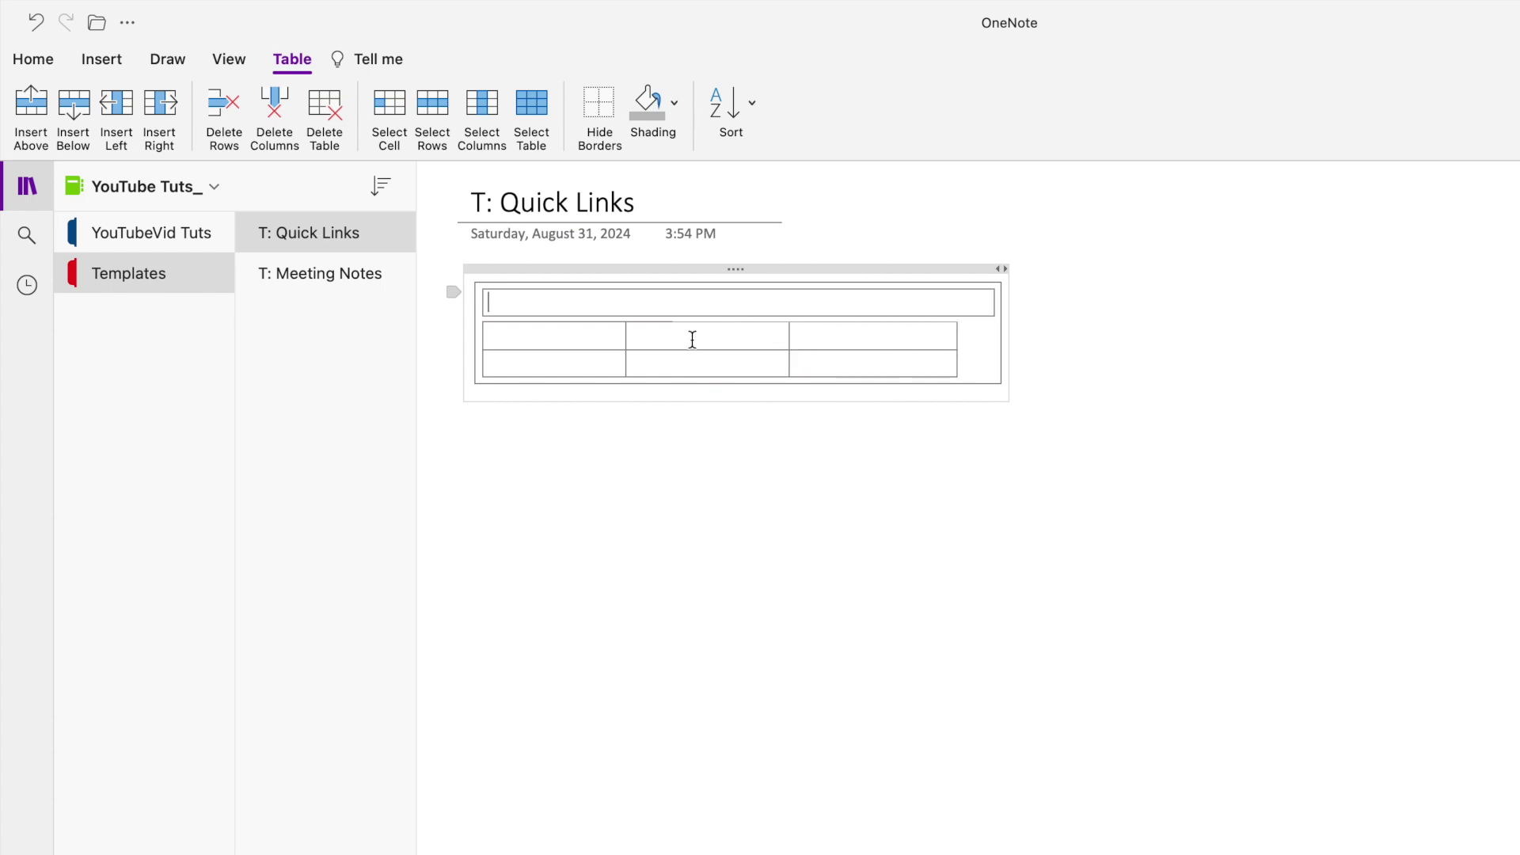
left_click_drag(625, 338, 664, 338)
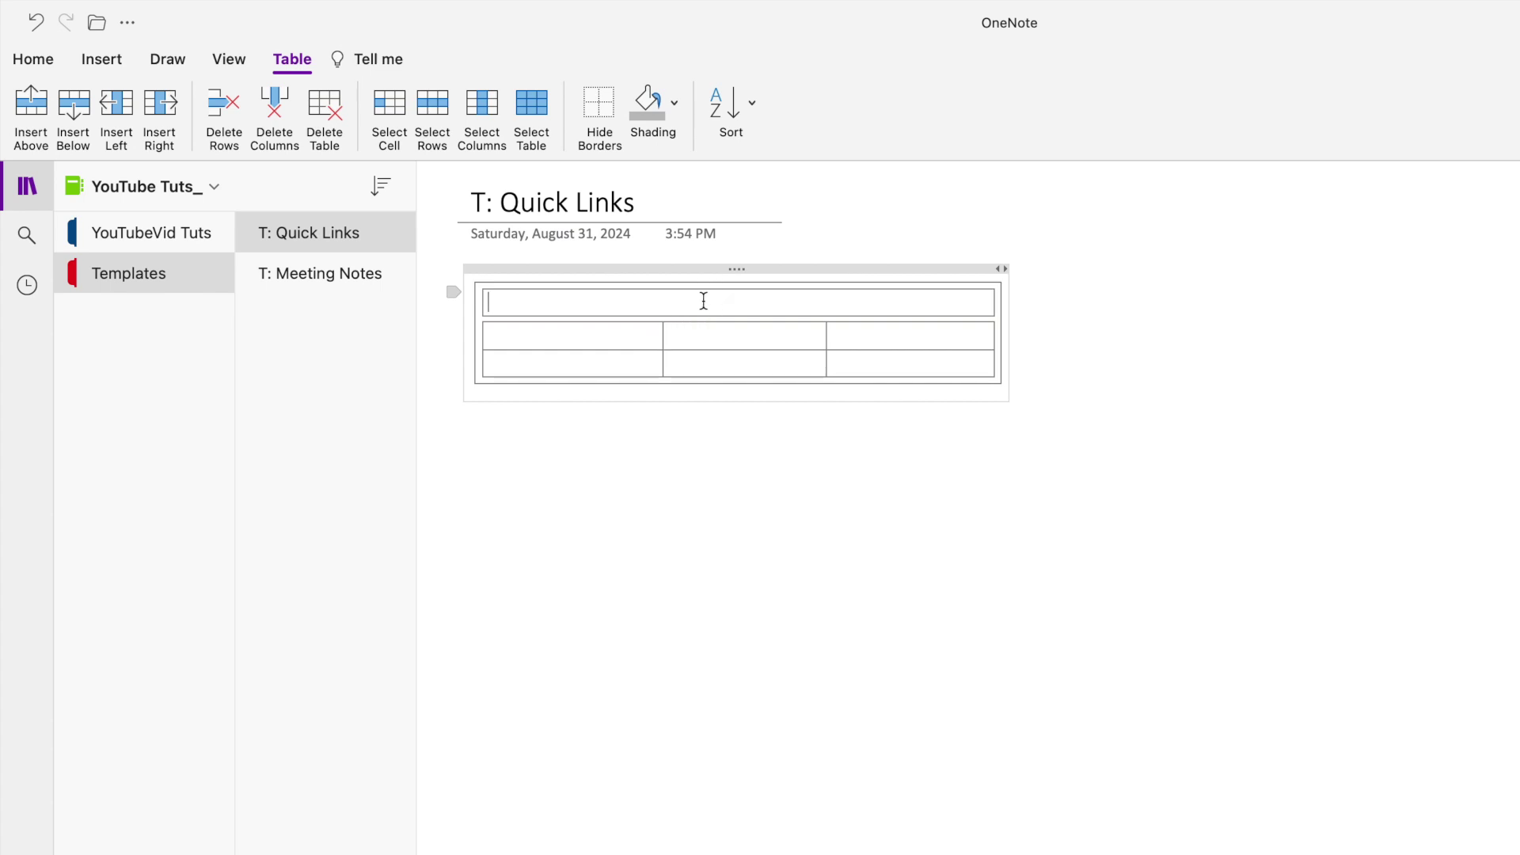
Enter "Quick Links" in bold in the nested 1x1 table above the three columns.
type("Quick Links")
key("shift+Left")
key("shift+Left")
key("shift+Left")
key("shift+Left")
key("shift+Left")
key("shift+Left")
key("shift+Left")
key("shift+Left")
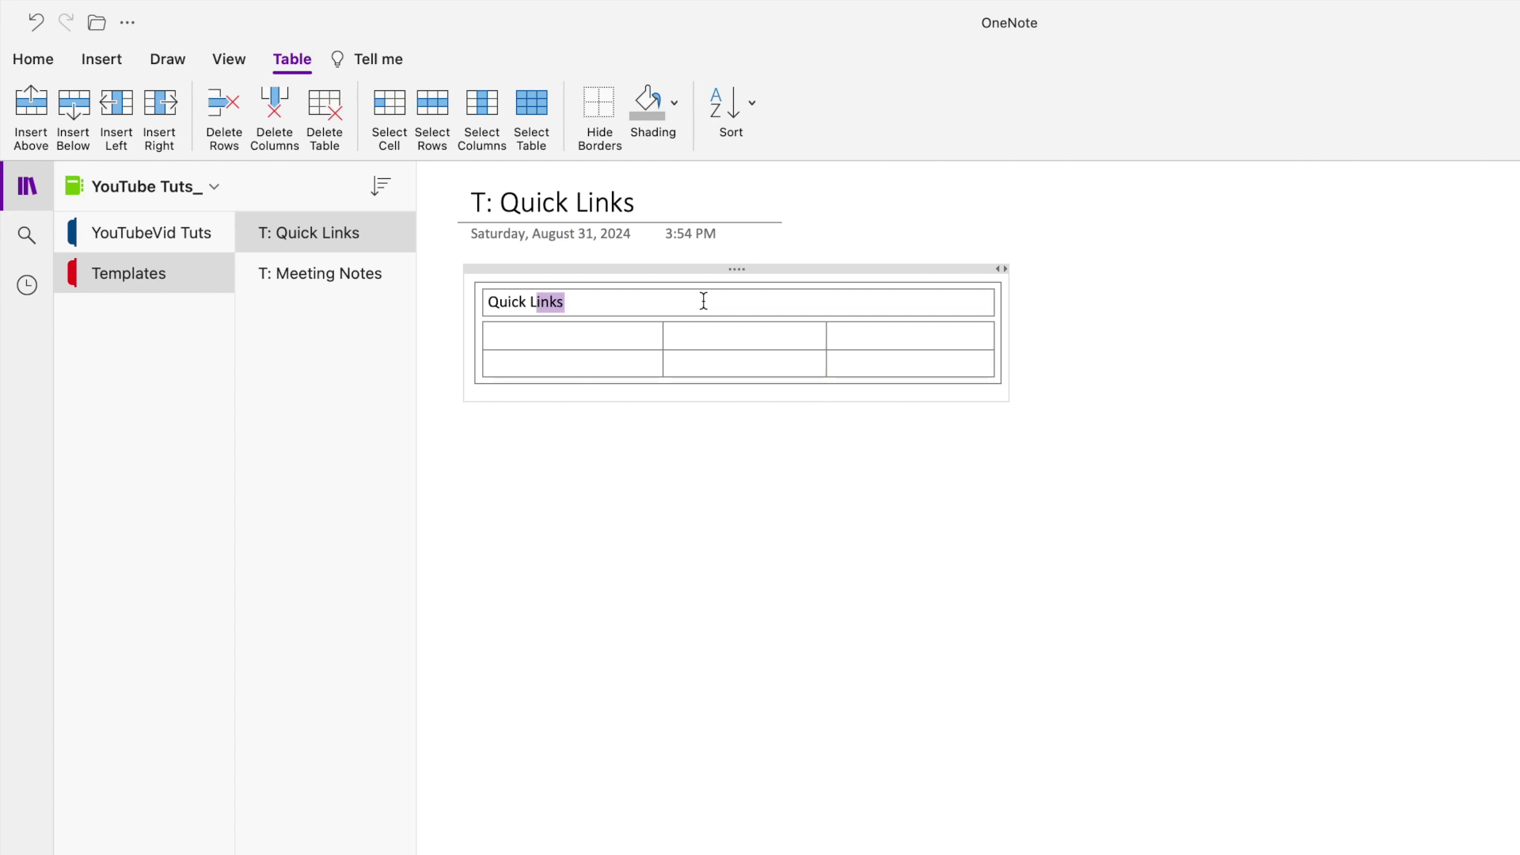
key("shift+Left")
key("shift+Left")
key("shift+Left")
key("super+b")
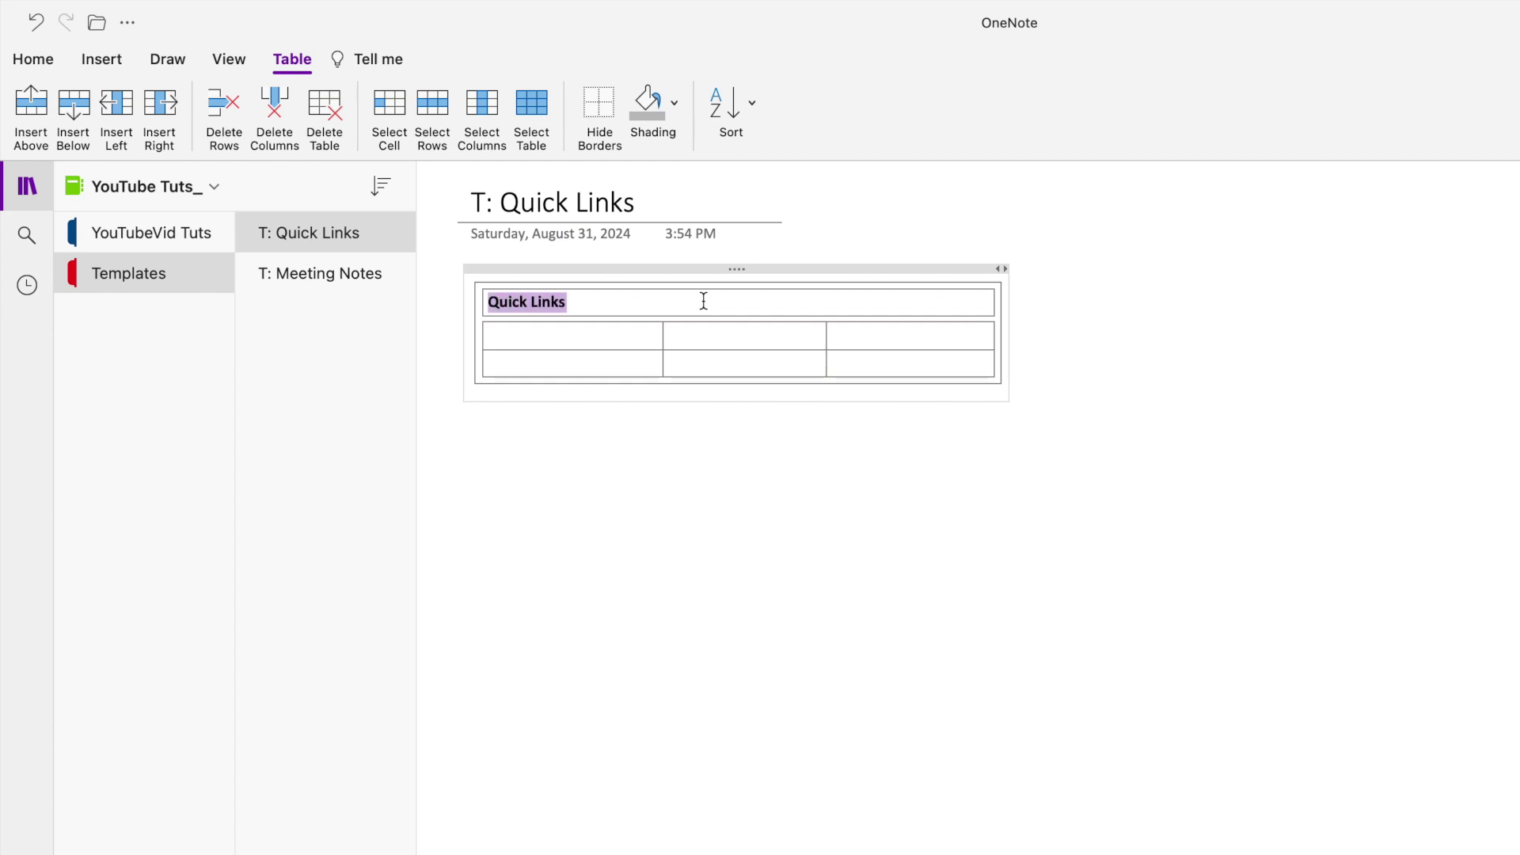
Center the "Quick Links" heading and shade its cell grey.
left_click(106, 59)
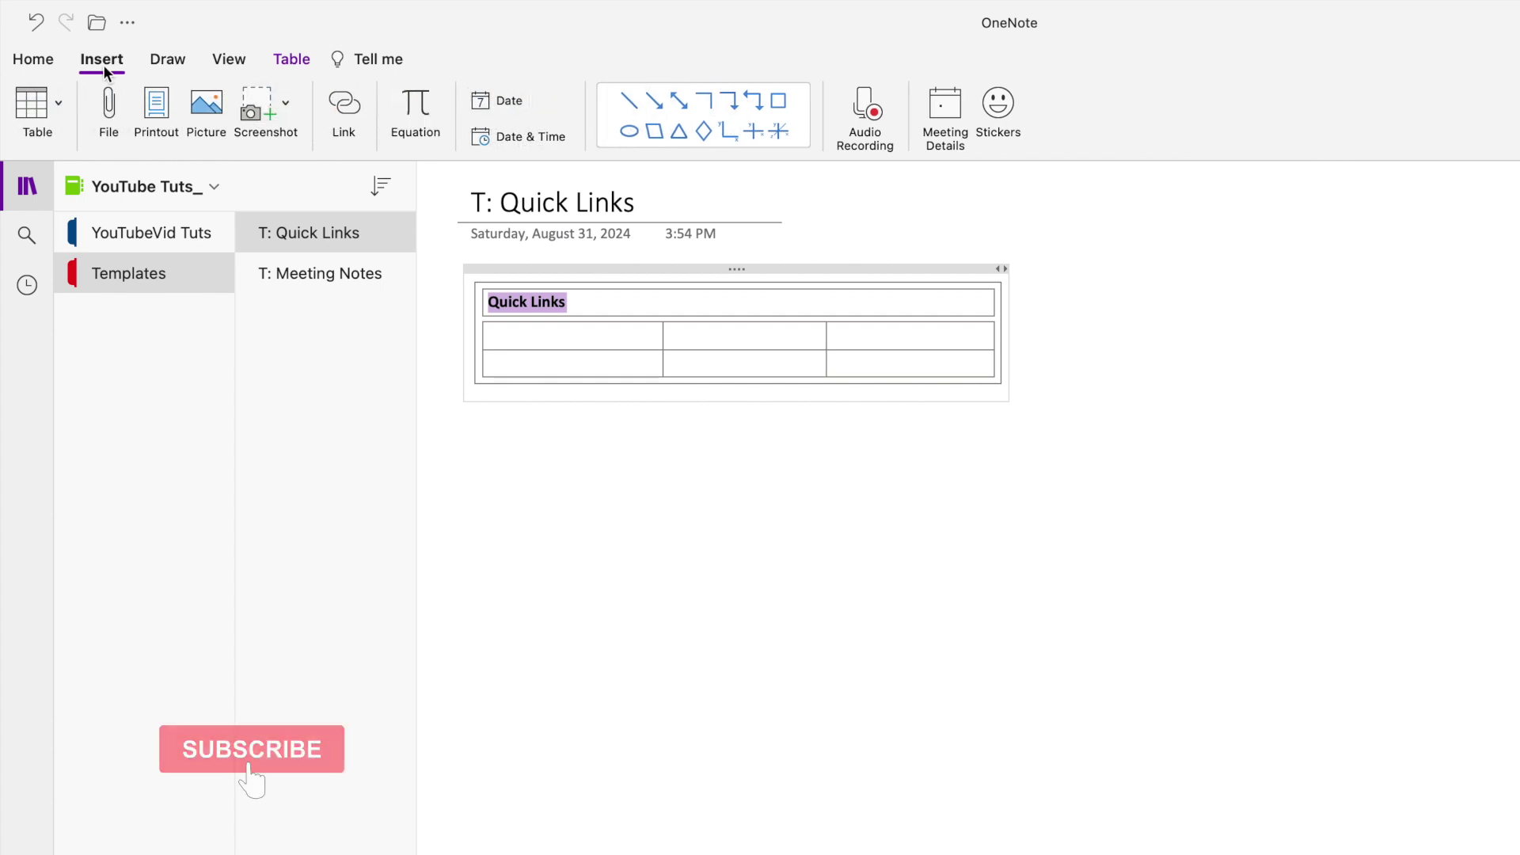
left_click(33, 60)
left_click(474, 136)
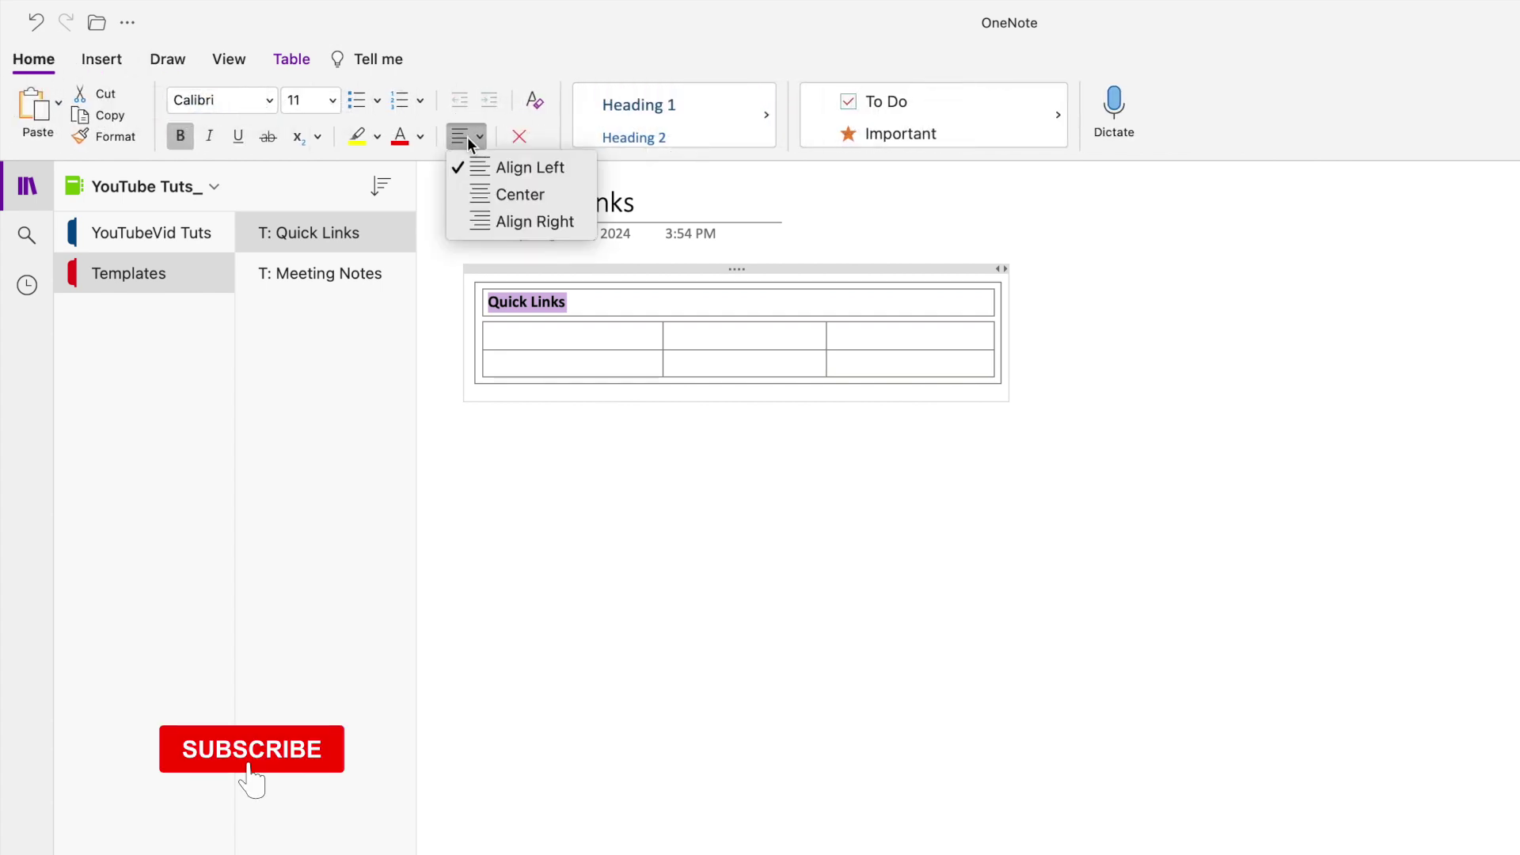
left_click(483, 194)
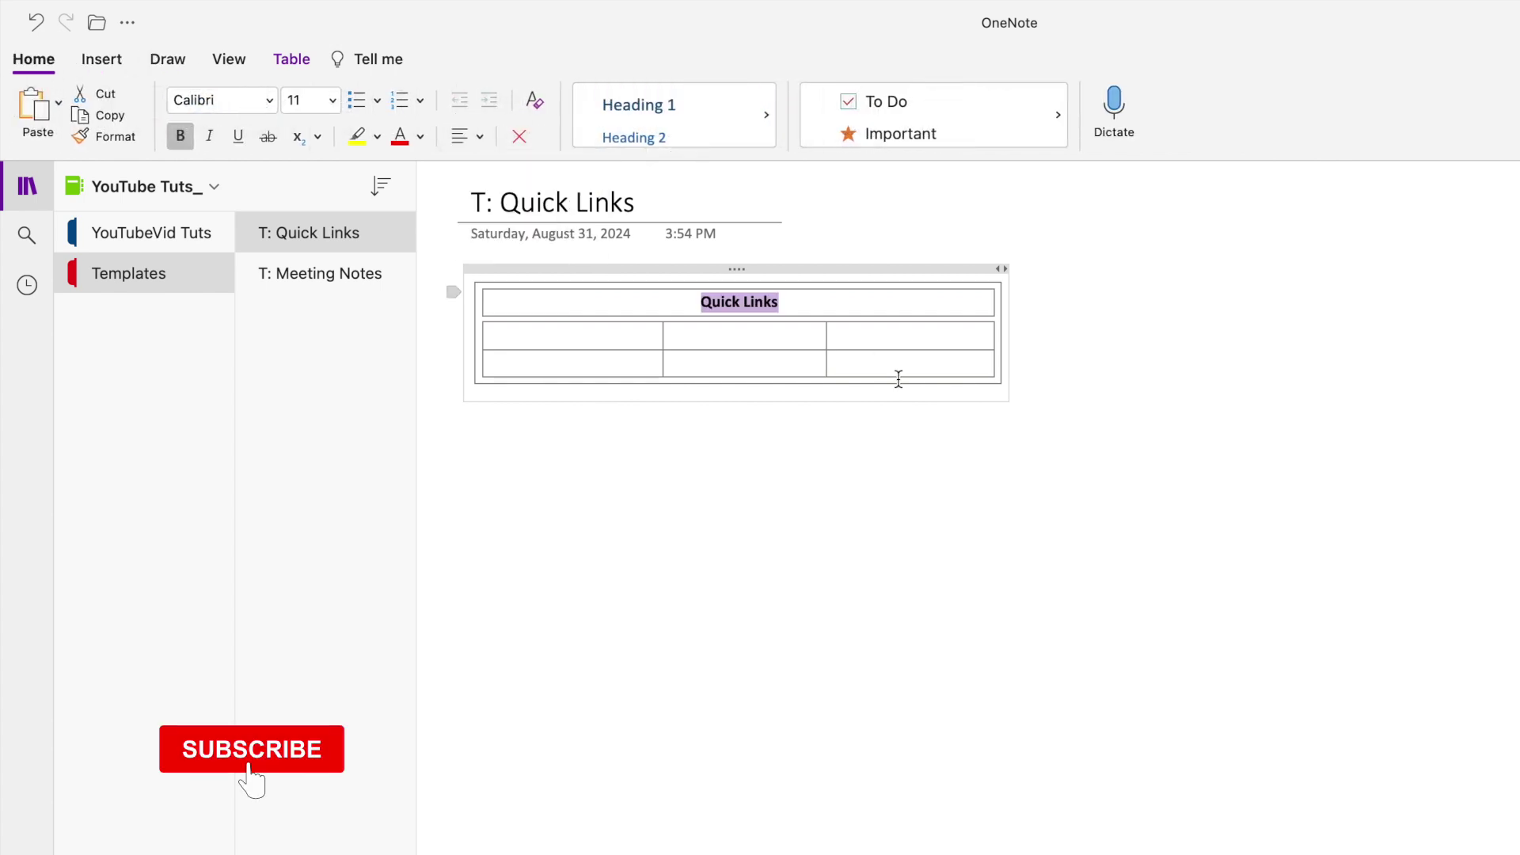
left_click(906, 301)
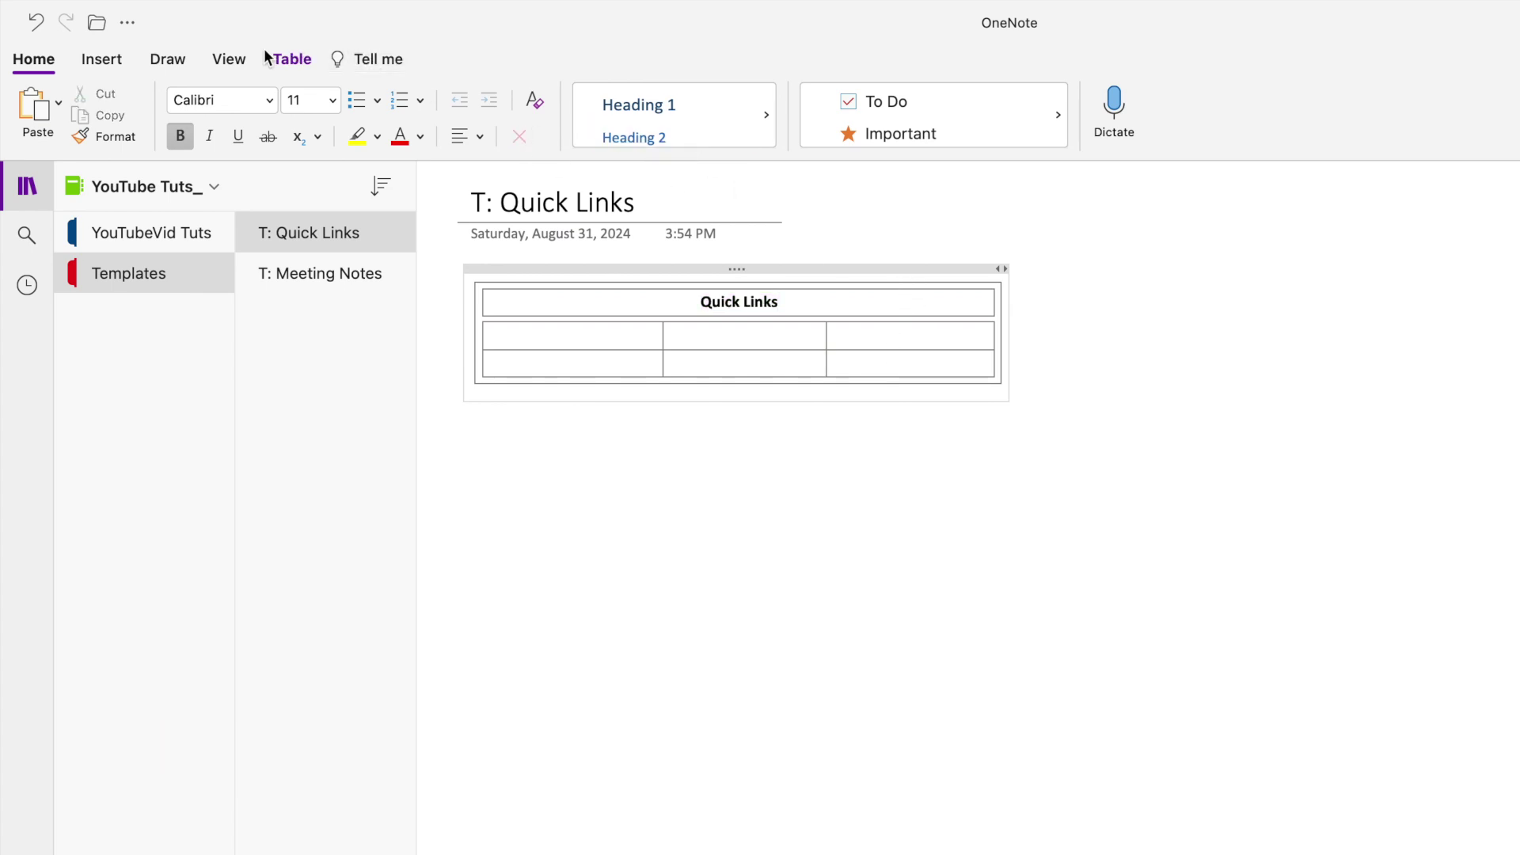
left_click(295, 60)
left_click(650, 102)
left_click(978, 526)
key("BackSpace")
key("BackSpace")
key("BackSpace")
key("BackSpace")
key("BackSpace")
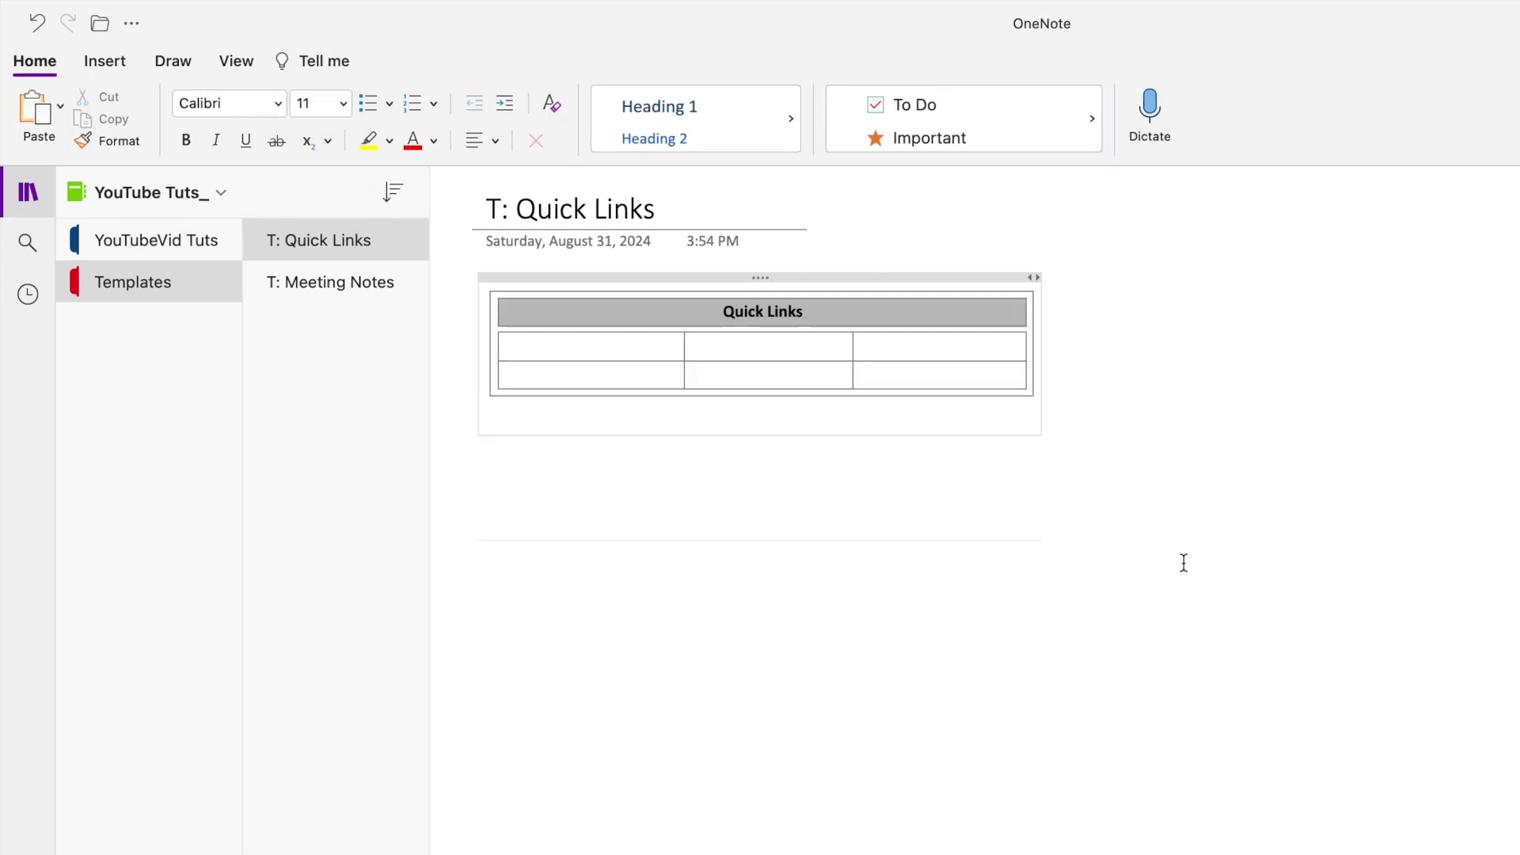
key("BackSpace")
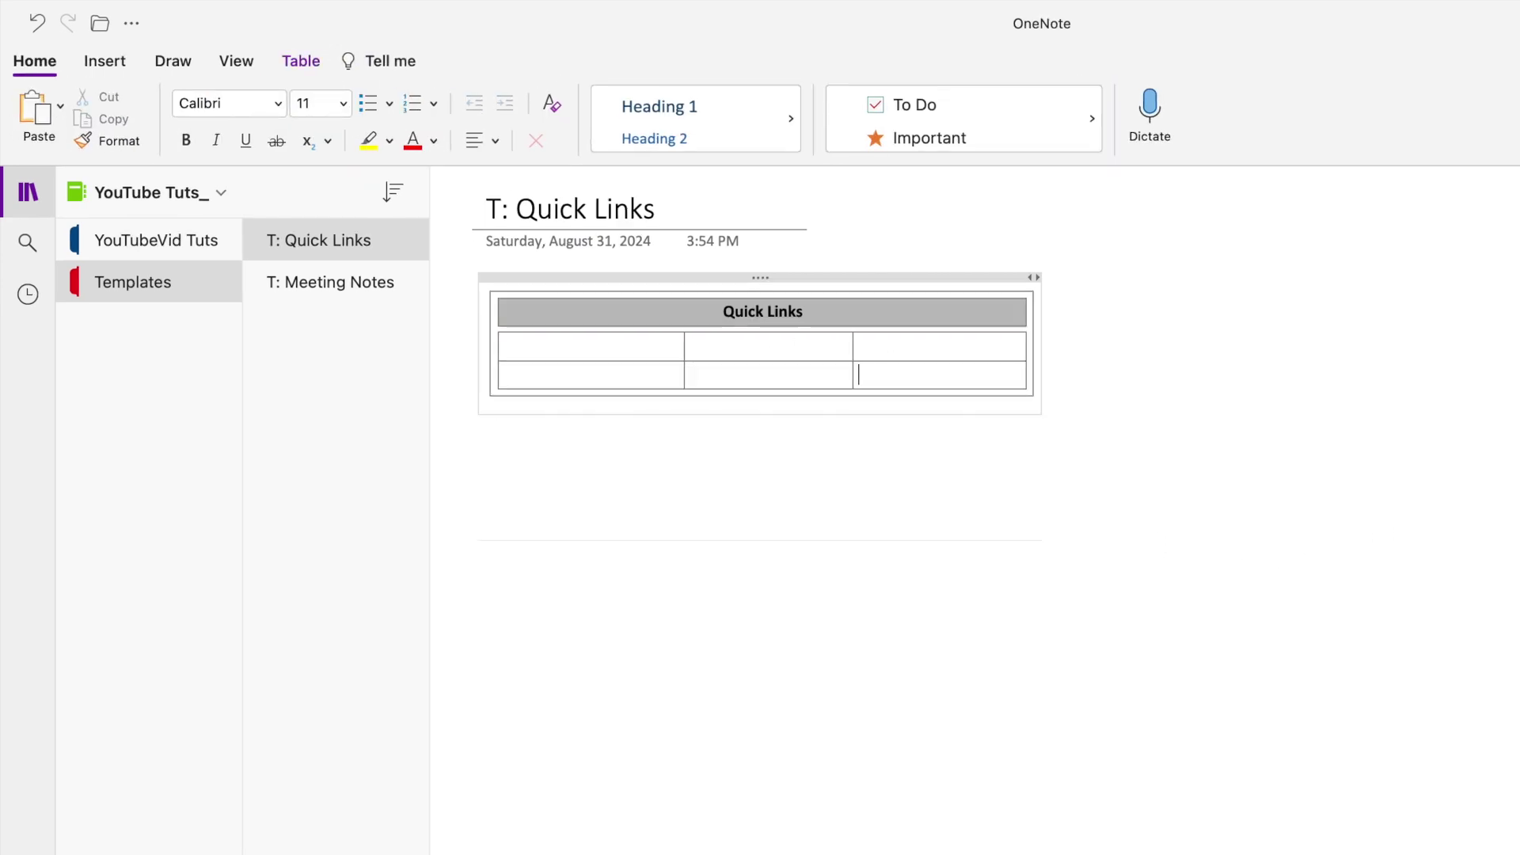
left_click(885, 272)
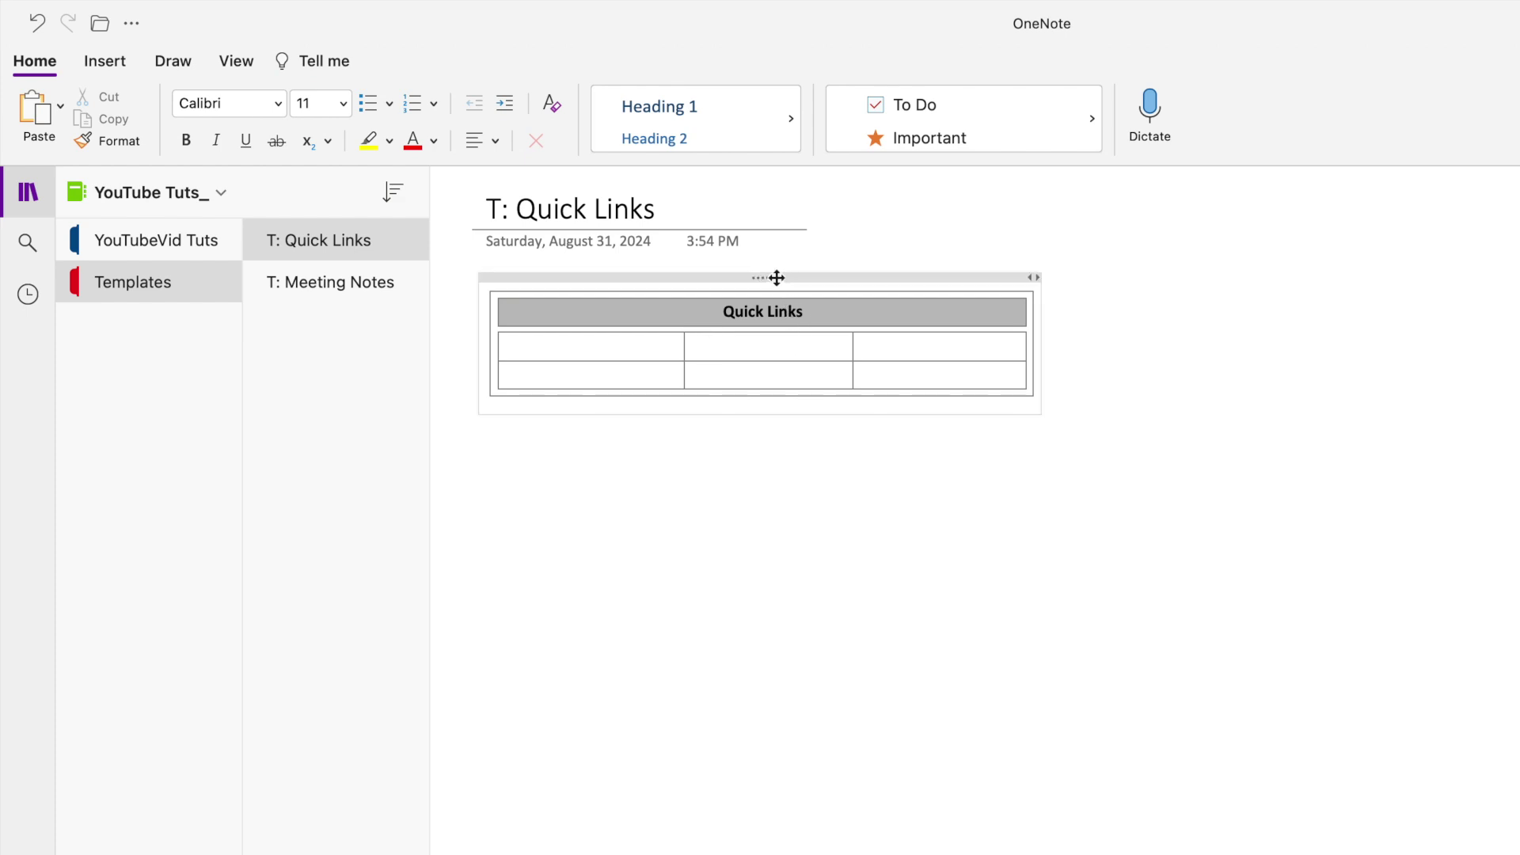
Insert one more row below the bottom row of the nested three-column table.
left_click_drag(977, 383, 656, 377)
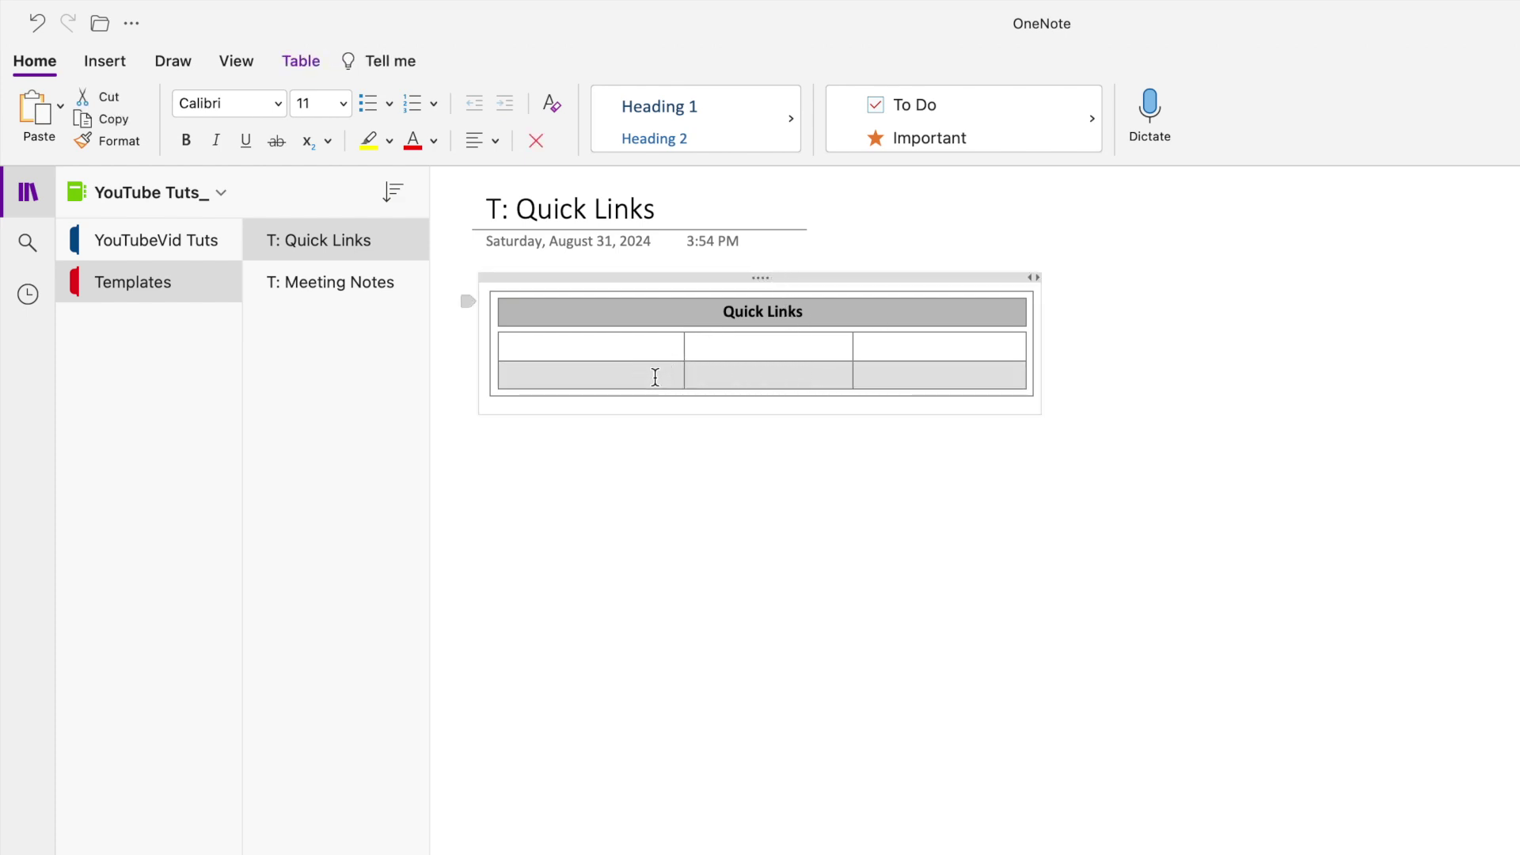
right_click(655, 378)
mouse_move(740, 570)
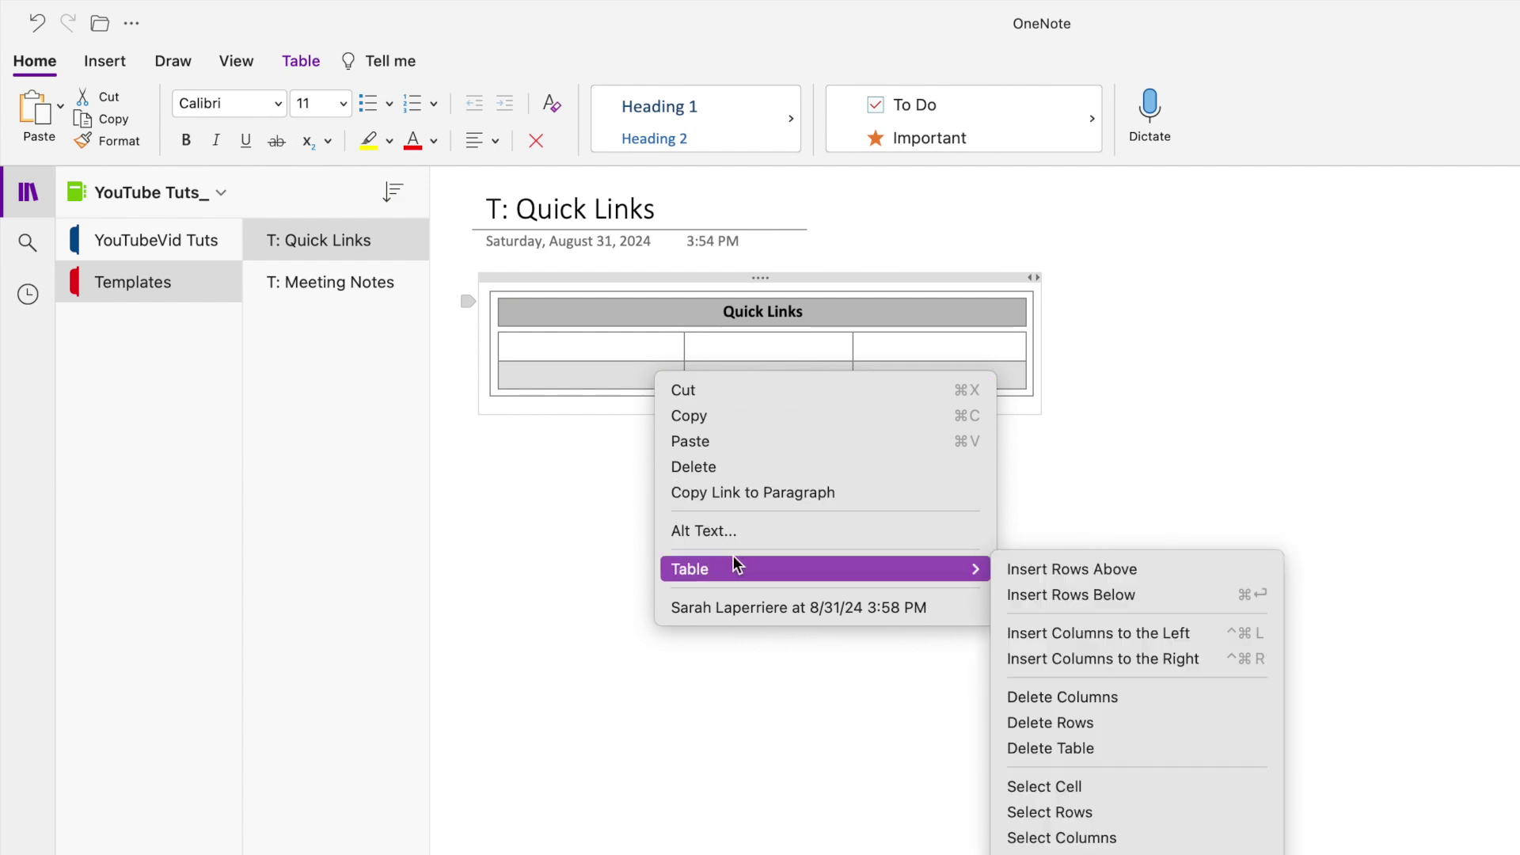
left_click(1026, 594)
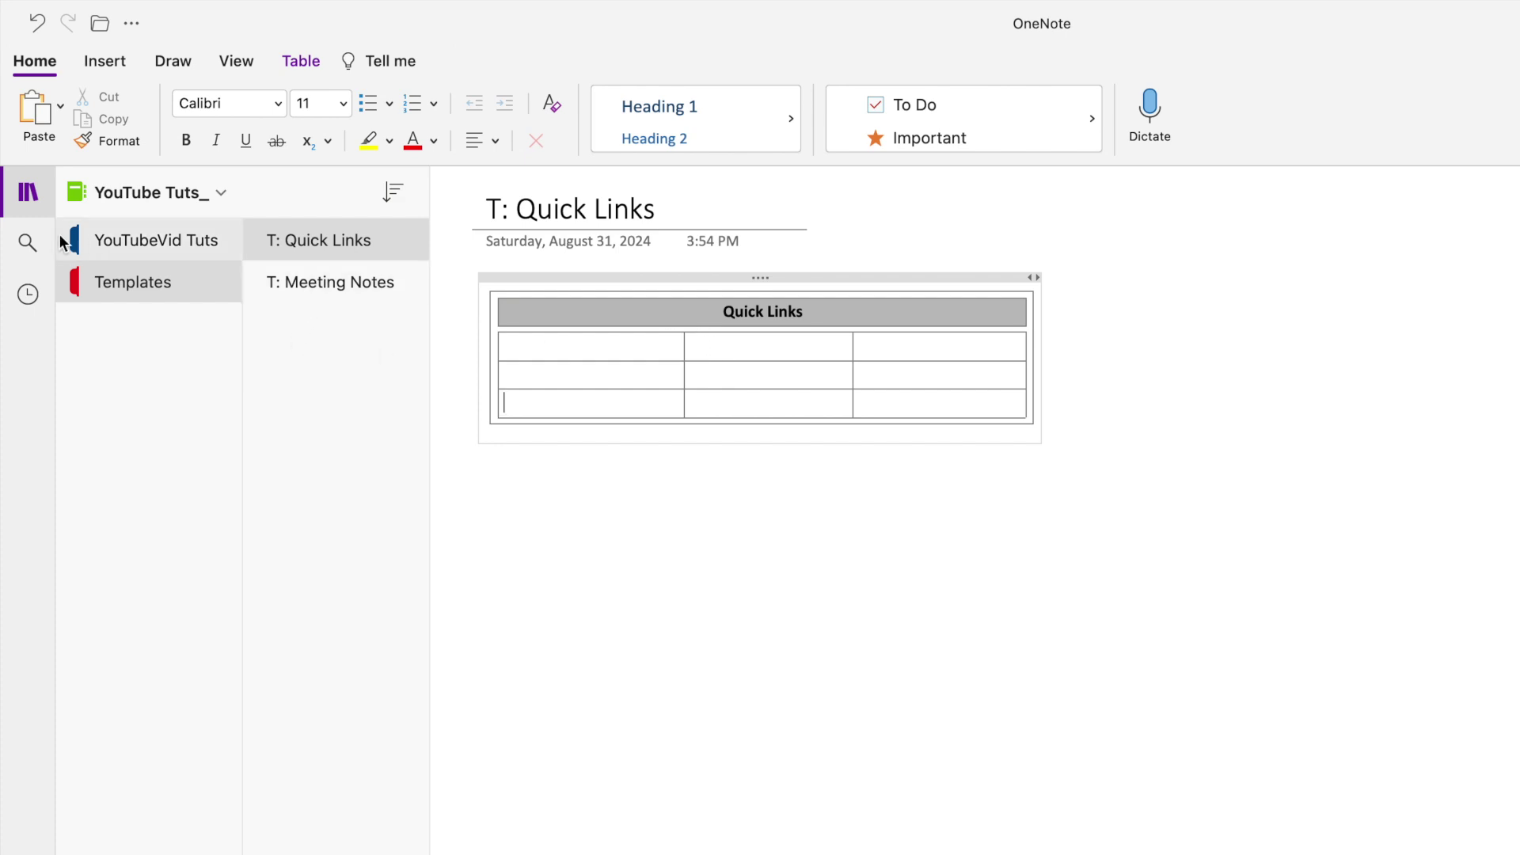
Copy a paragraph link to the "8/15/24 MOR Meeting" entry on the Monthly Operations Review page.
left_click(141, 244)
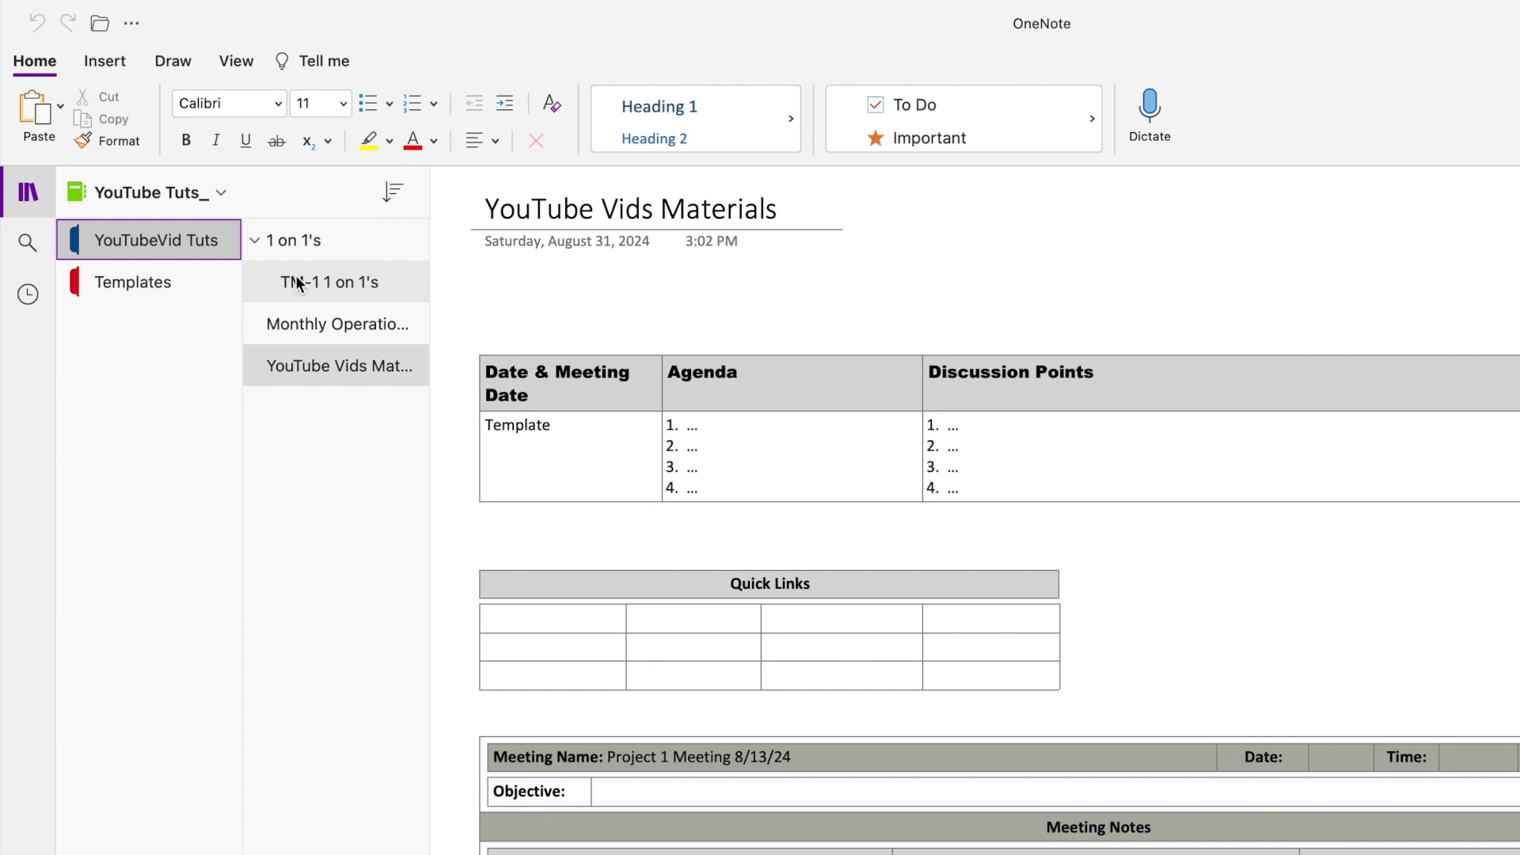
left_click(319, 324)
left_click_drag(643, 543, 491, 527)
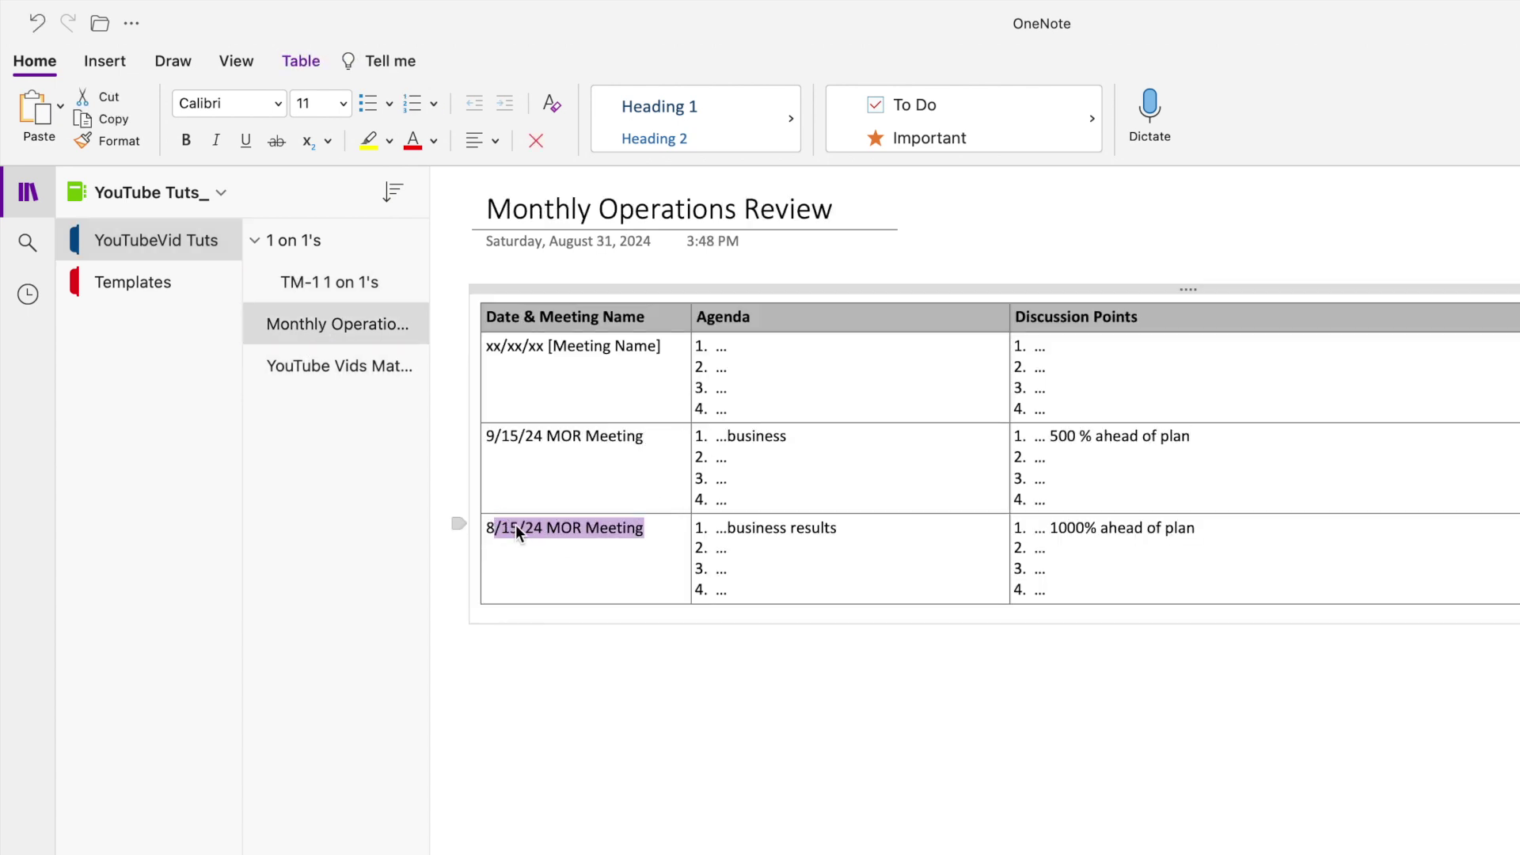
right_click(500, 529)
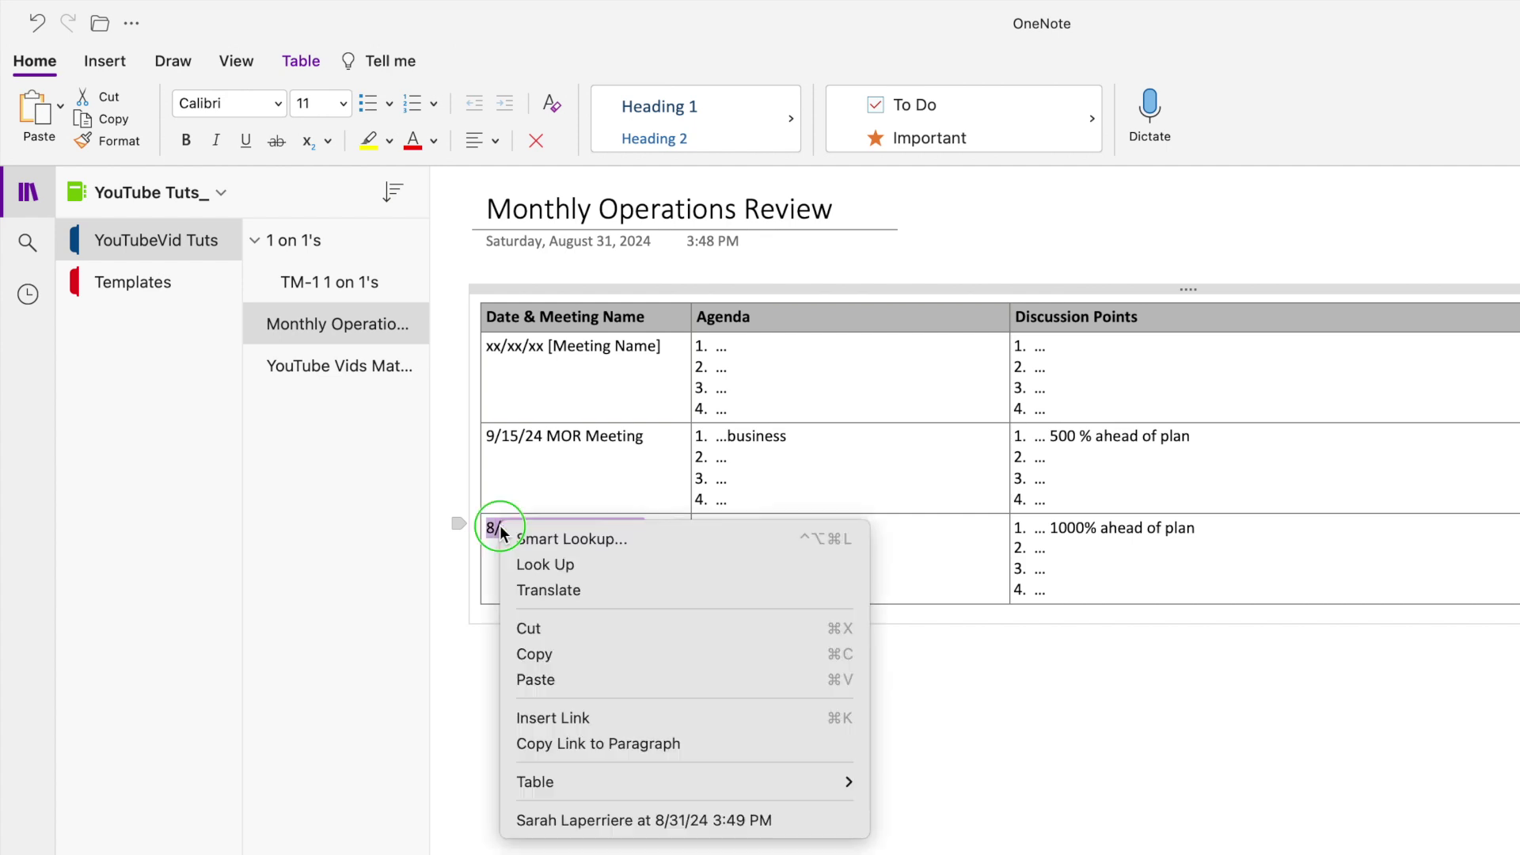
left_click(592, 748)
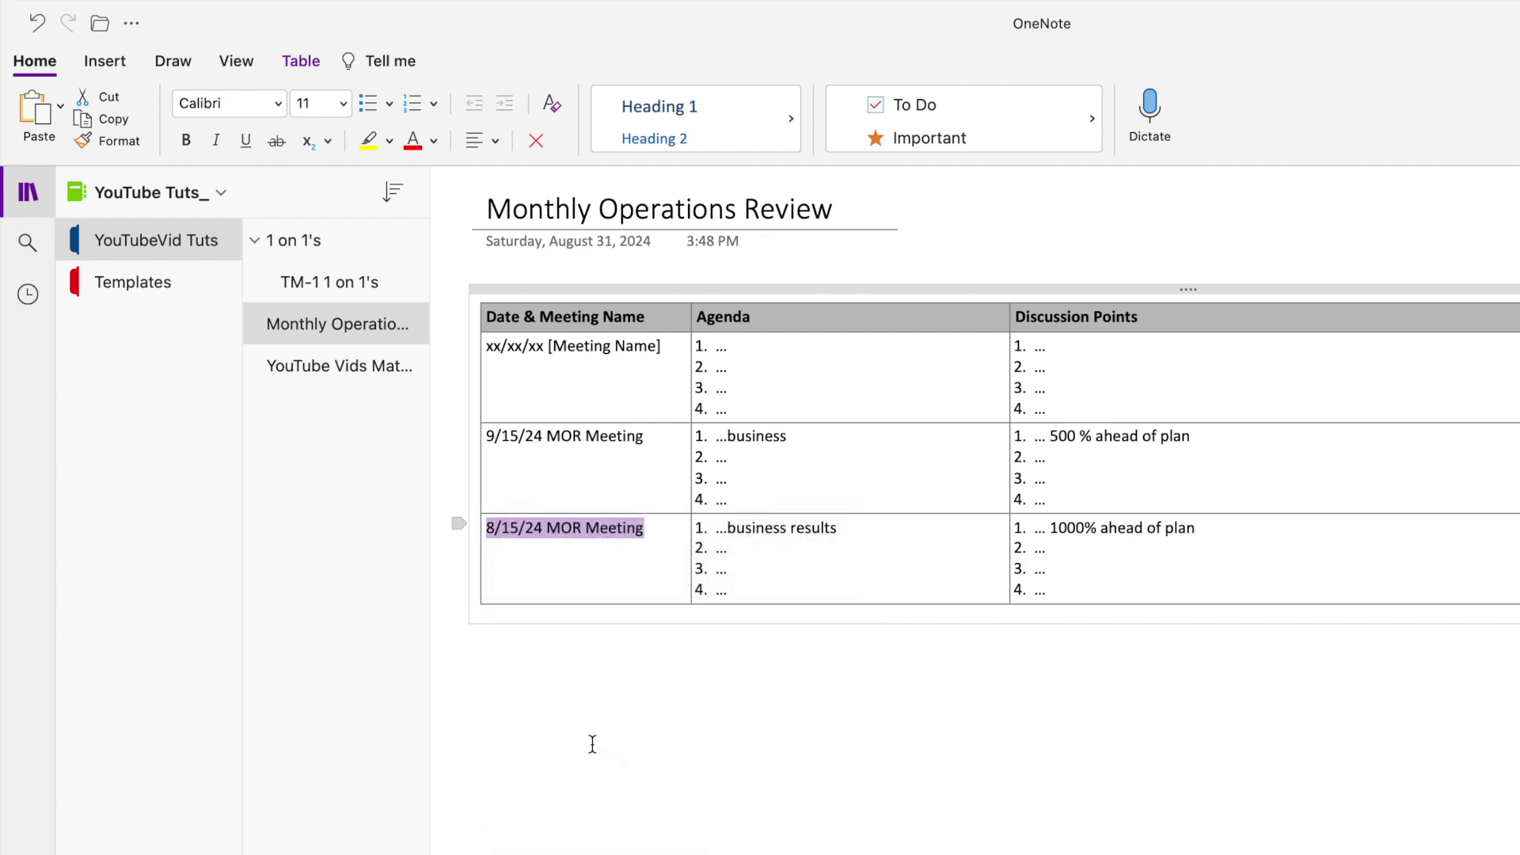
Paste the meeting link into the first cell below the heading on the T: Quick Links template page.
left_click(173, 282)
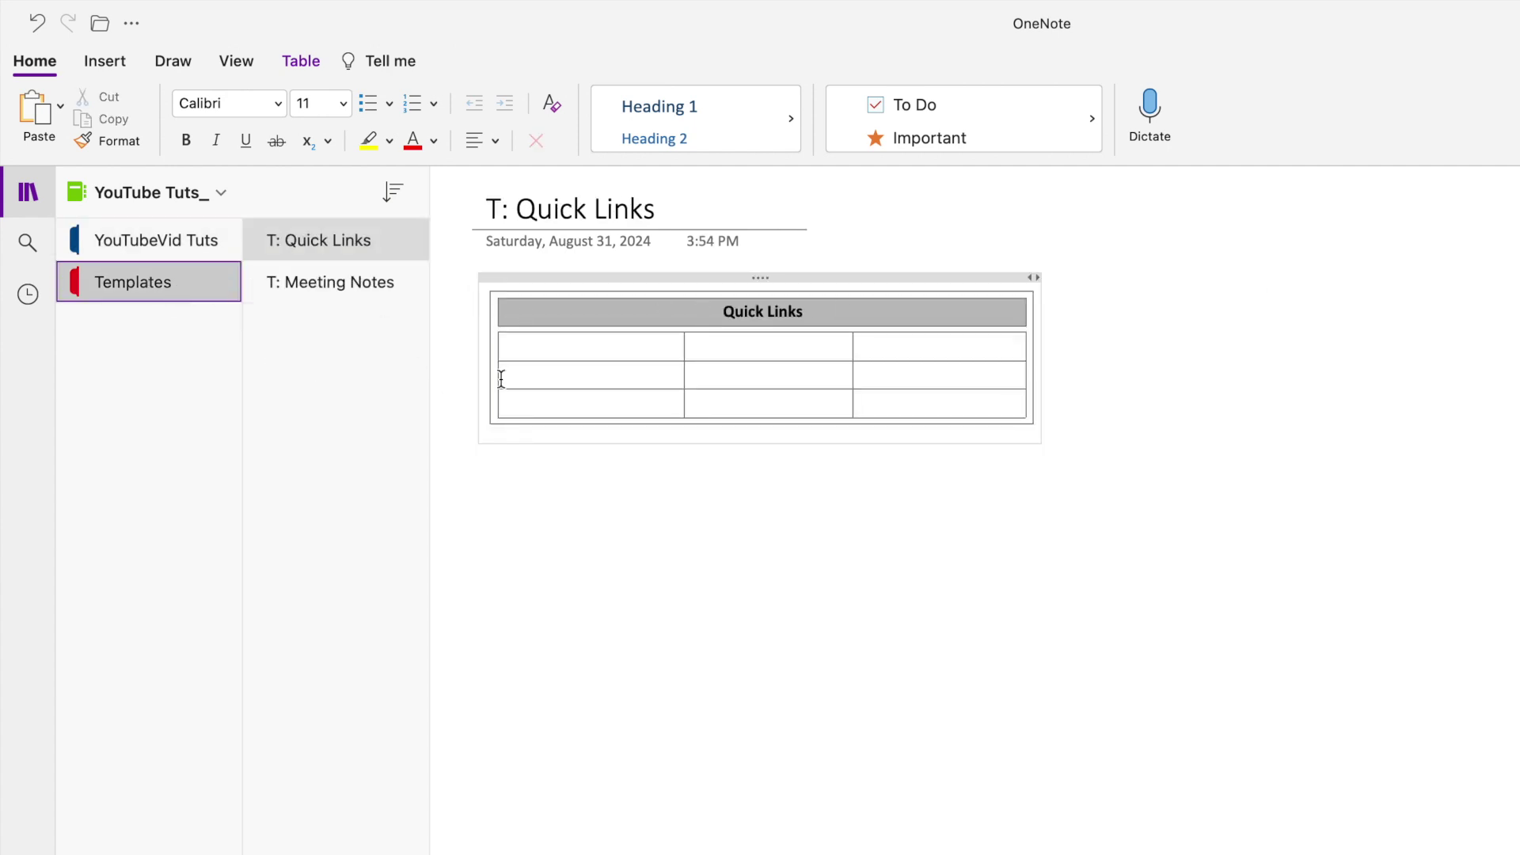
left_click(531, 351)
key("ctrl+v")
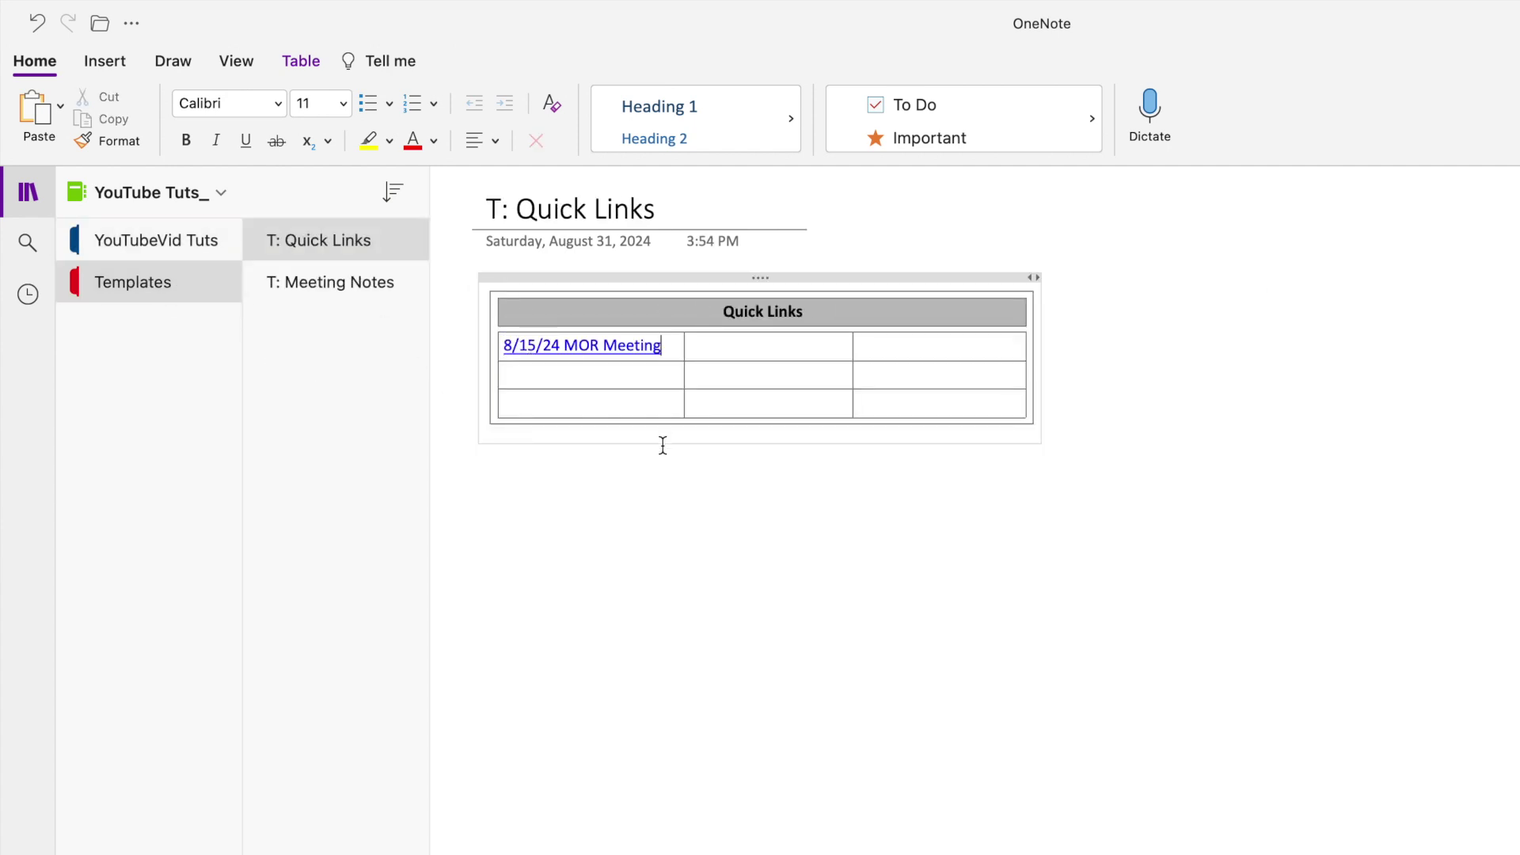
Delete the pasted MOR Meeting link from the first Quick Links cell.
key("BackSpace")
key("BackSpace")
key("BackSpace")
key("BackSpace")
key("BackSpace")
key("BackSpace")
key("BackSpace")
key("BackSpace")
key("BackSpace")
key("BackSpace")
key("BackSpace")
key("BackSpace")
key("BackSpace")
key("BackSpace")
key("BackSpace")
key("BackSpace")
key("BackSpace")
key("BackSpace")
key("BackSpace")
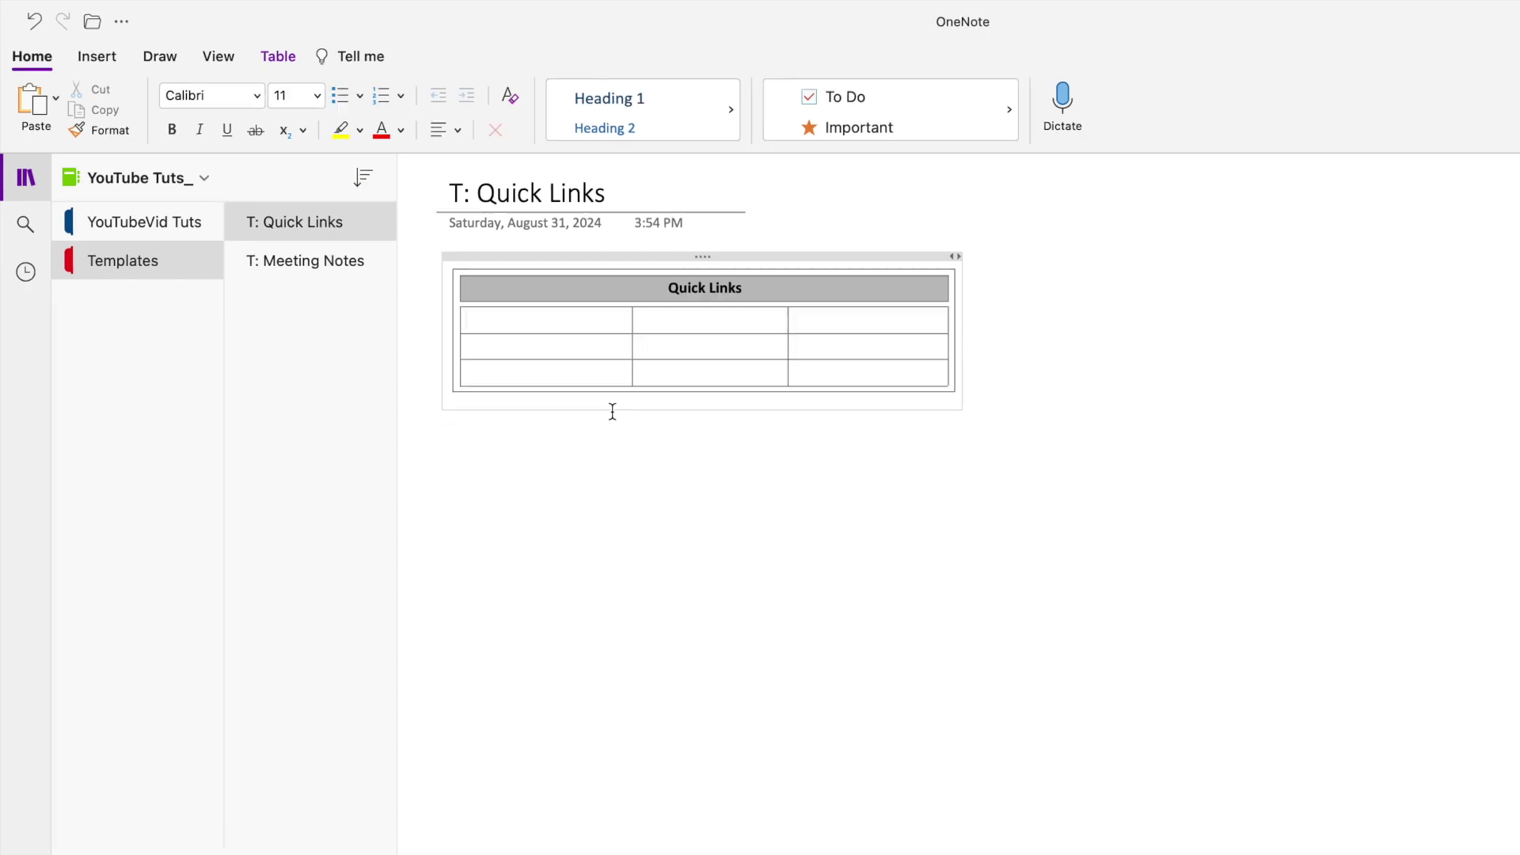
left_click(705, 536)
key("BackSpace")
key("BackSpace")
key("BackSpace")
key("BackSpace")
key("BackSpace")
key("BackSpace")
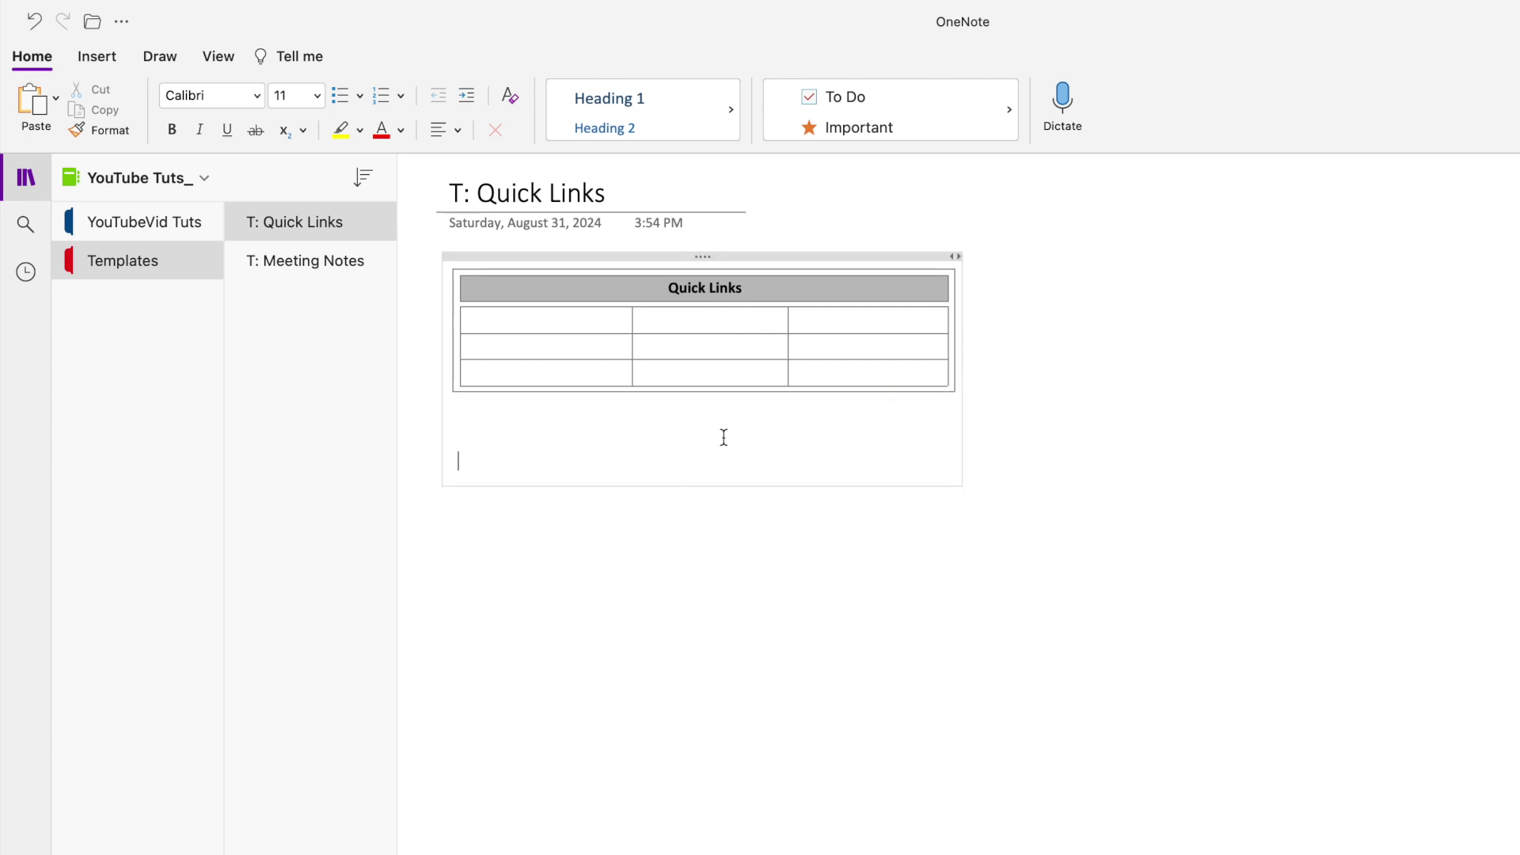
key("BackSpace")
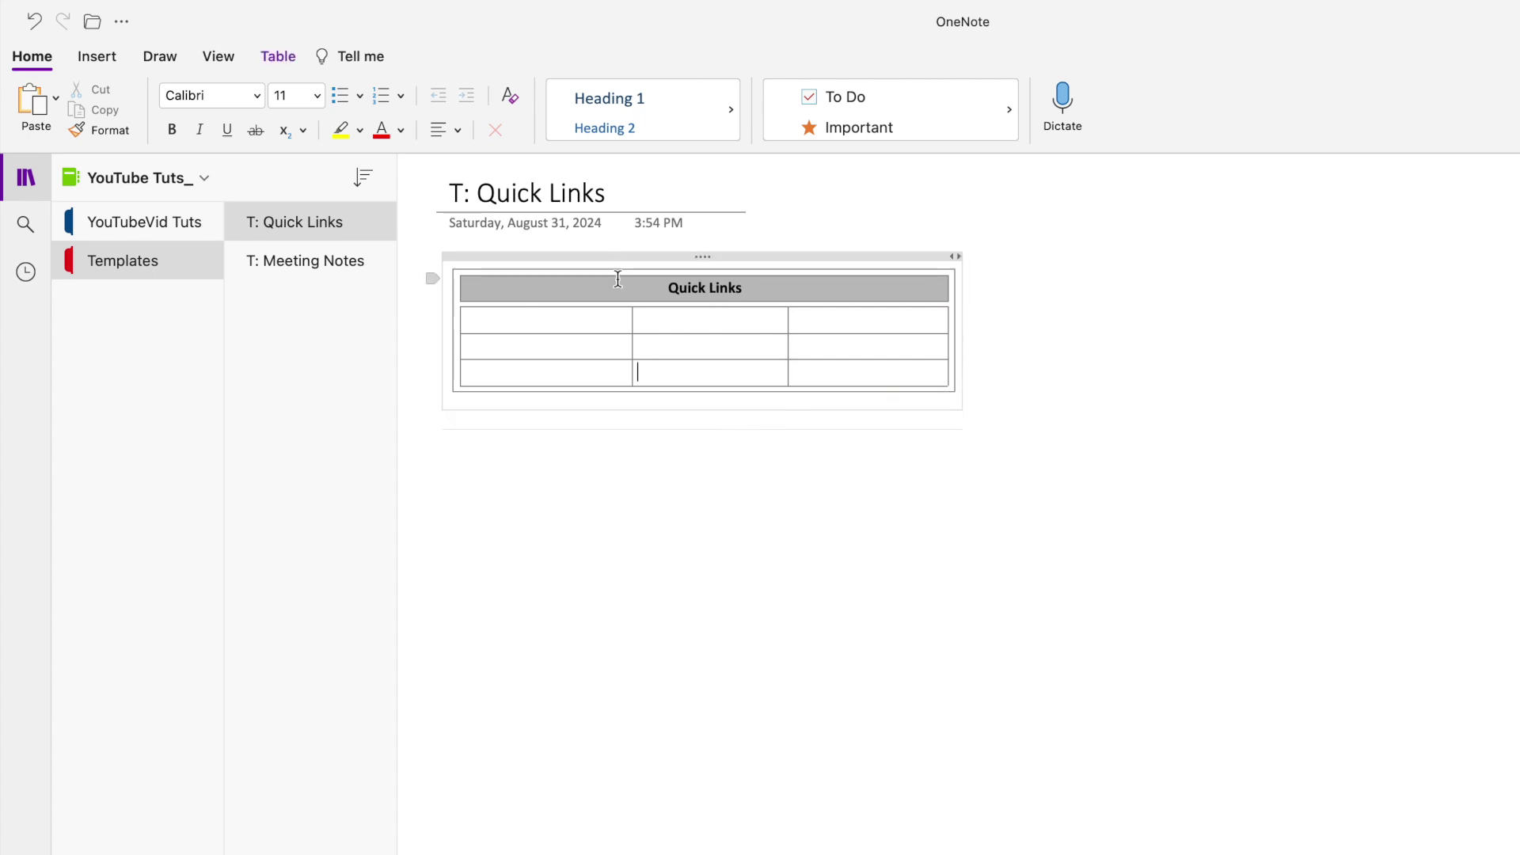
Copy the whole Quick Links table container onto the TM-1 1 on 1's page, beside the page title.
left_click(685, 257)
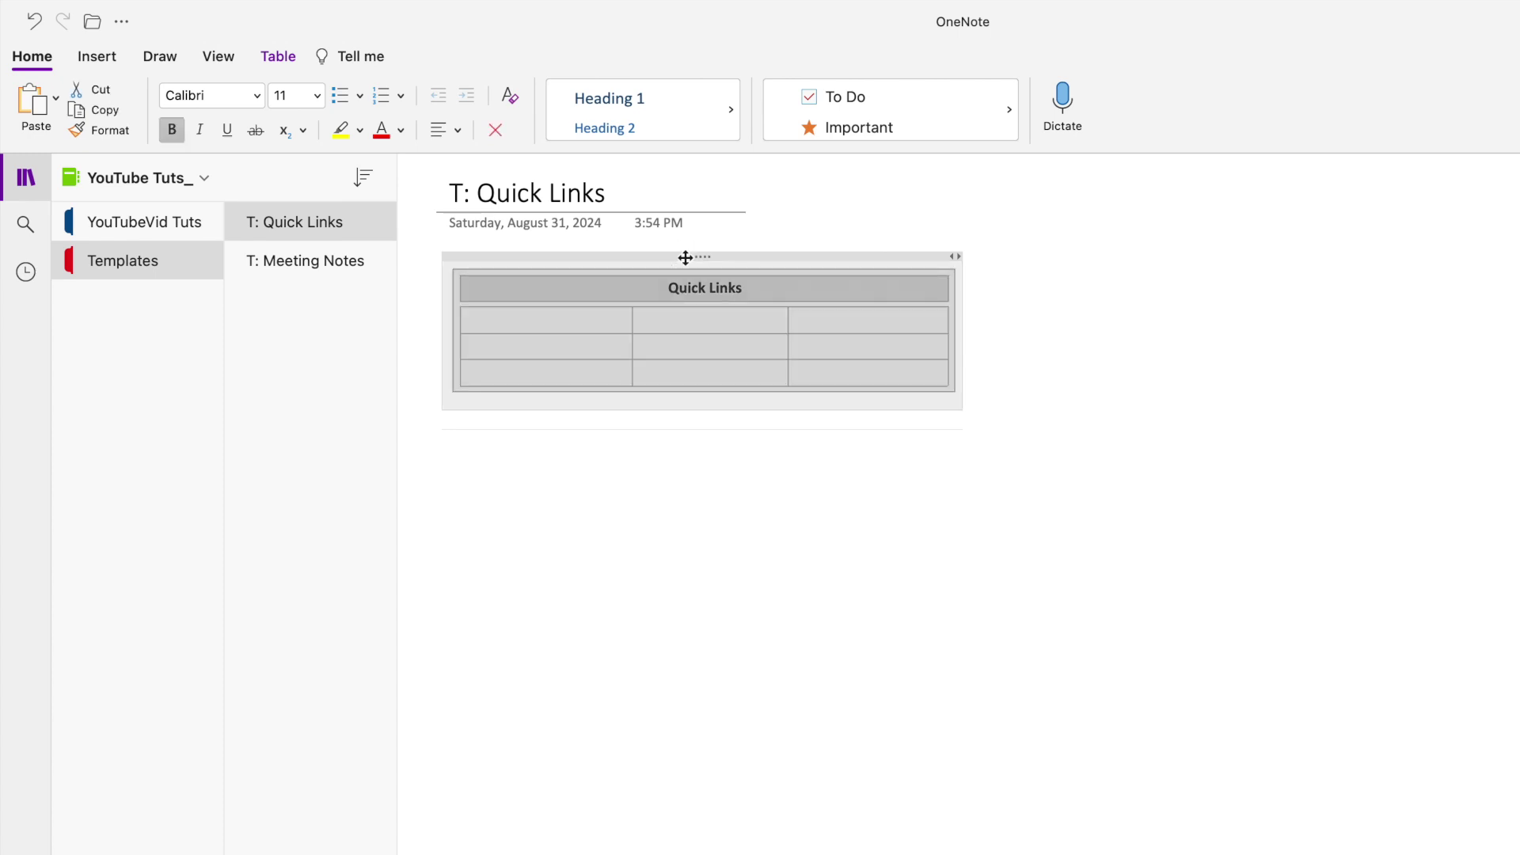
left_click(120, 224)
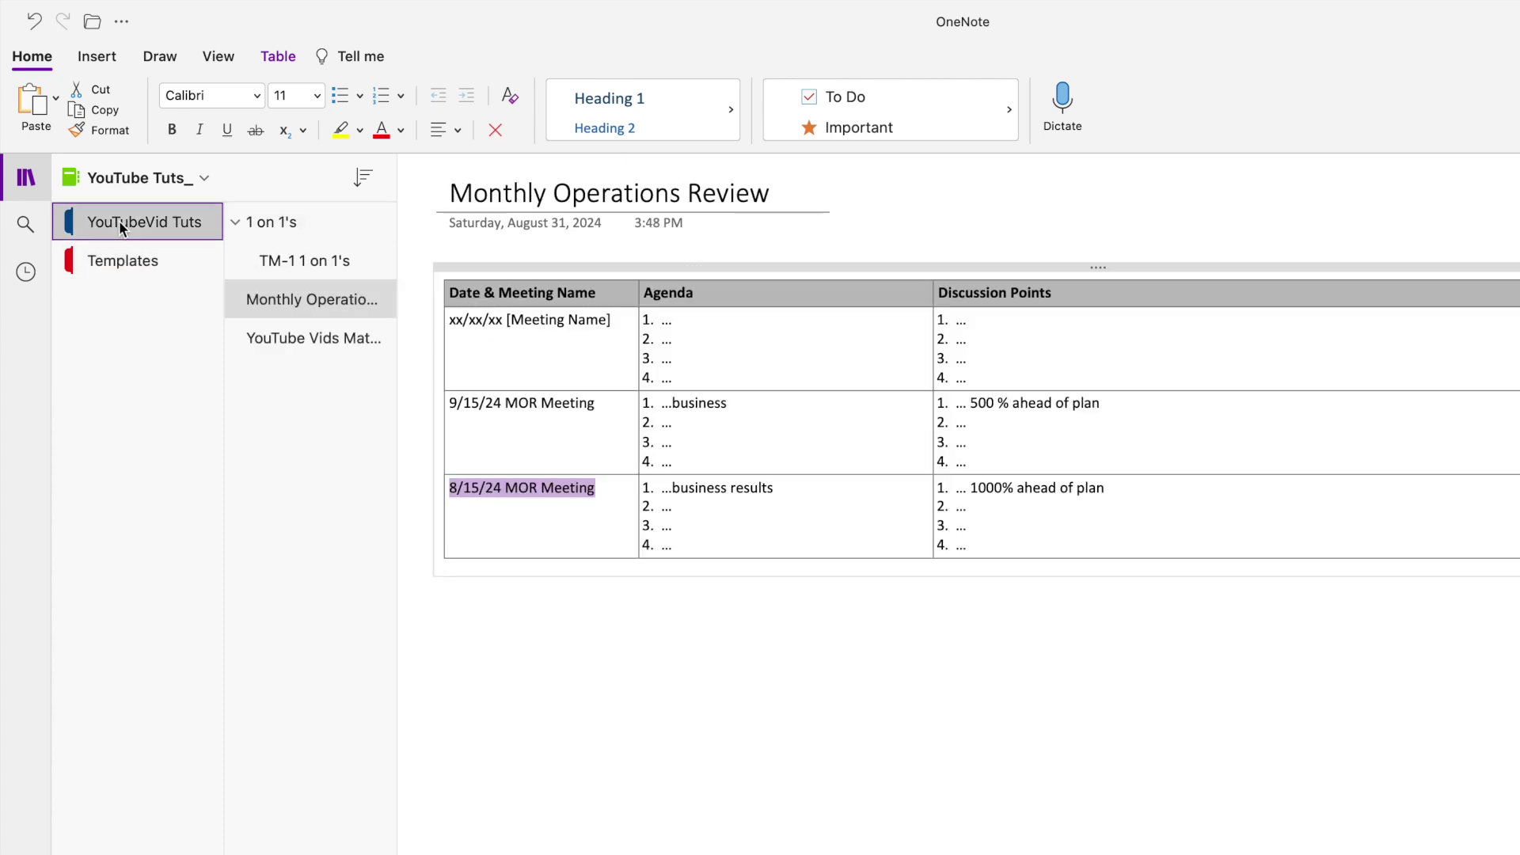
left_click(353, 263)
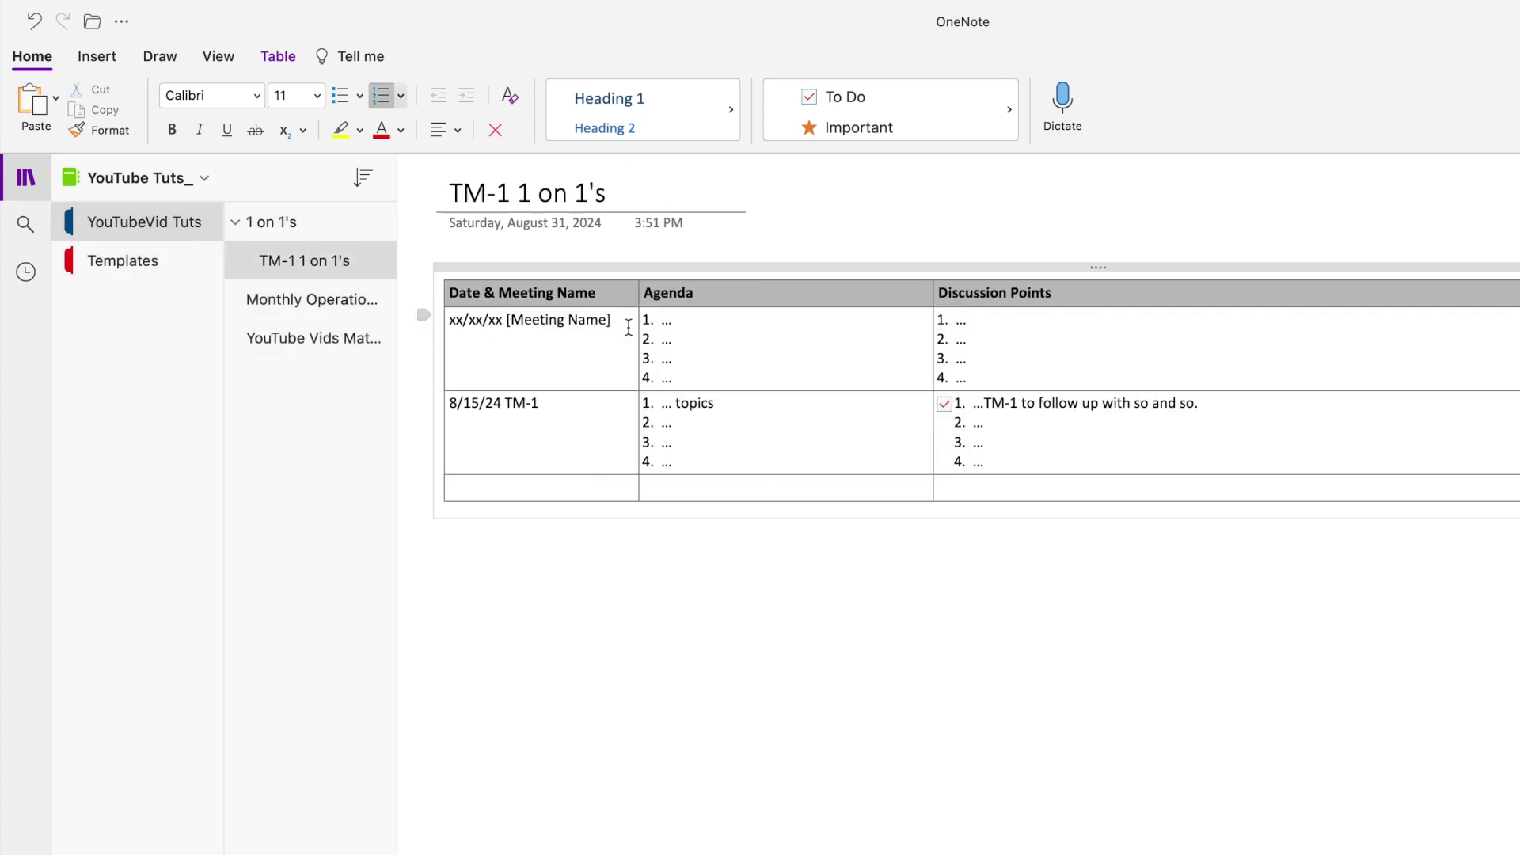
left_click(1154, 175)
key("ctrl+v")
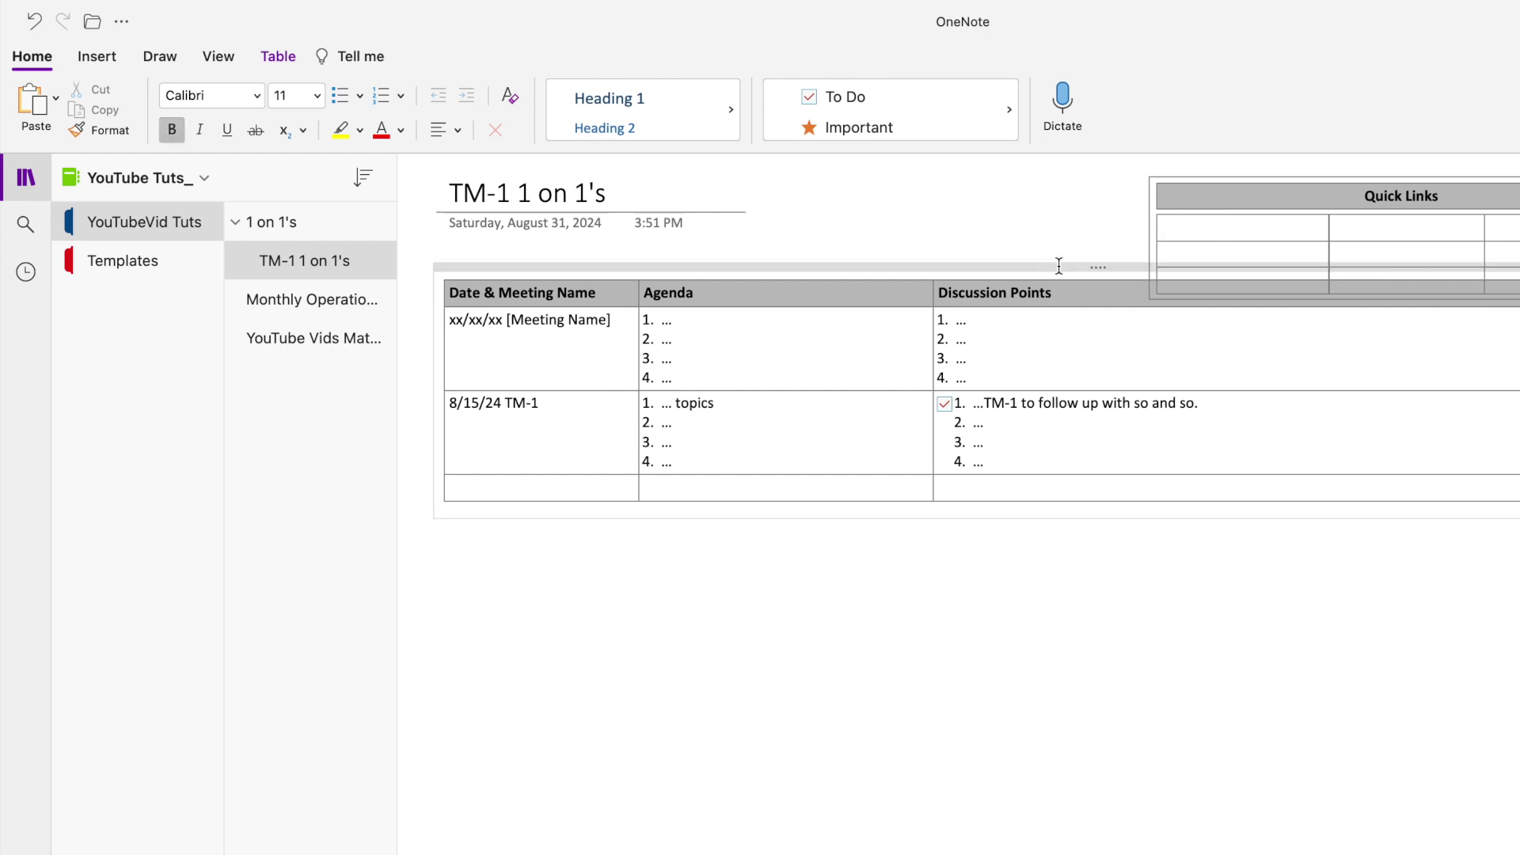
Move the meeting notes table on the TM-1 1 on 1's page down to clear the Quick Links table.
left_click(1089, 264)
left_click_drag(1100, 264, 1096, 327)
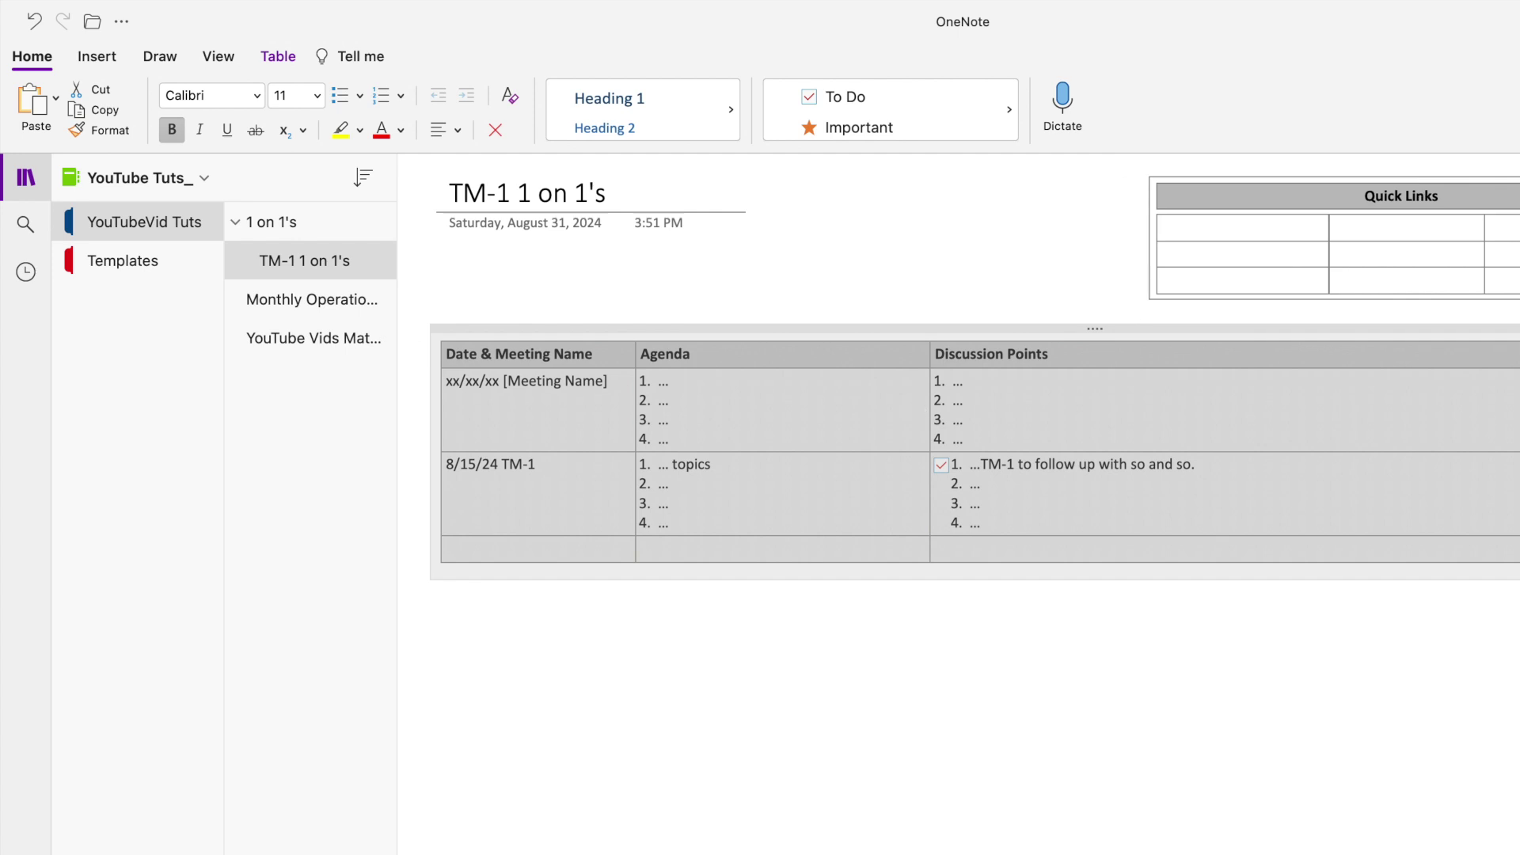
left_click(673, 679)
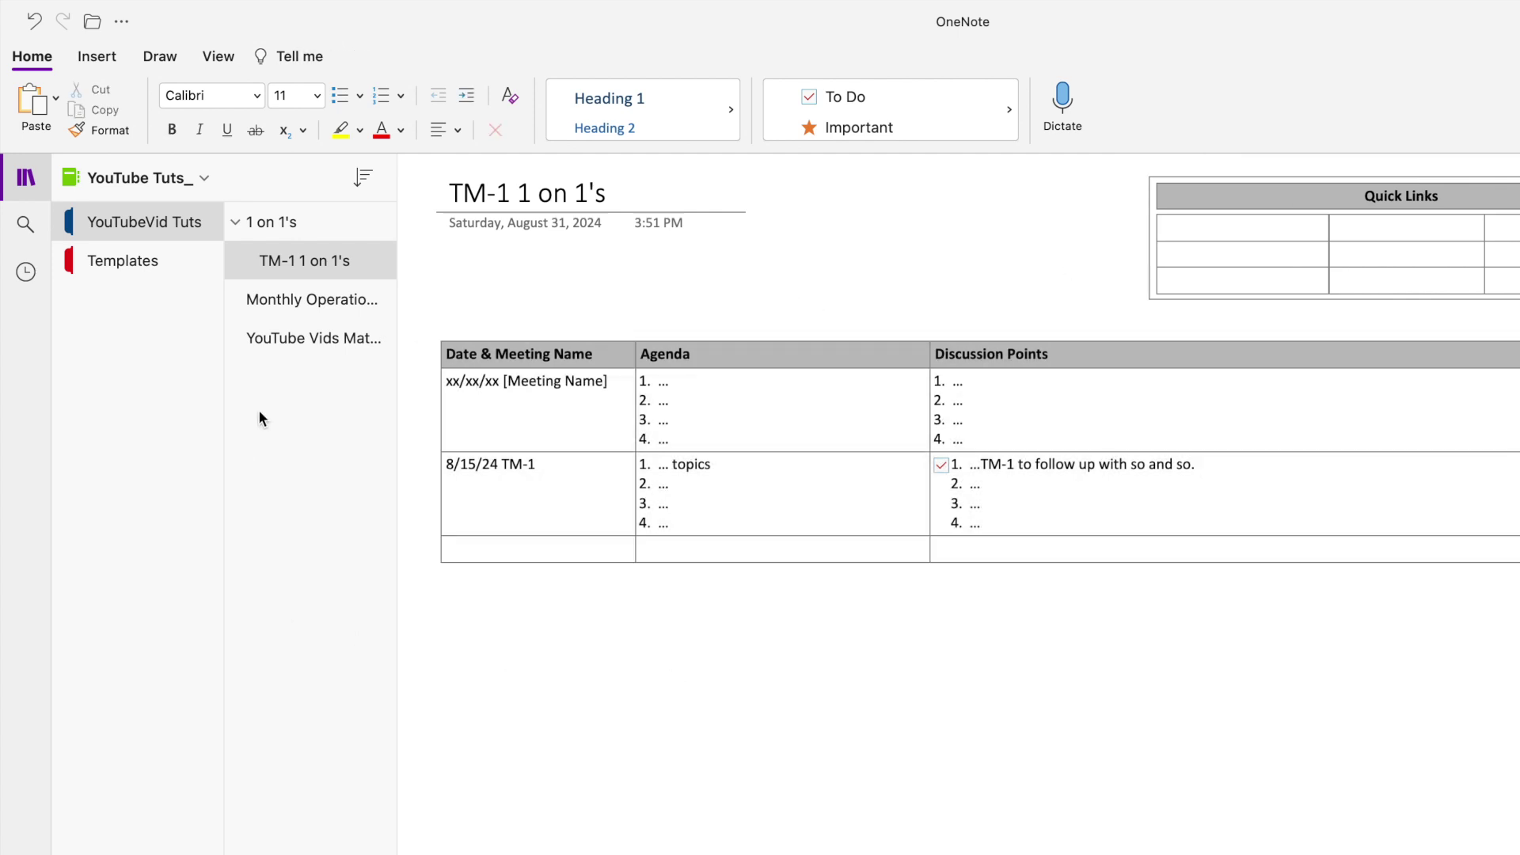
Copy the paragraph link of the 8/15/24 MOR Meeting entry on the Monthly Operations Review page.
left_click(290, 295)
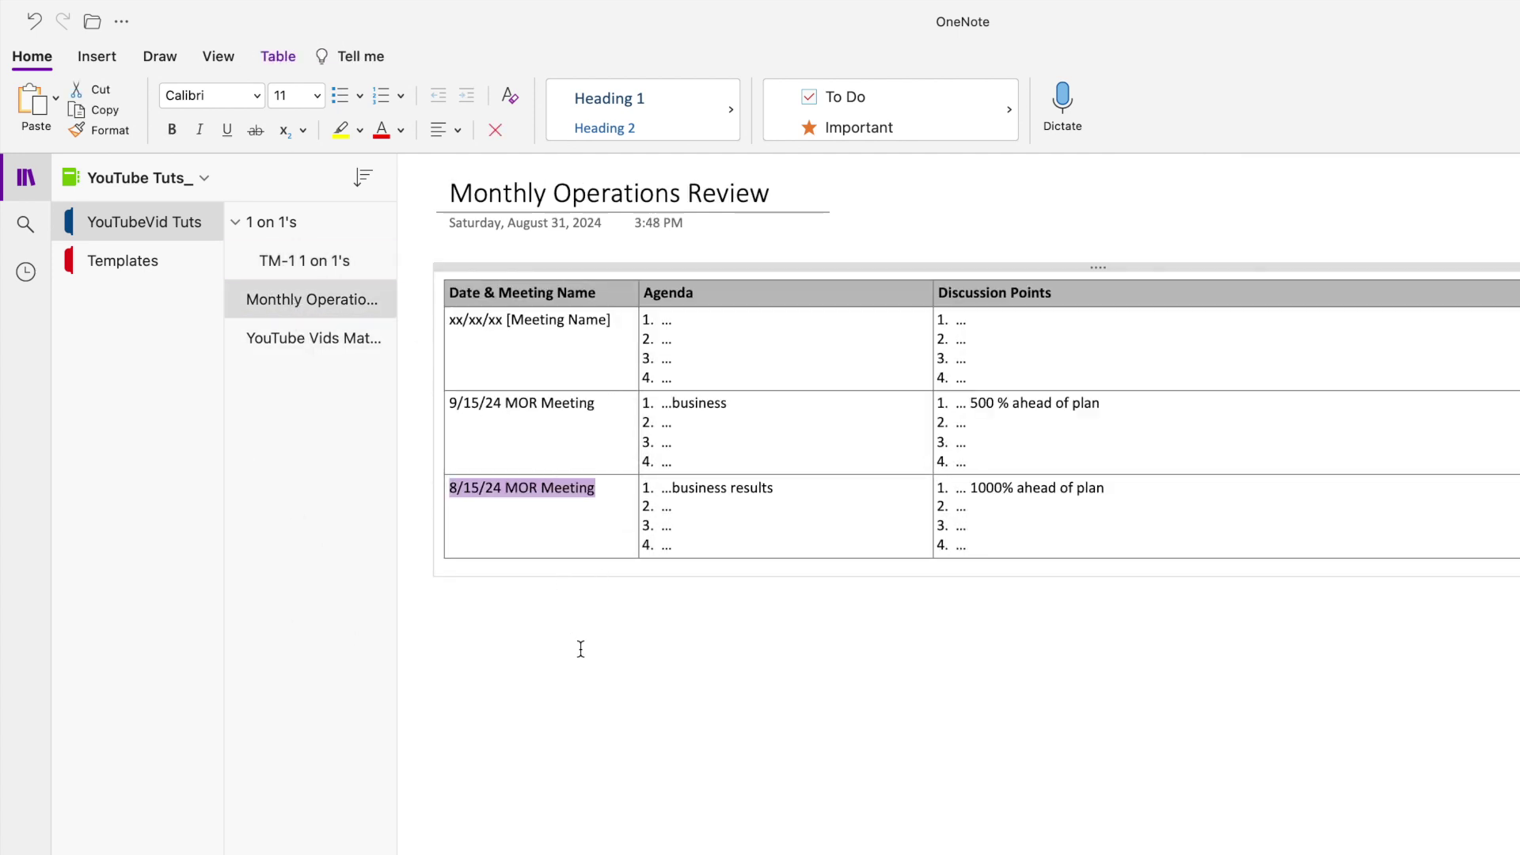
left_click_drag(596, 487, 451, 487)
right_click(457, 492)
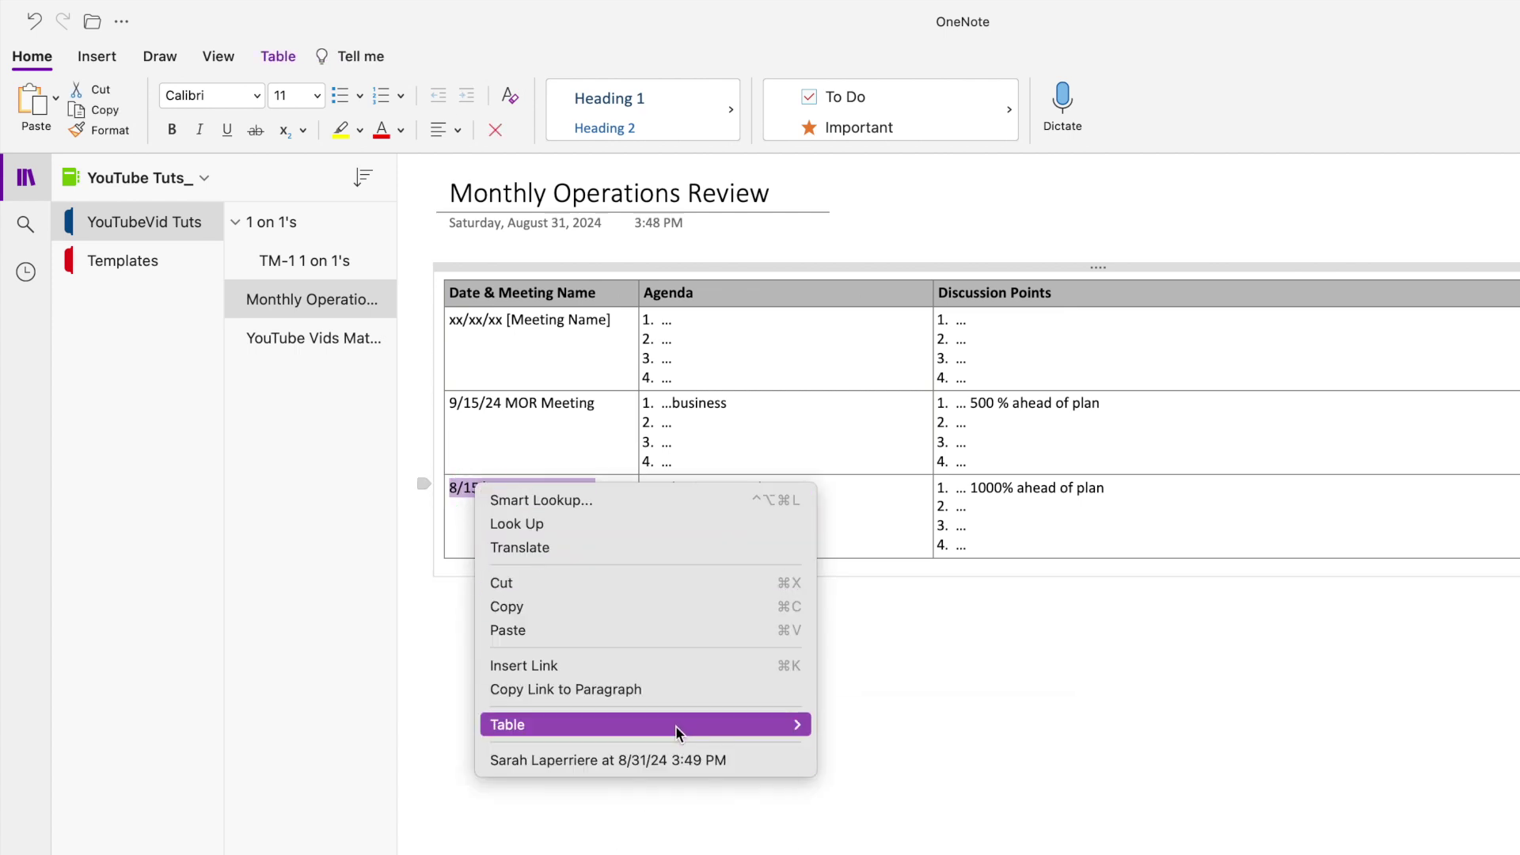
mouse_move(681, 729)
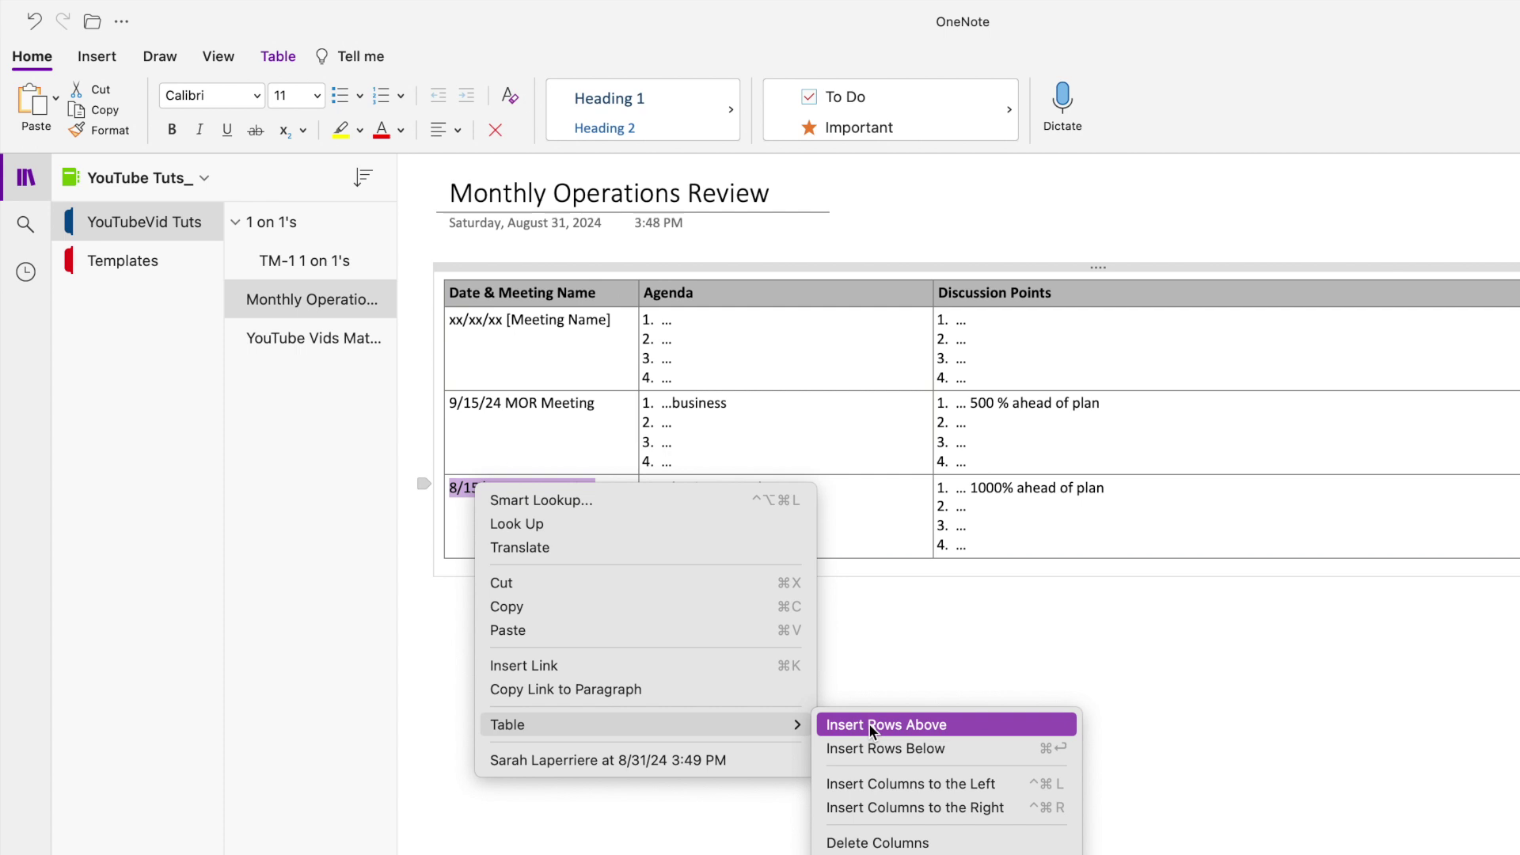
left_click(643, 690)
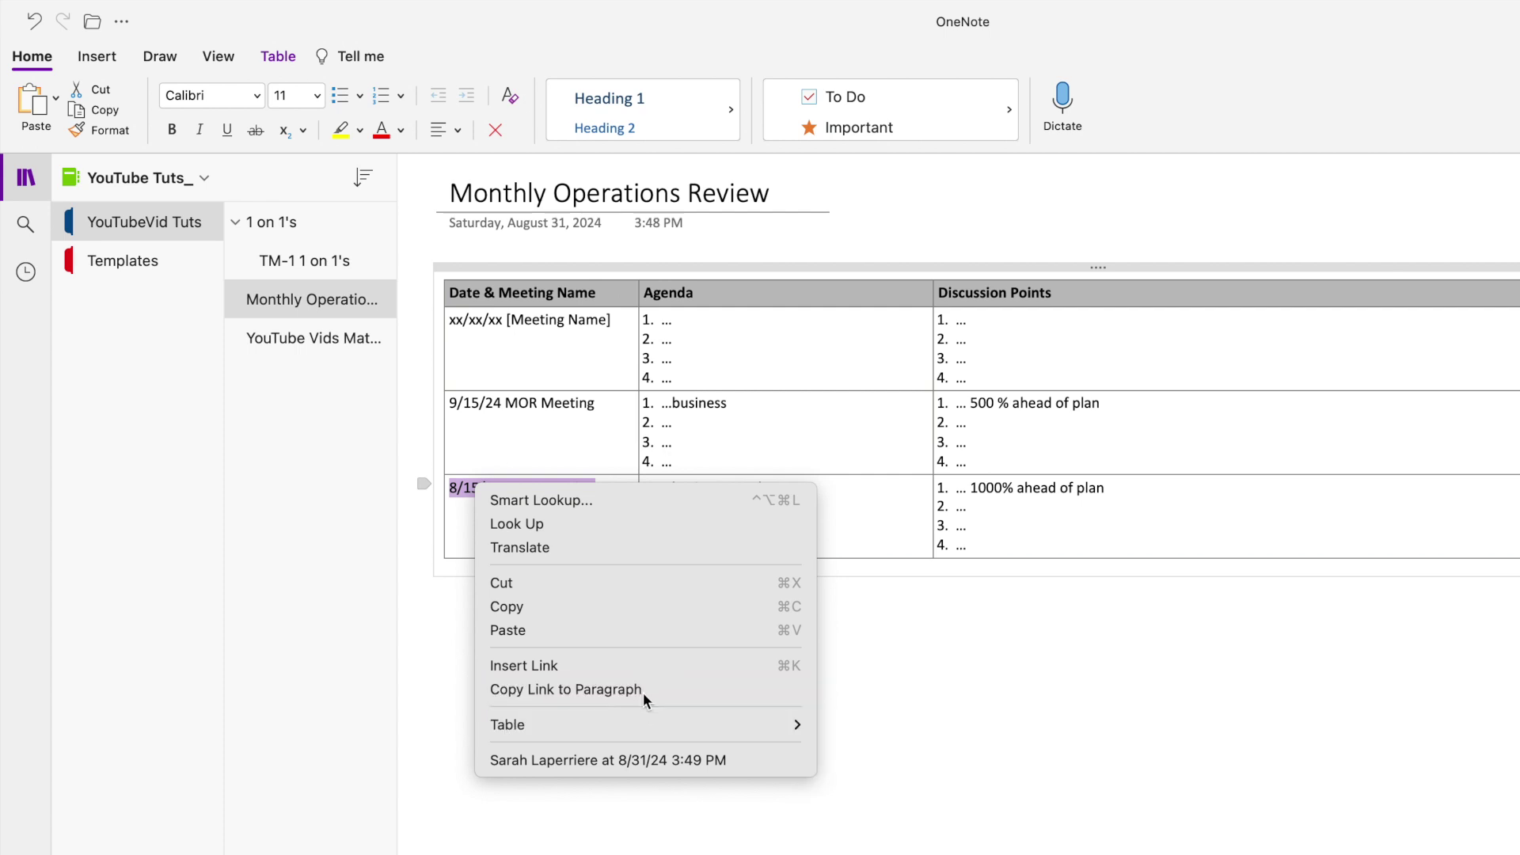
Paste the copied meeting link into the first cell below the Quick Links heading on the TM-1 1 on 1's page.
left_click(330, 339)
left_click(316, 261)
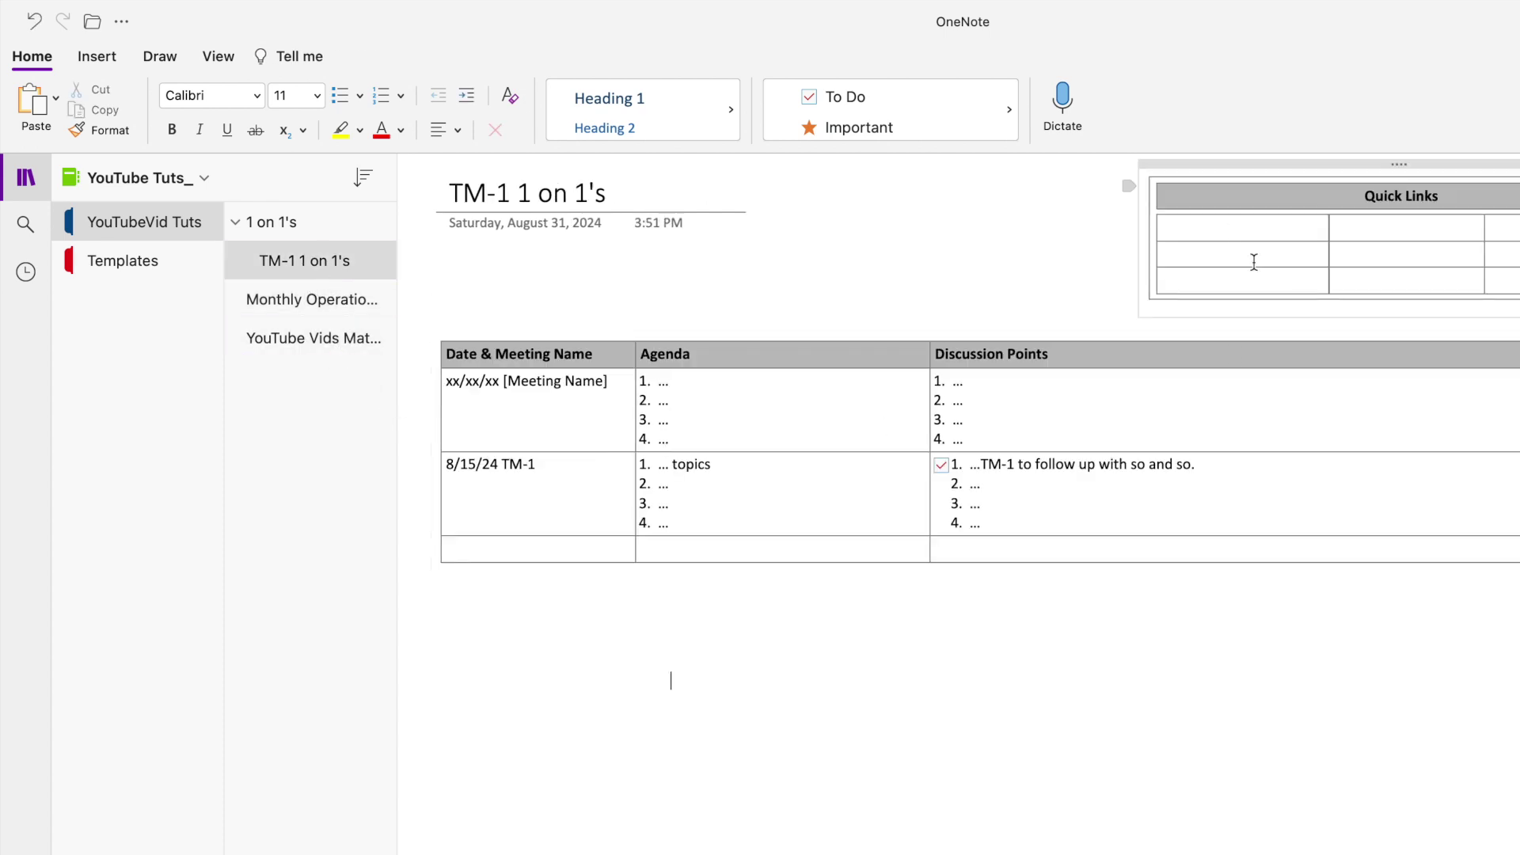
left_click(1227, 228)
key("ctrl+v")
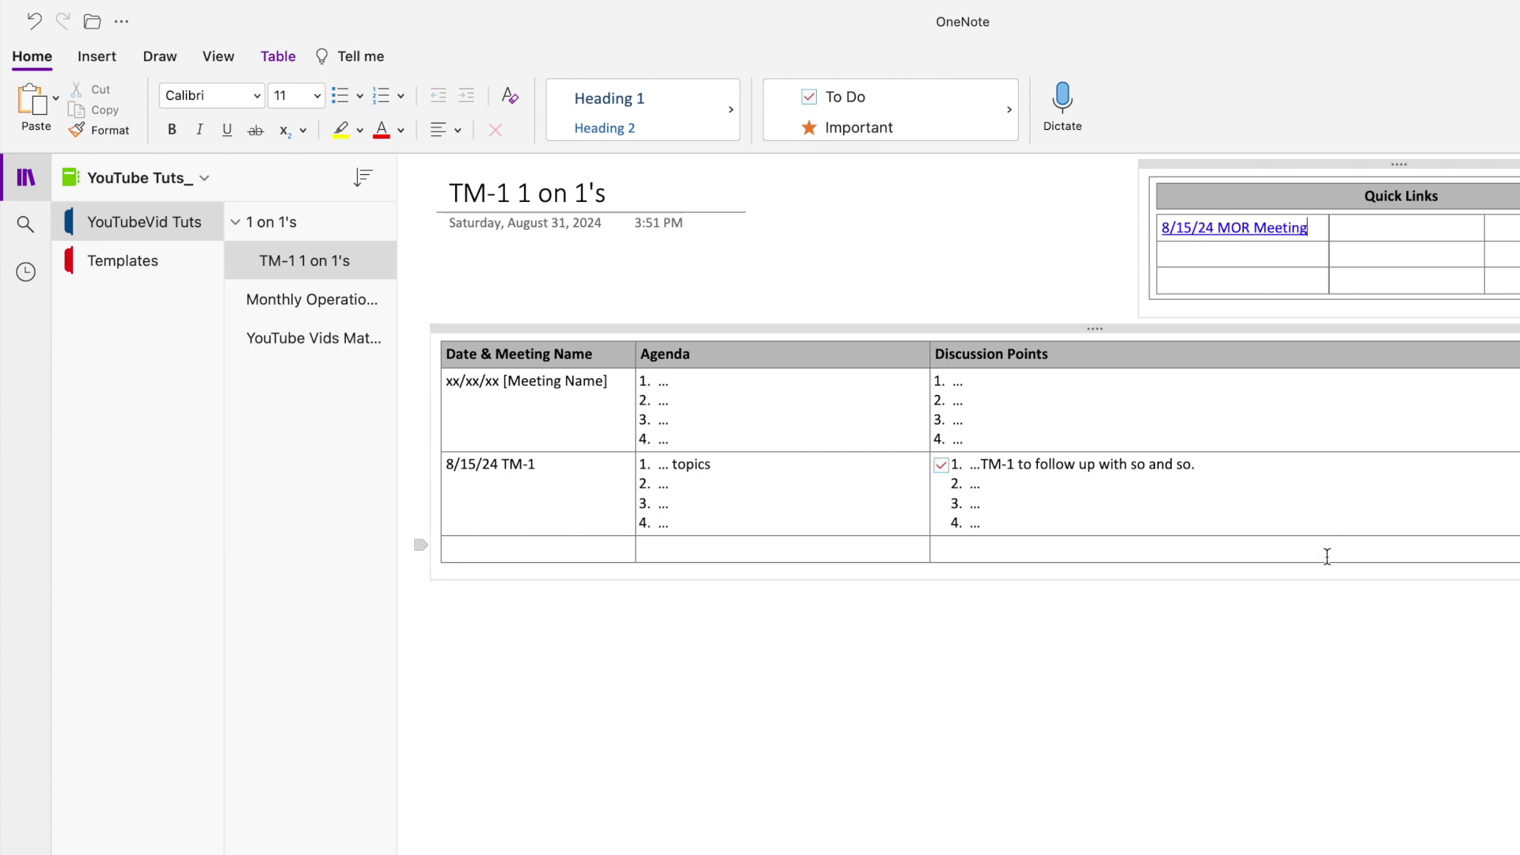
left_click(1328, 717)
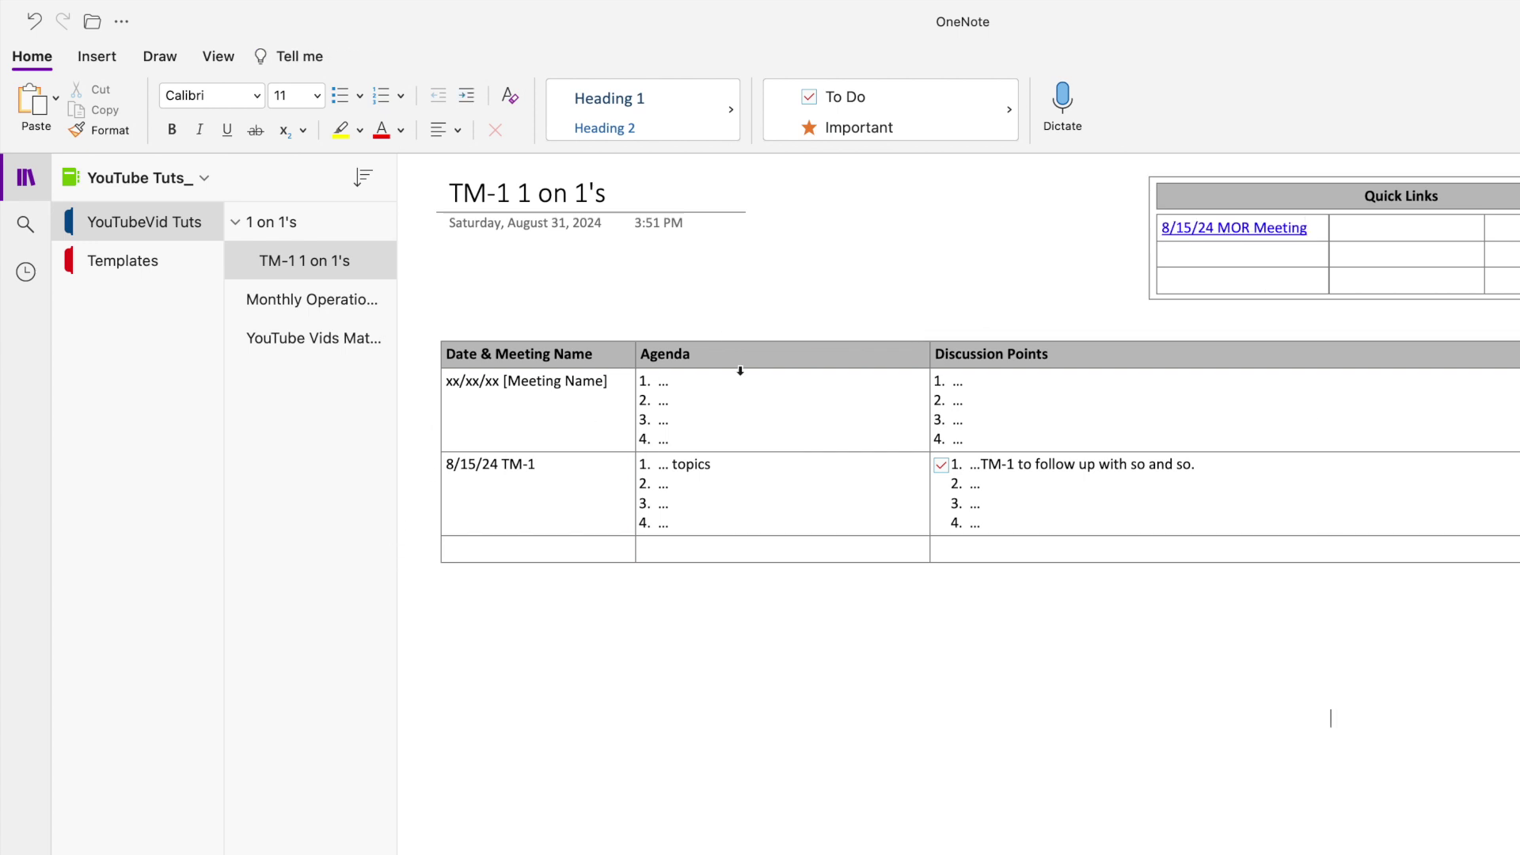
Add "MOR" as the second agenda item in the 8/15/24 TM-1 row of the meeting notes table.
left_click(692, 479)
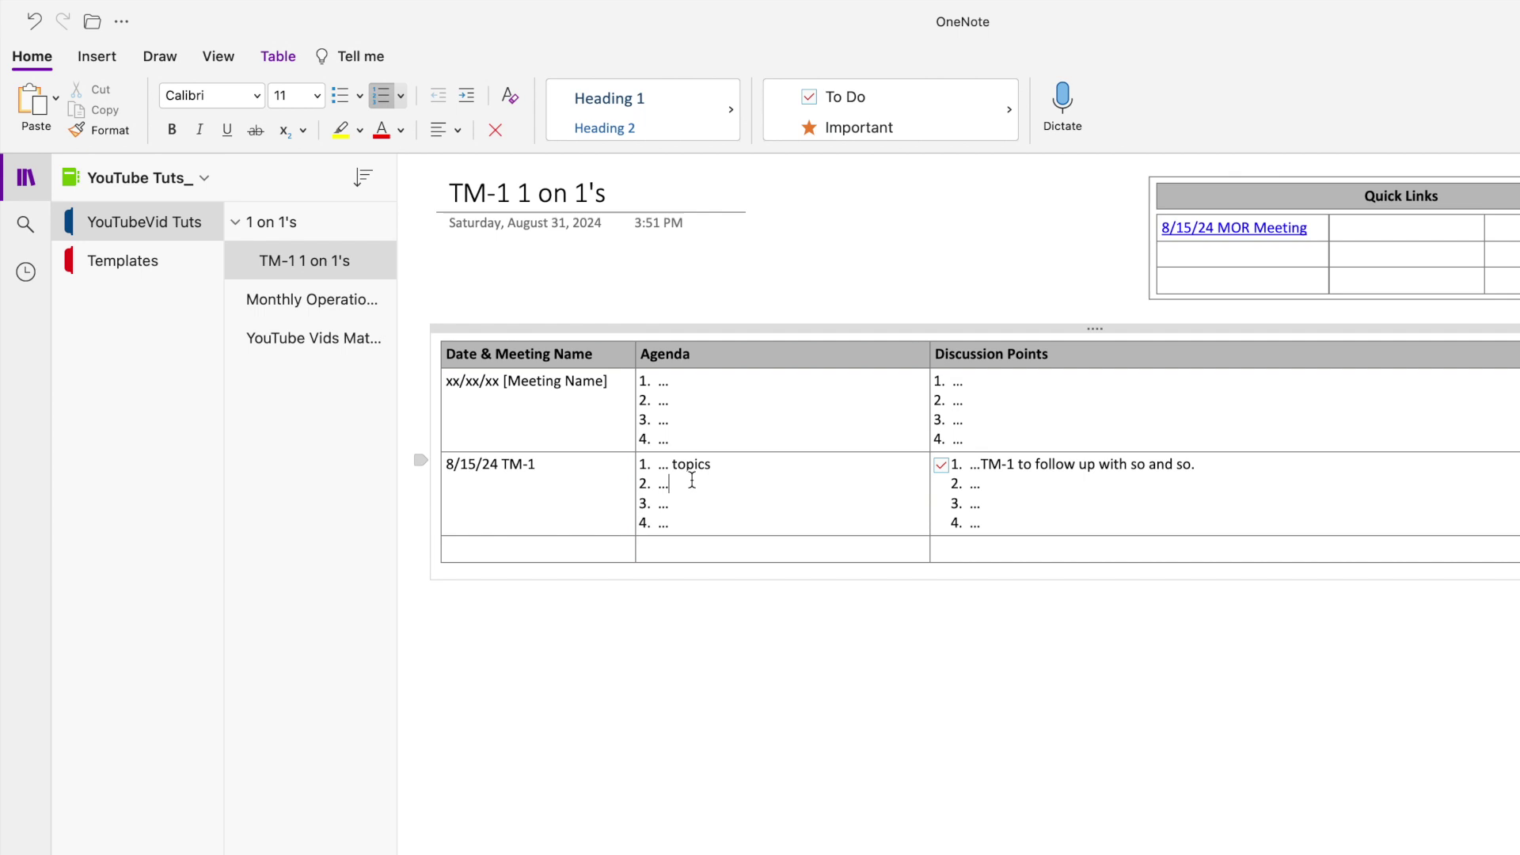
type("MOR")
Follow the 8/15/24 MOR Meeting quick link to check its target, and return to the TM-1 1 on 1's page.
left_click(1173, 229)
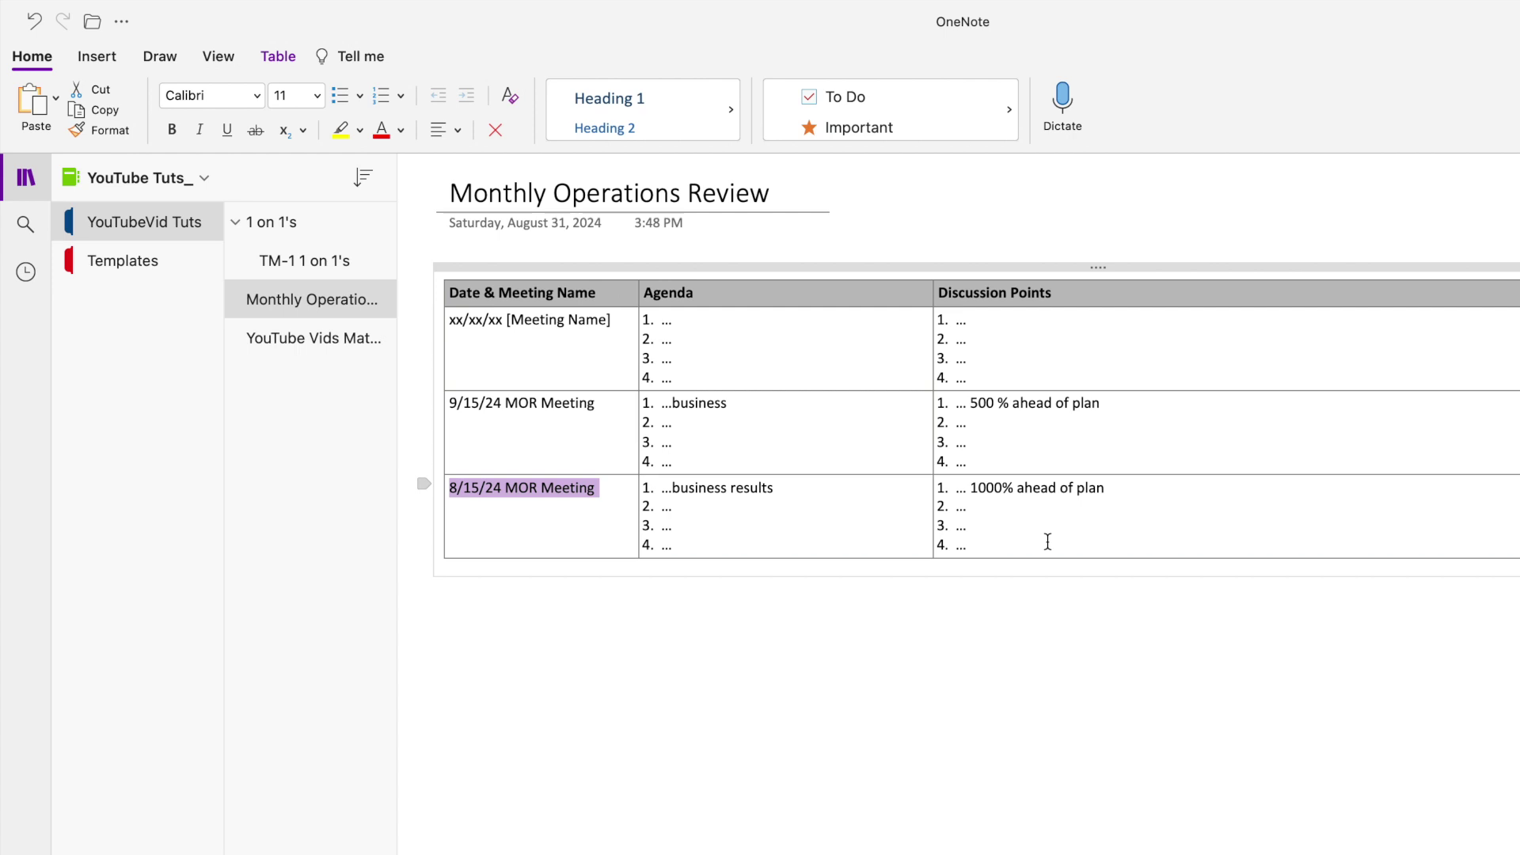
left_click(282, 274)
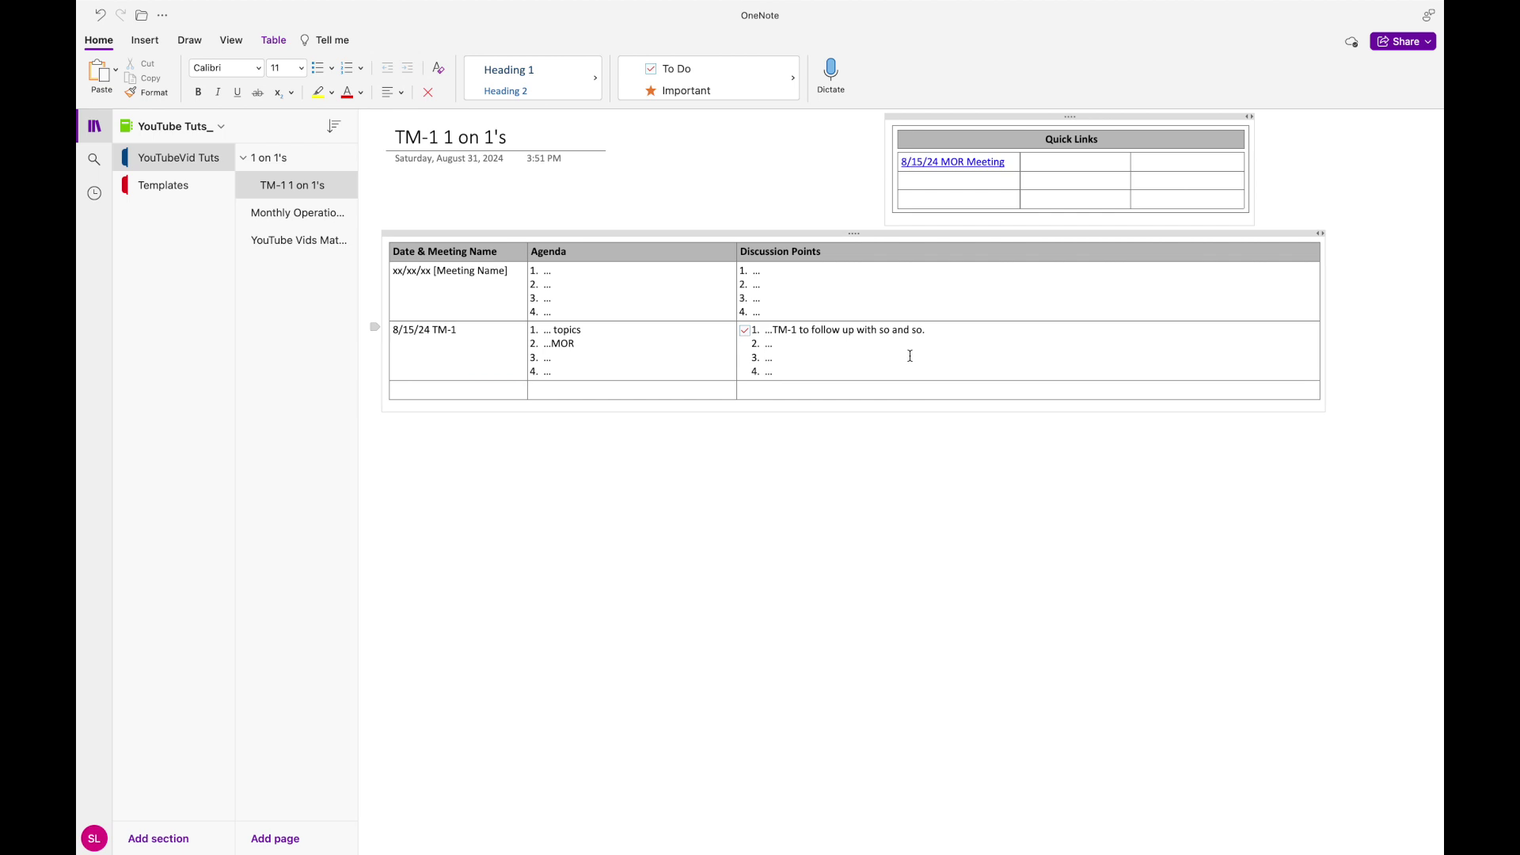
left_click(947, 655)
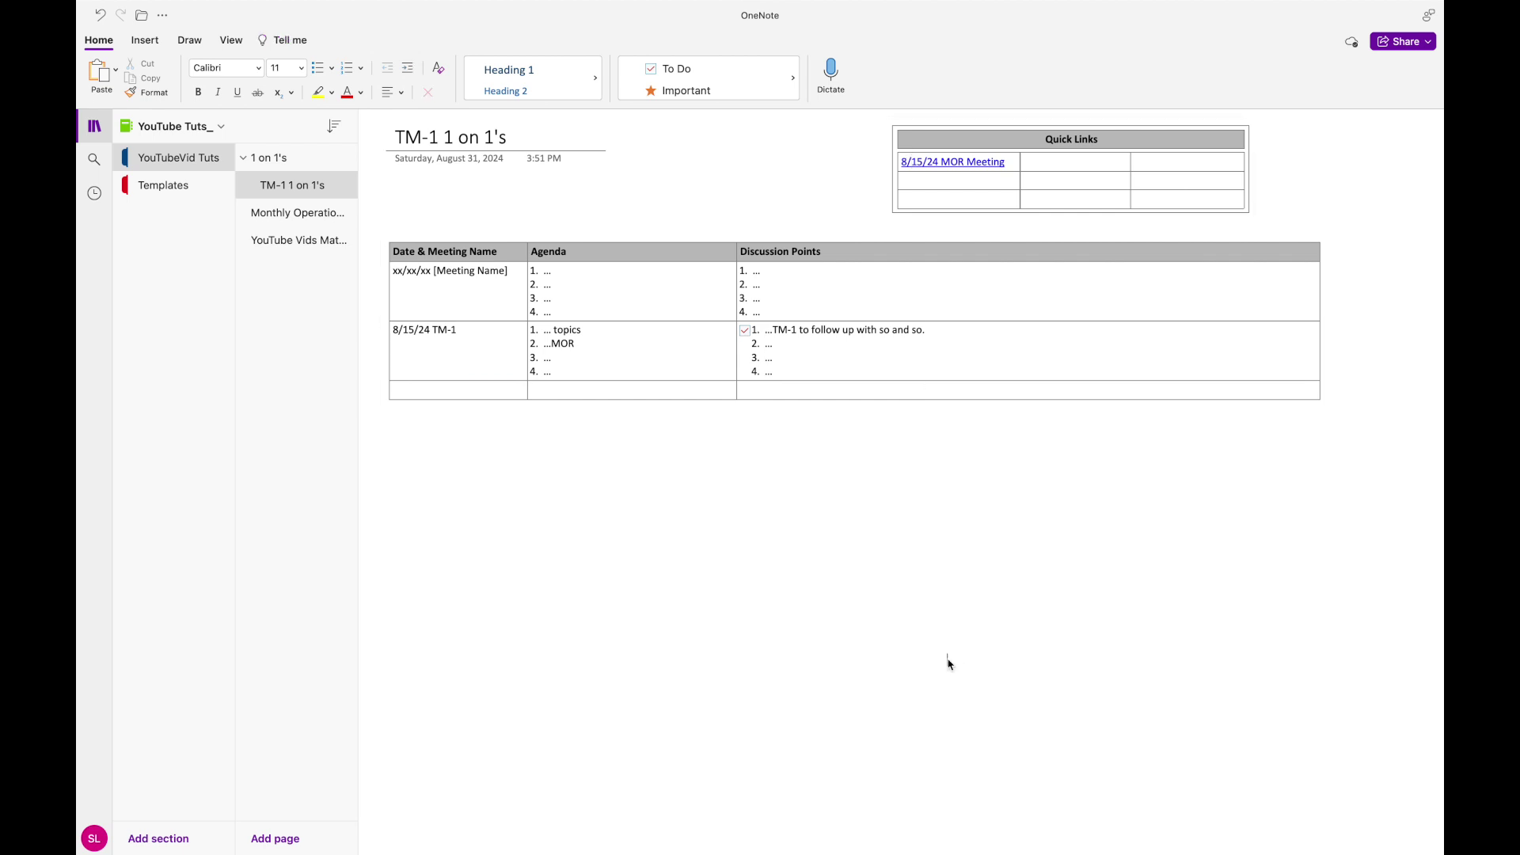